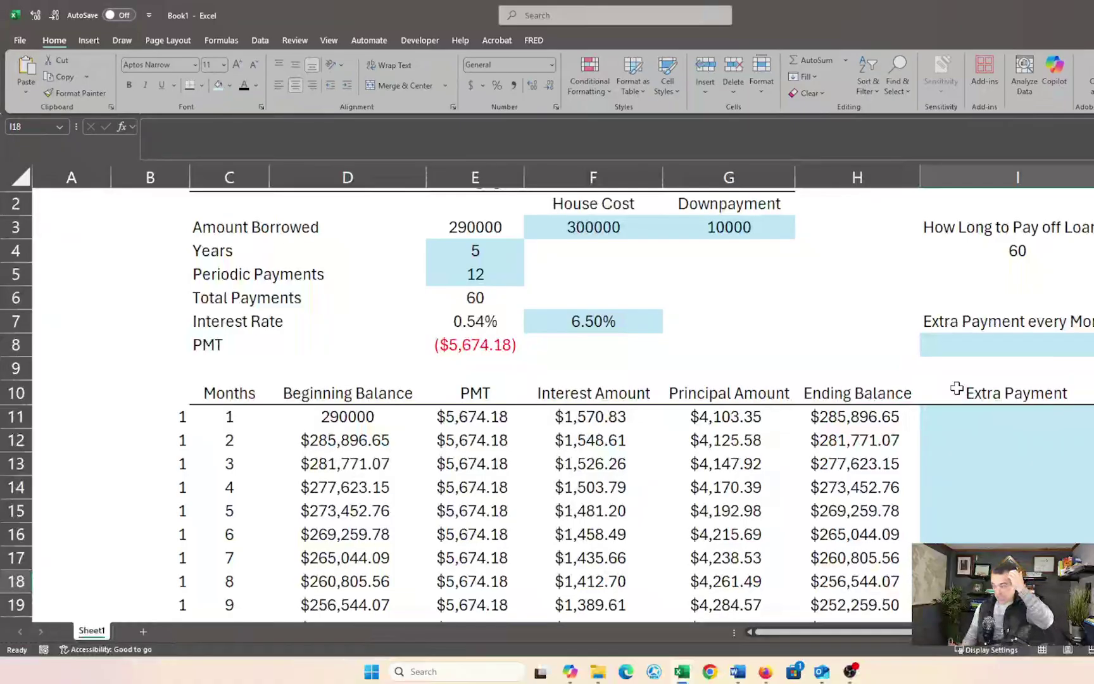
- Change the Beginning Balance formula in D12 to =IF(C12<=E6,H11,"") so it depends on the total payments
left_click(1019, 338)
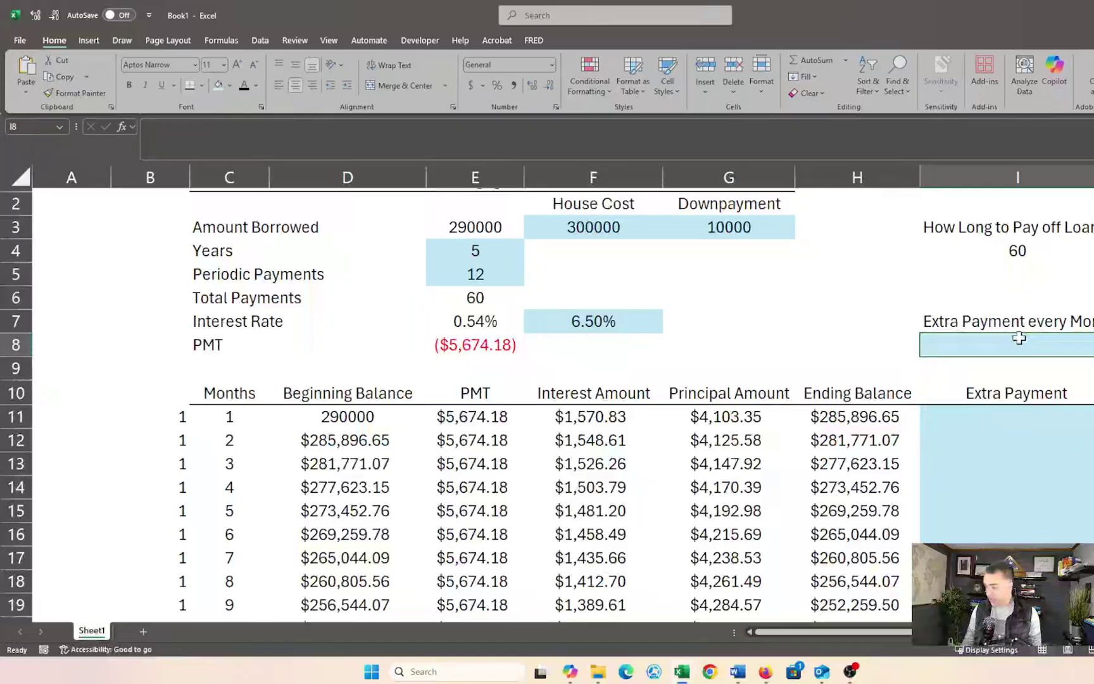
left_click(339, 431)
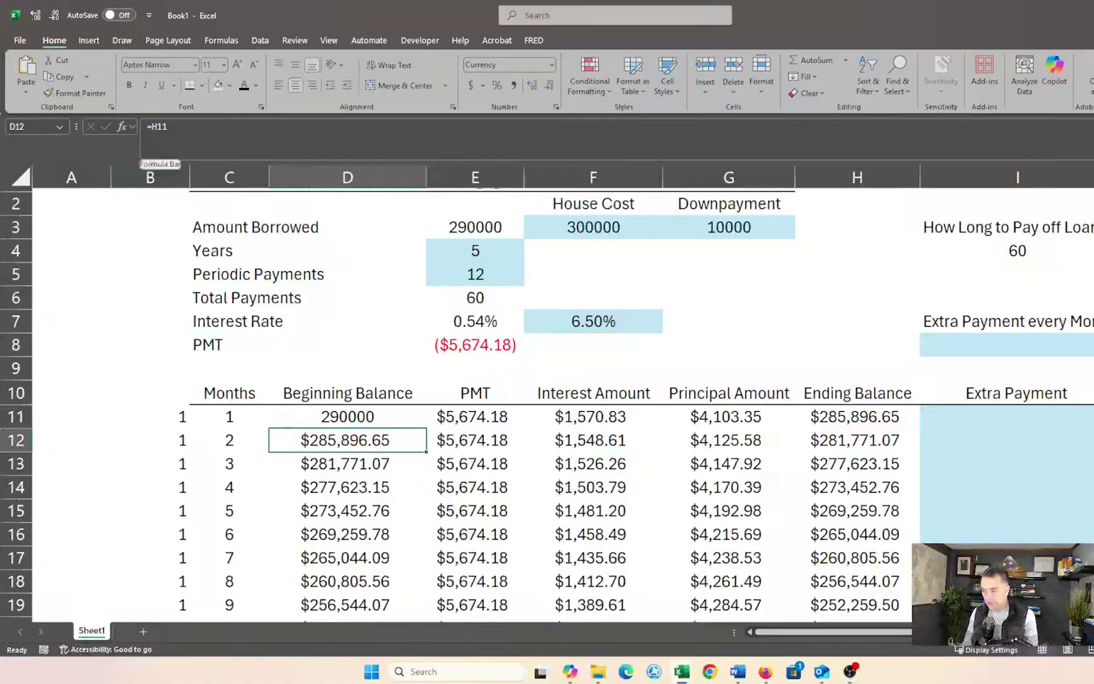
key("F2")
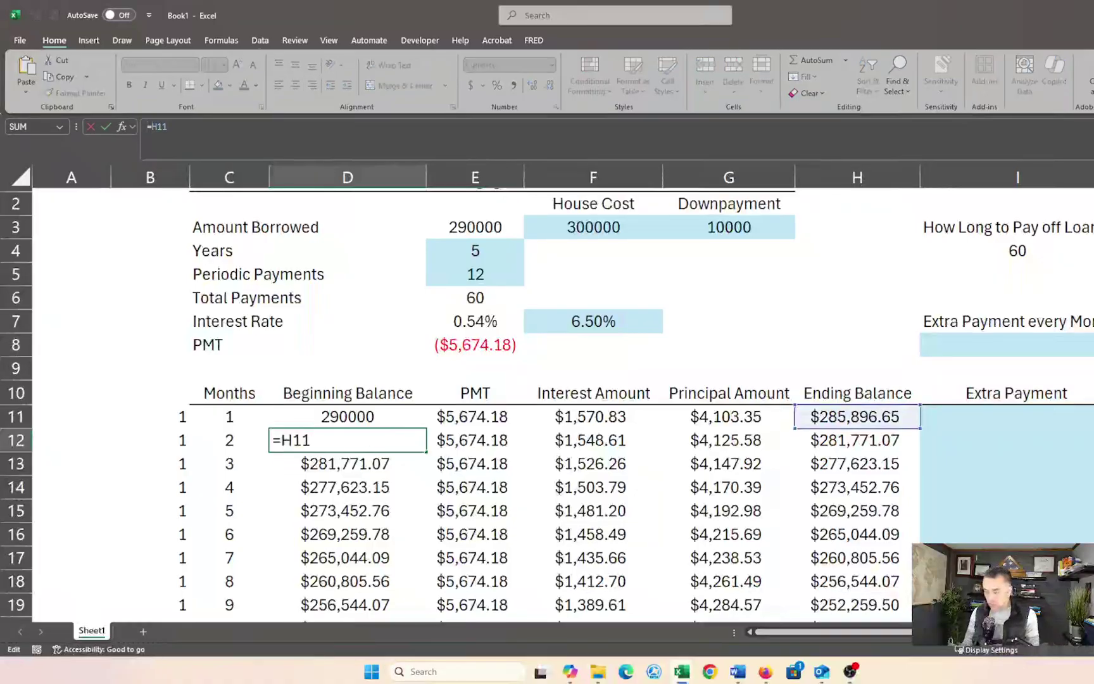
type("IF(")
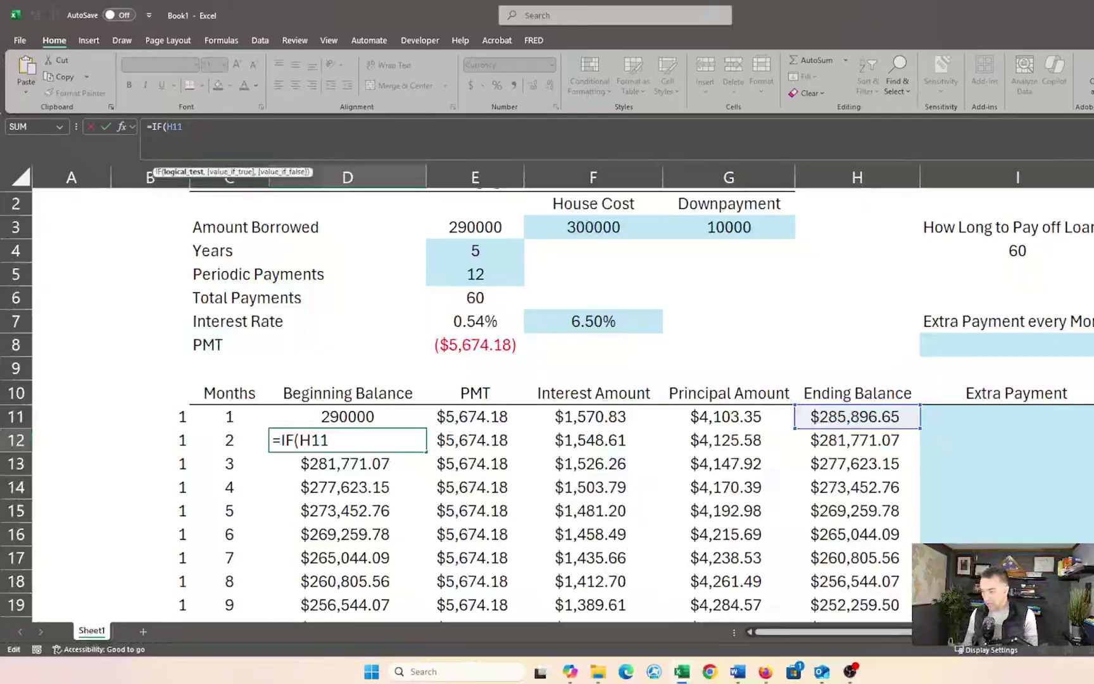
left_click(230, 439)
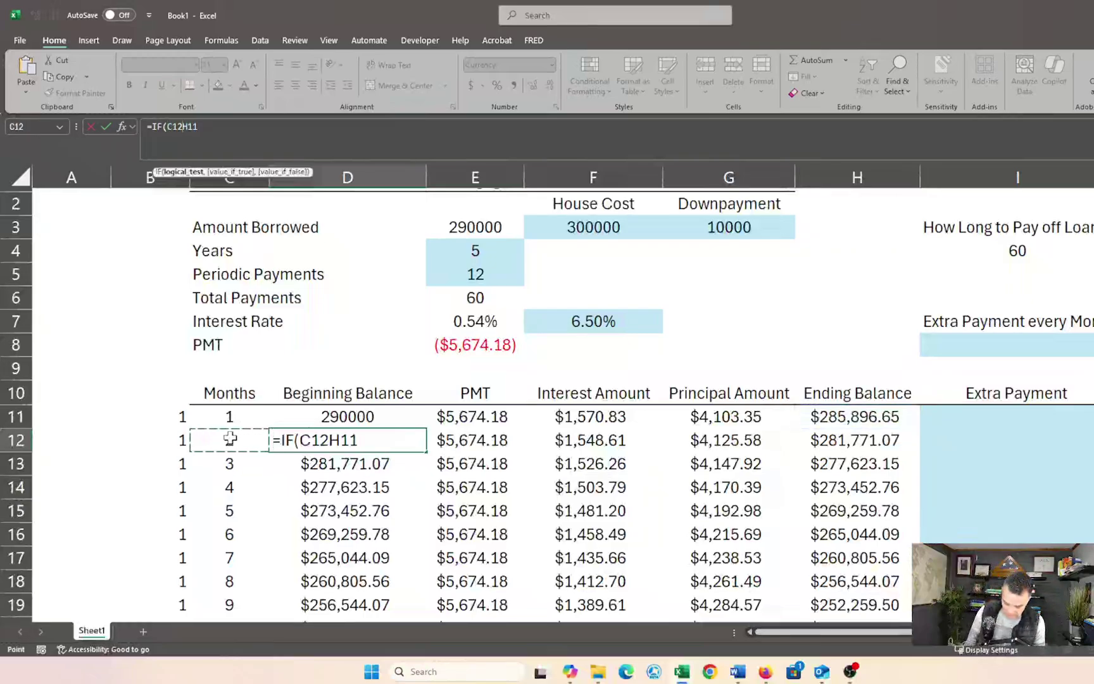
type("<")
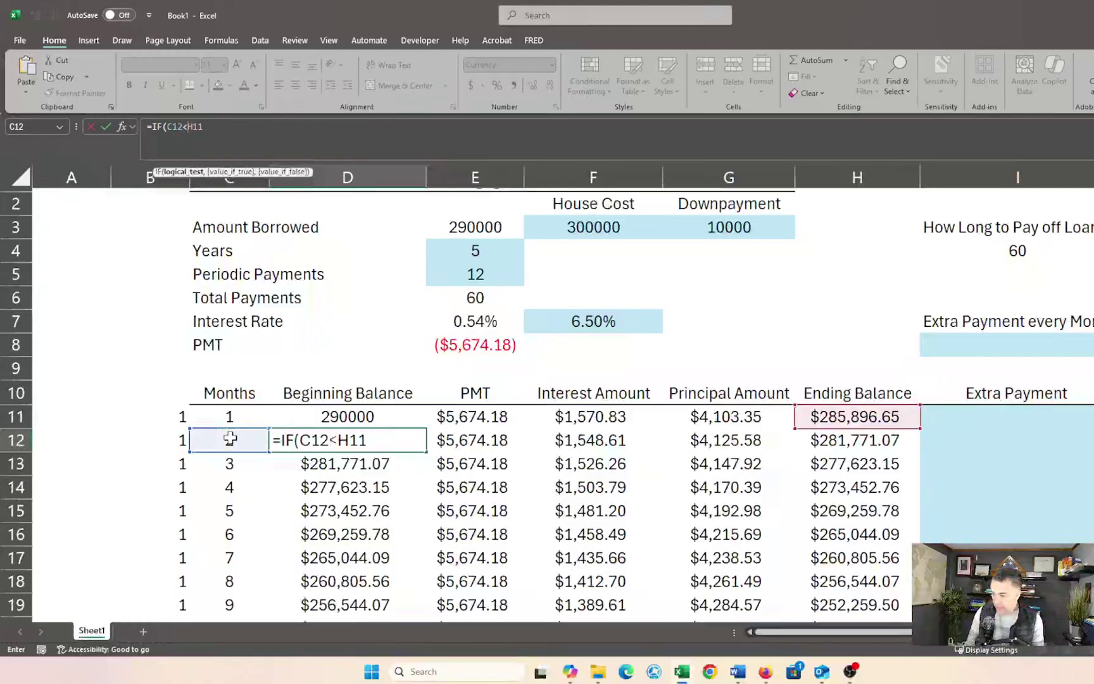
type("=")
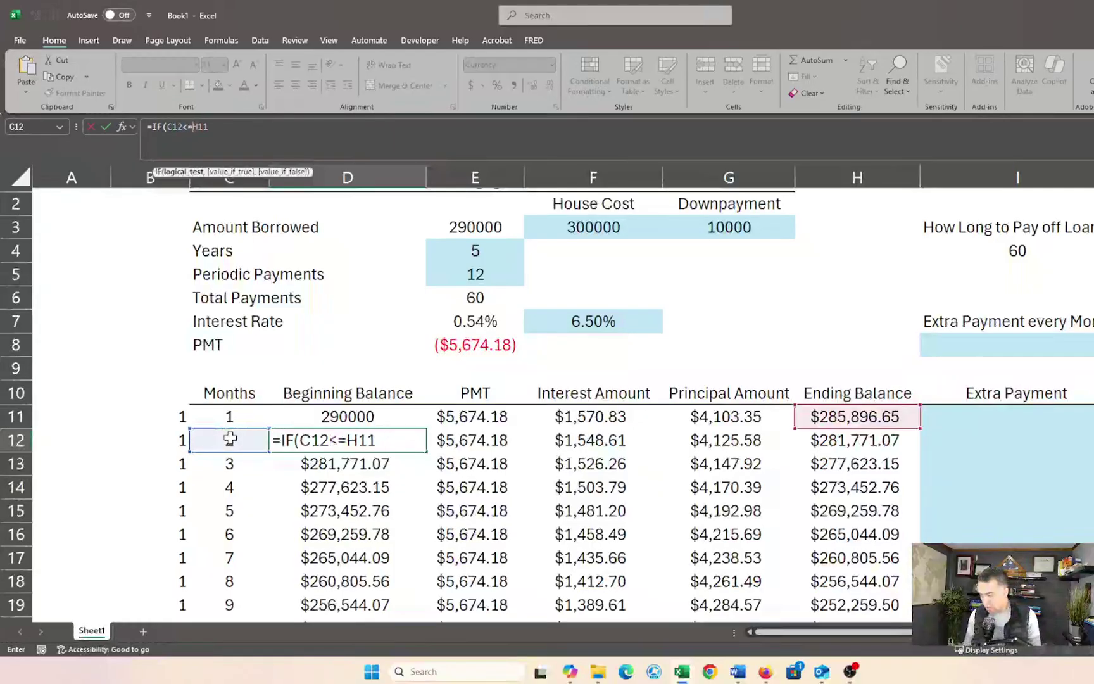
left_click(474, 300)
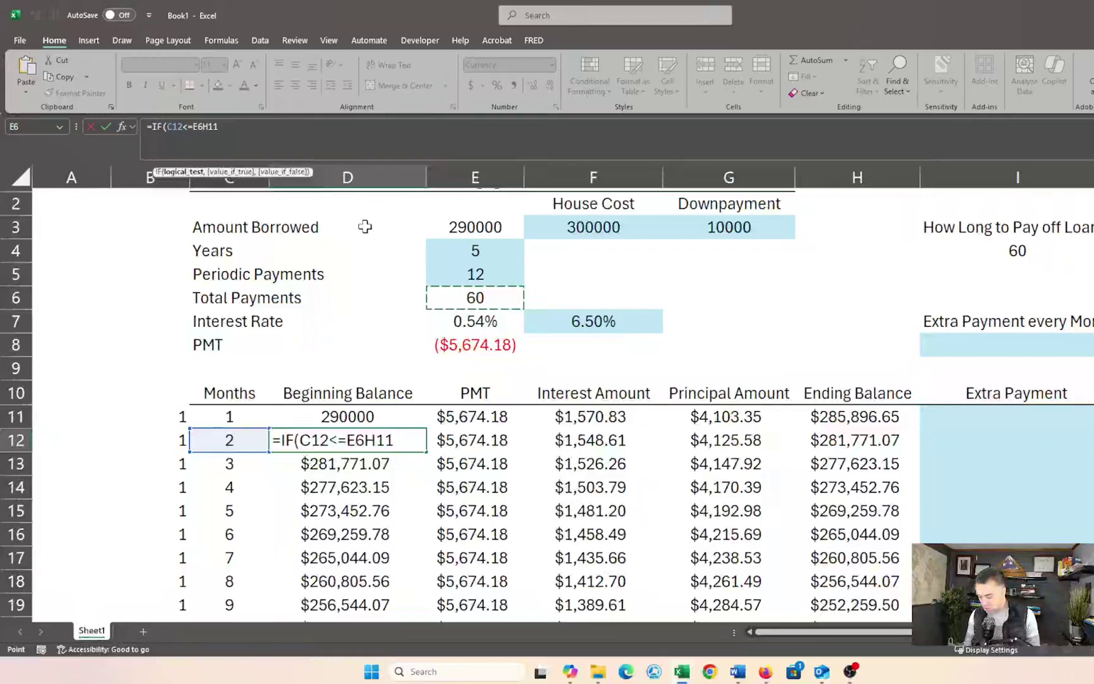
type(",H11")
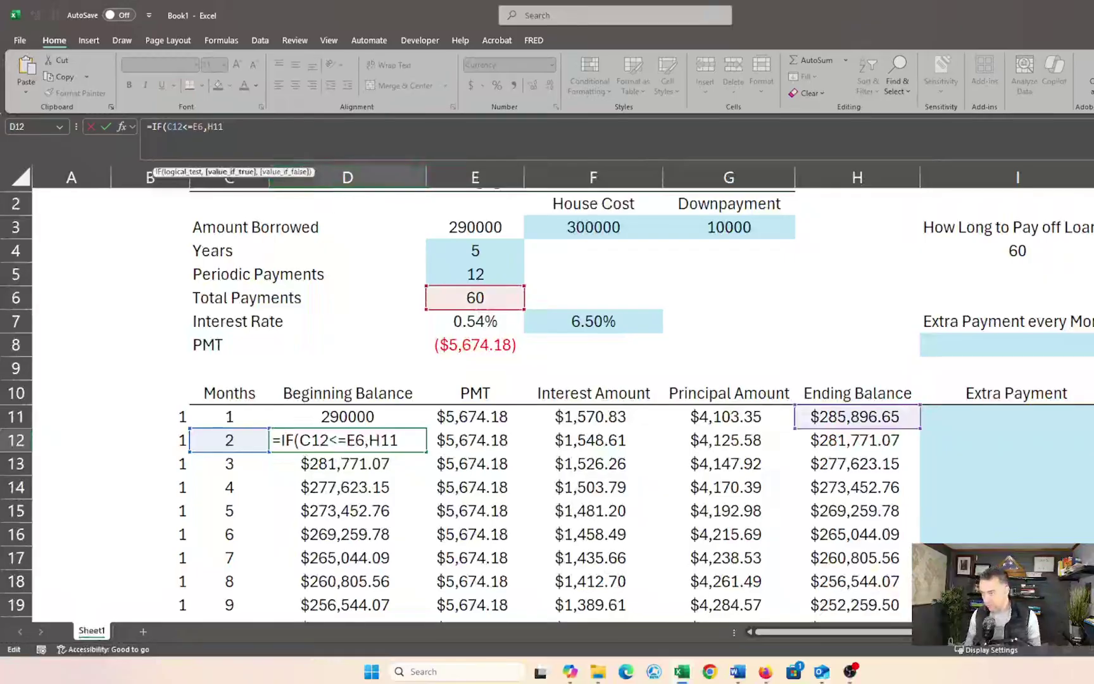
type(",\"\"")
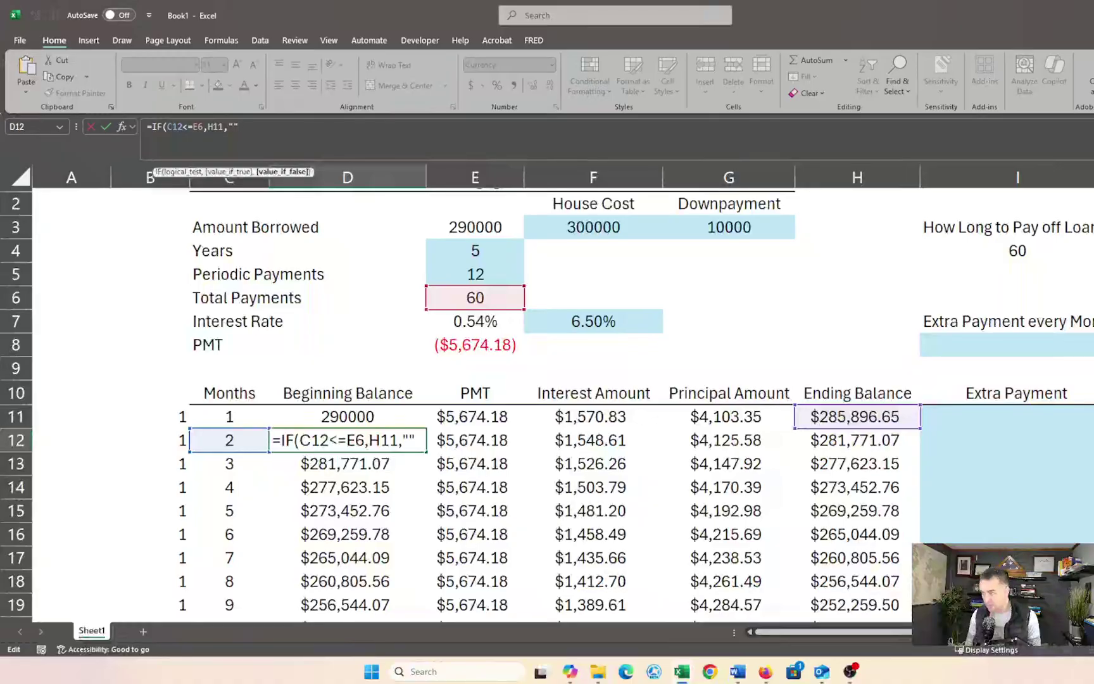
type(")")
key("Return")
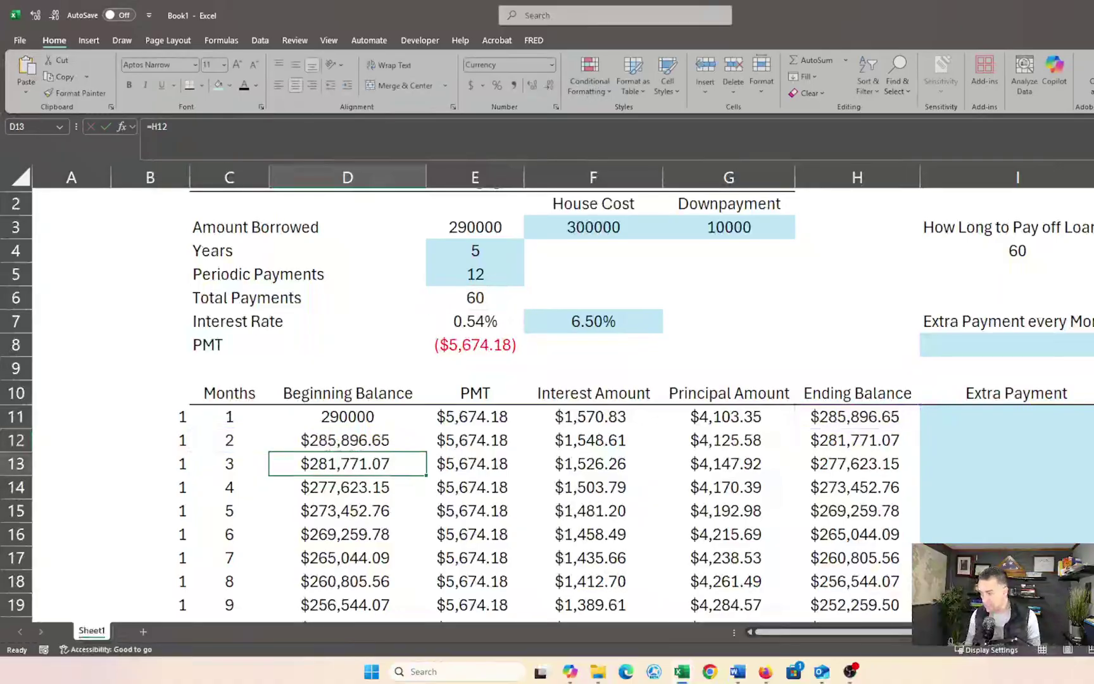
- Change the PMT formula in E12 to =IF(C12<=E6,-$E$8,"")
key("Up")
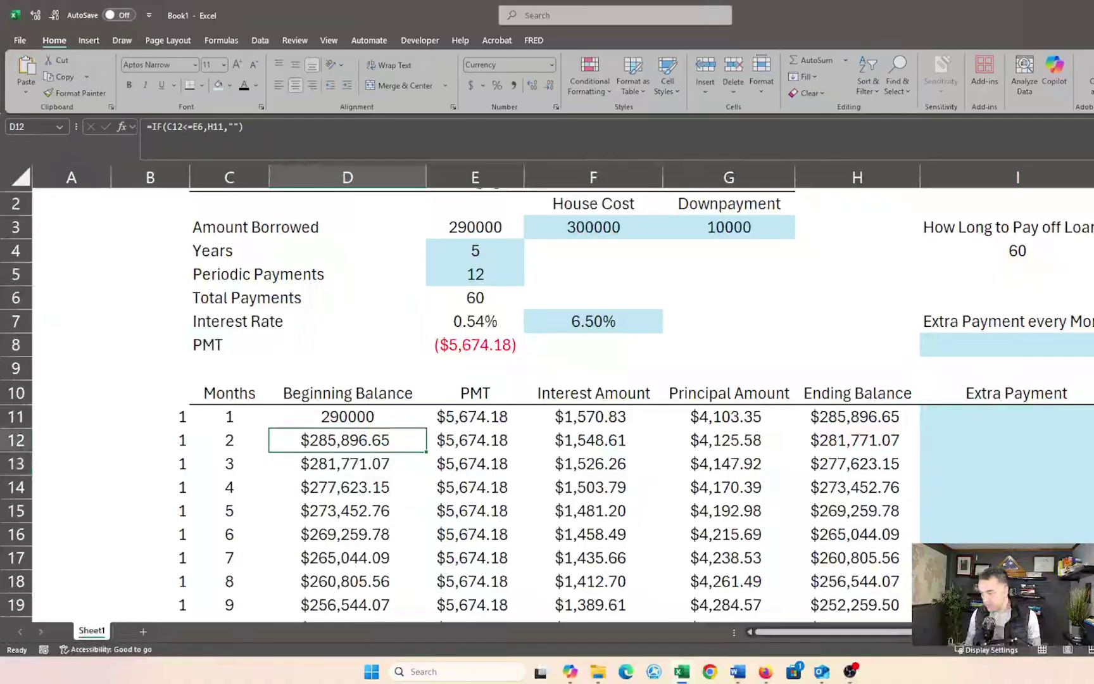
key("Right")
key("F2")
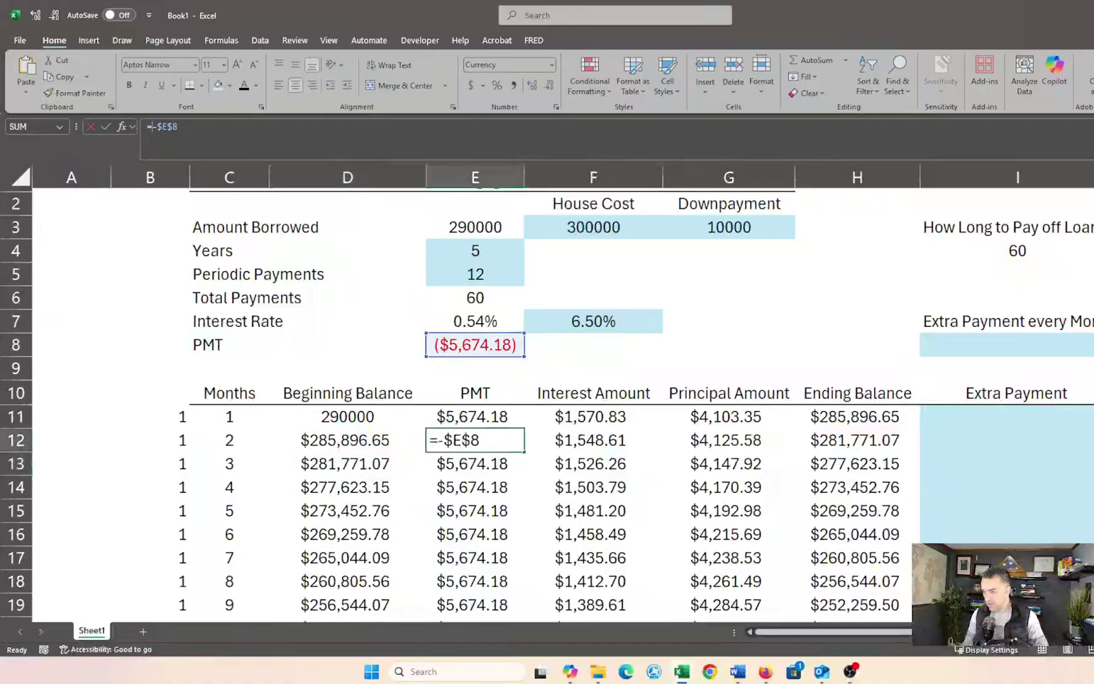
type("fi")
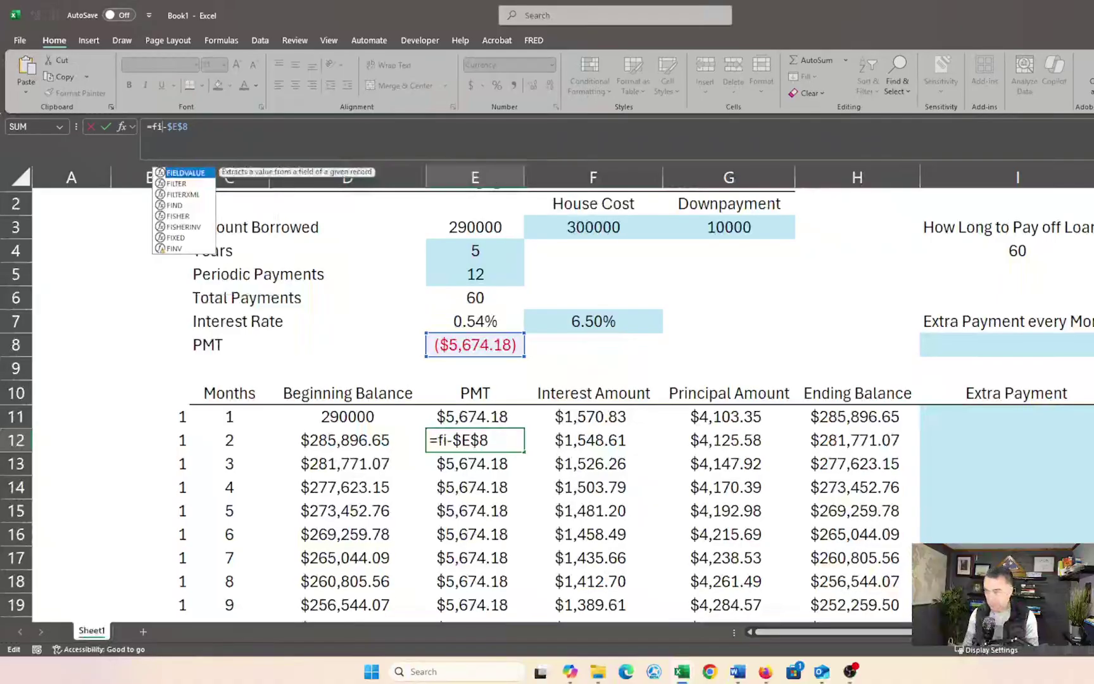
key("BackSpace")
key("BackSpace")
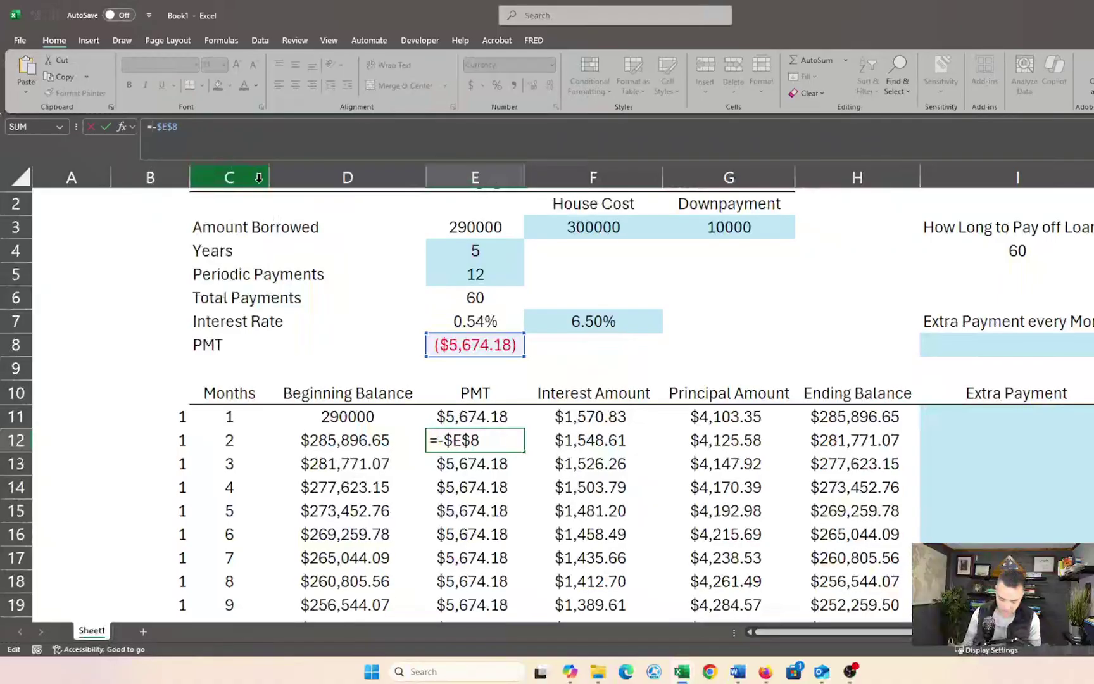
type("if")
key("Tab")
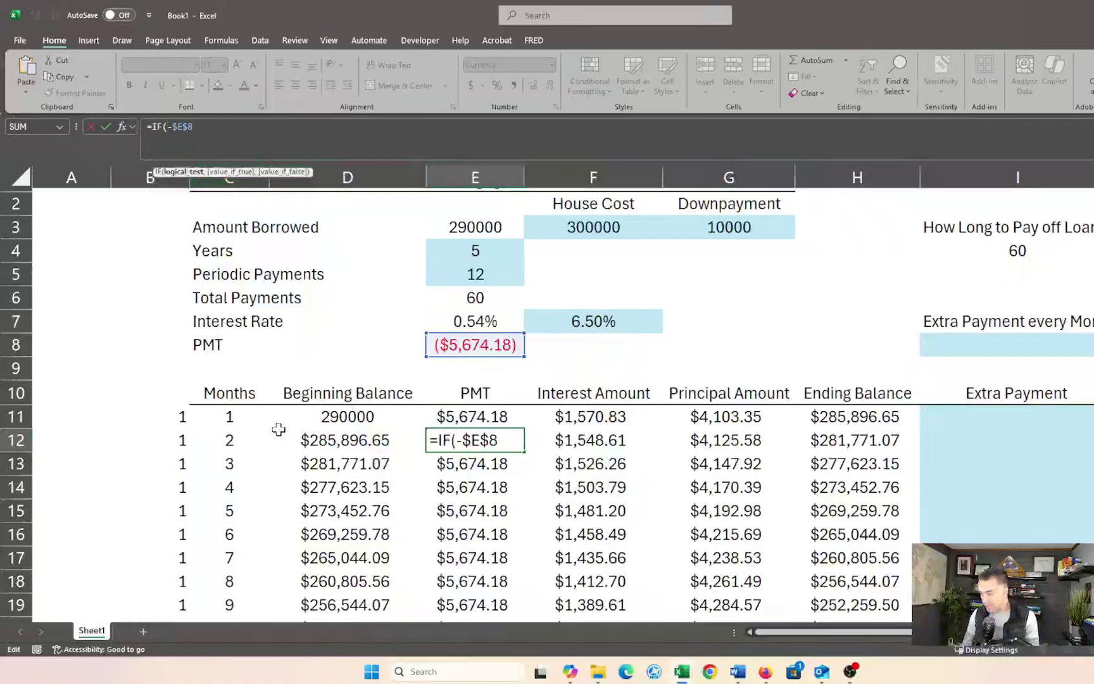
left_click(230, 440)
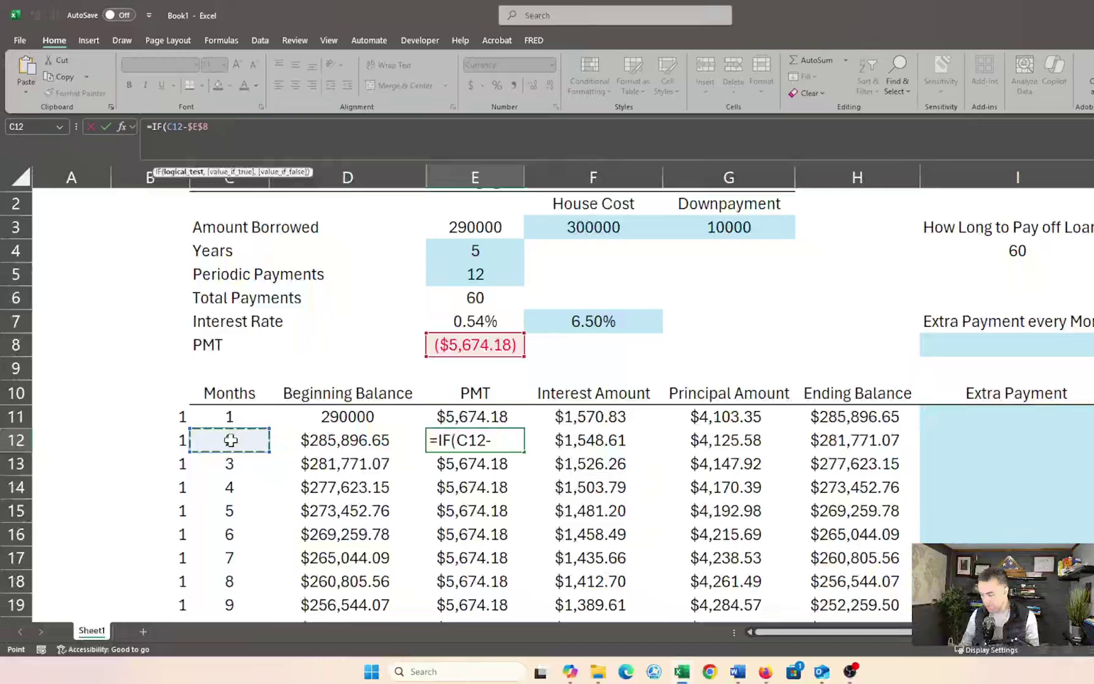
type("<=")
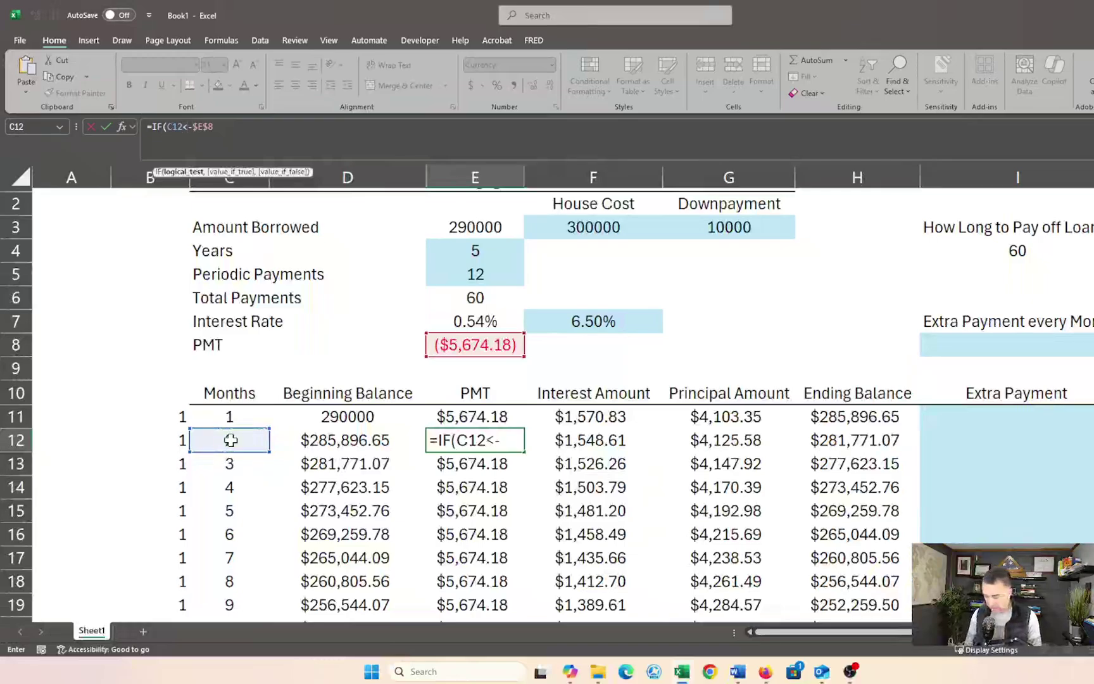
left_click(458, 298)
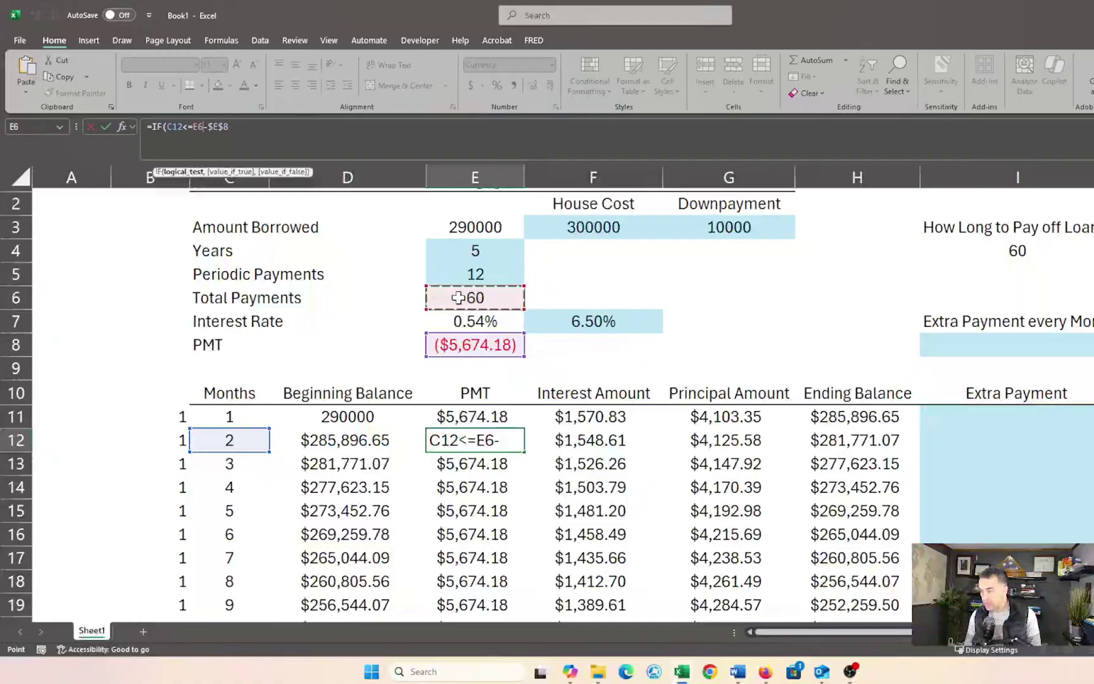
type(",")
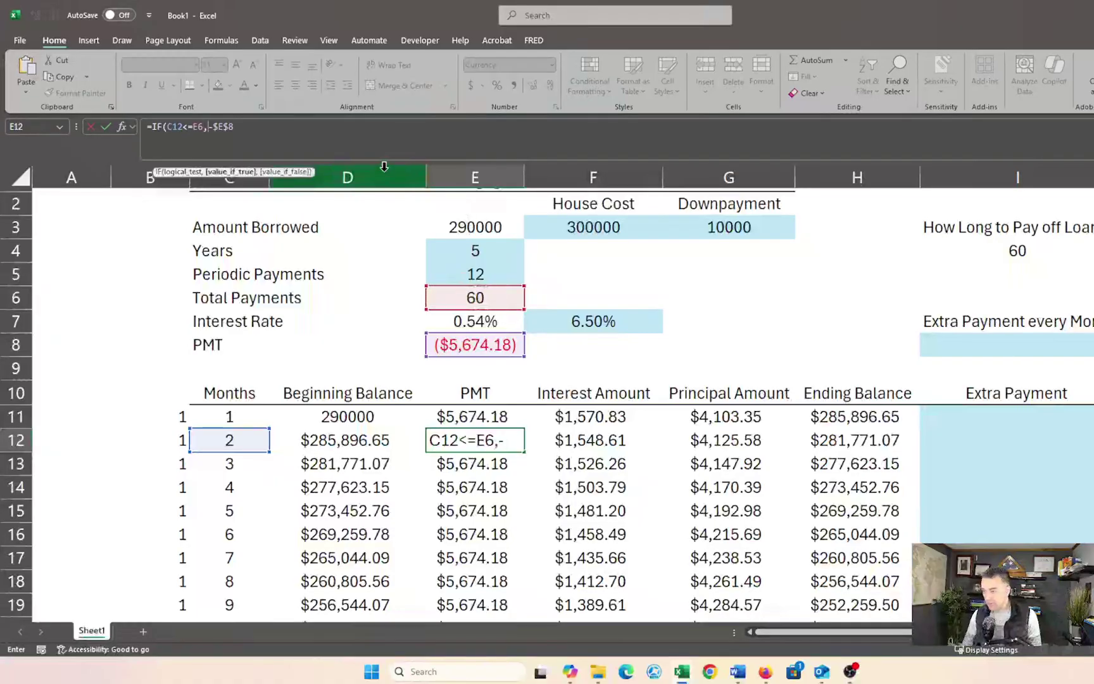
type("-$E$8,\"\"")
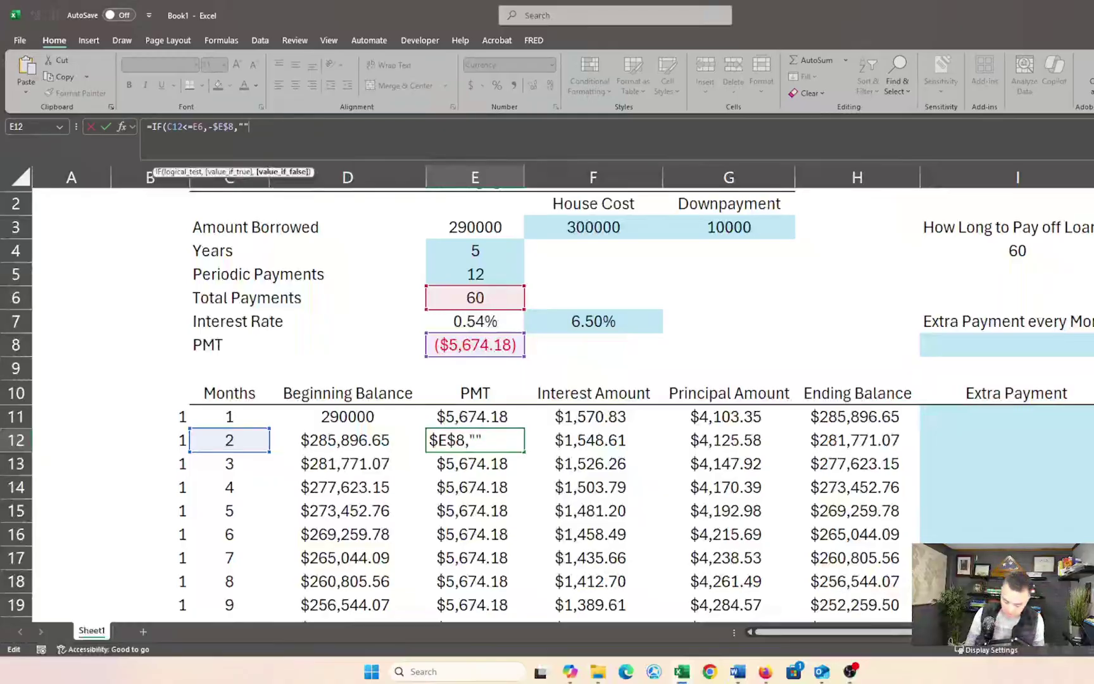
type(")")
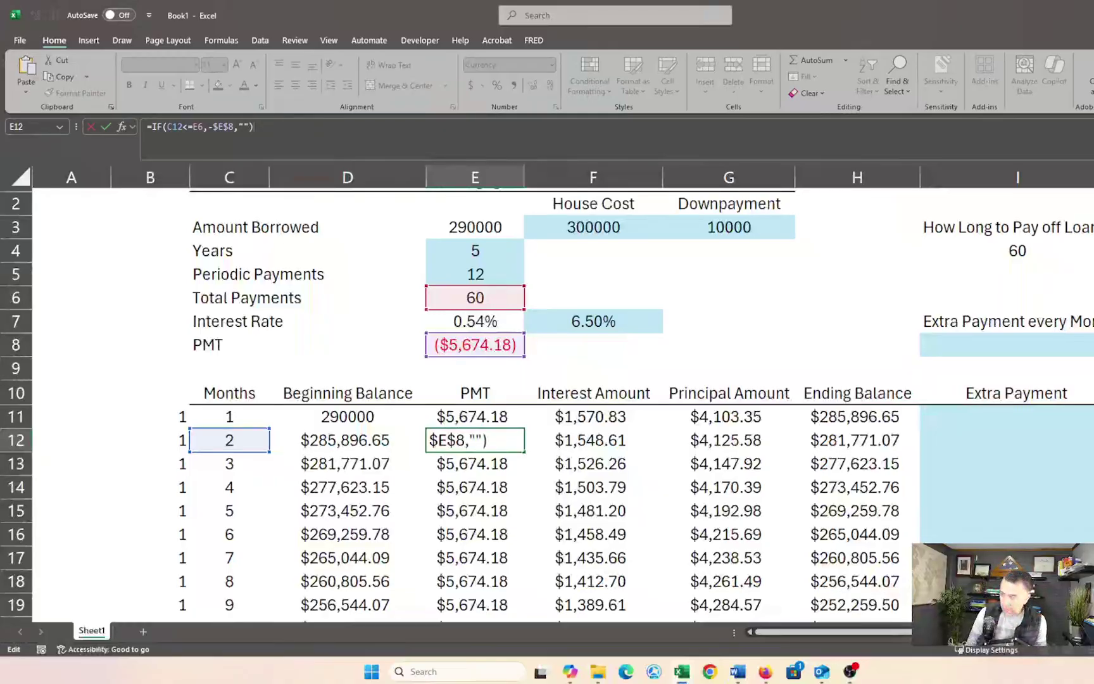
key("Return")
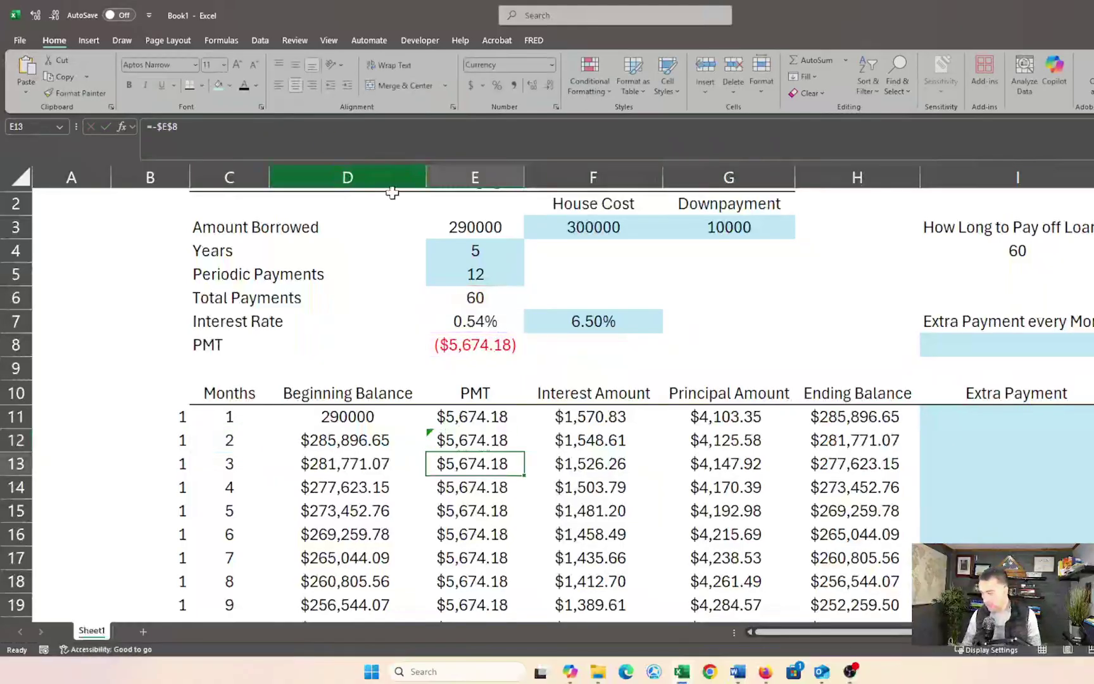
- Change the Interest Amount formula in F12 to =IF(C12<=E6,$E$7*D12,"")
left_click(585, 438)
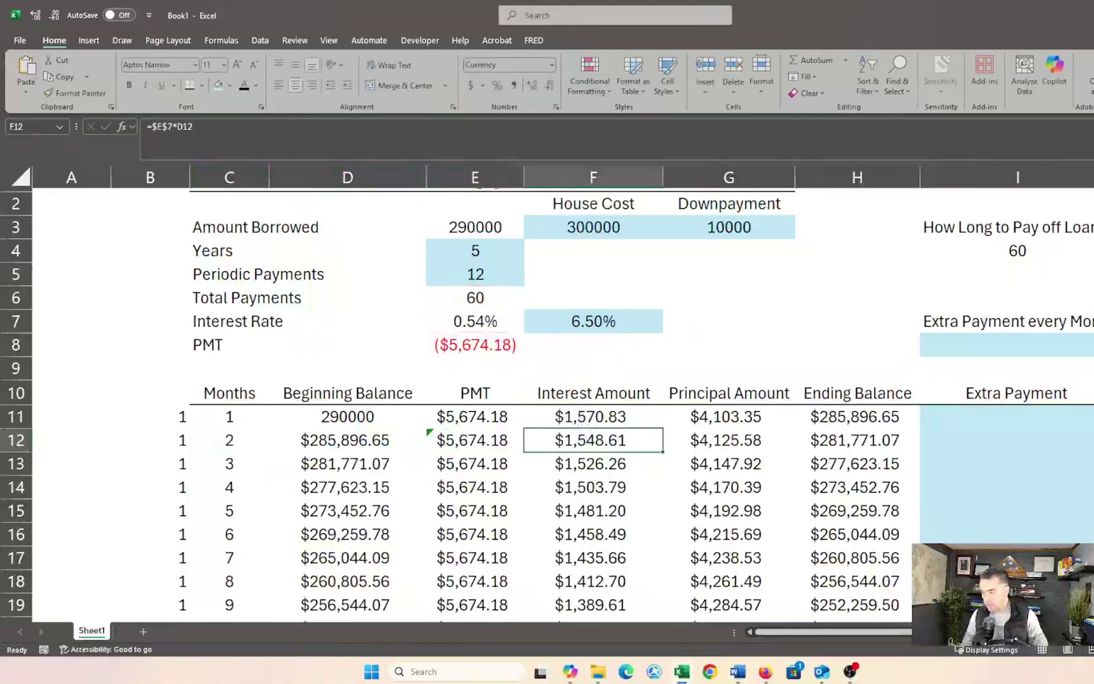
key("F2")
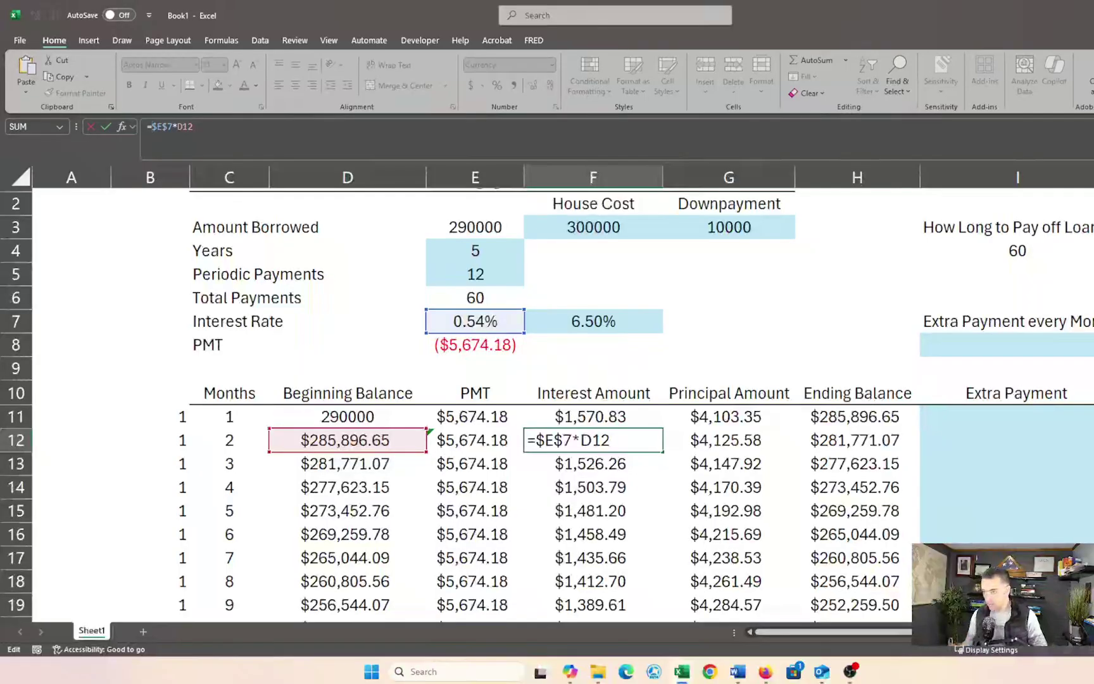
type("IF(")
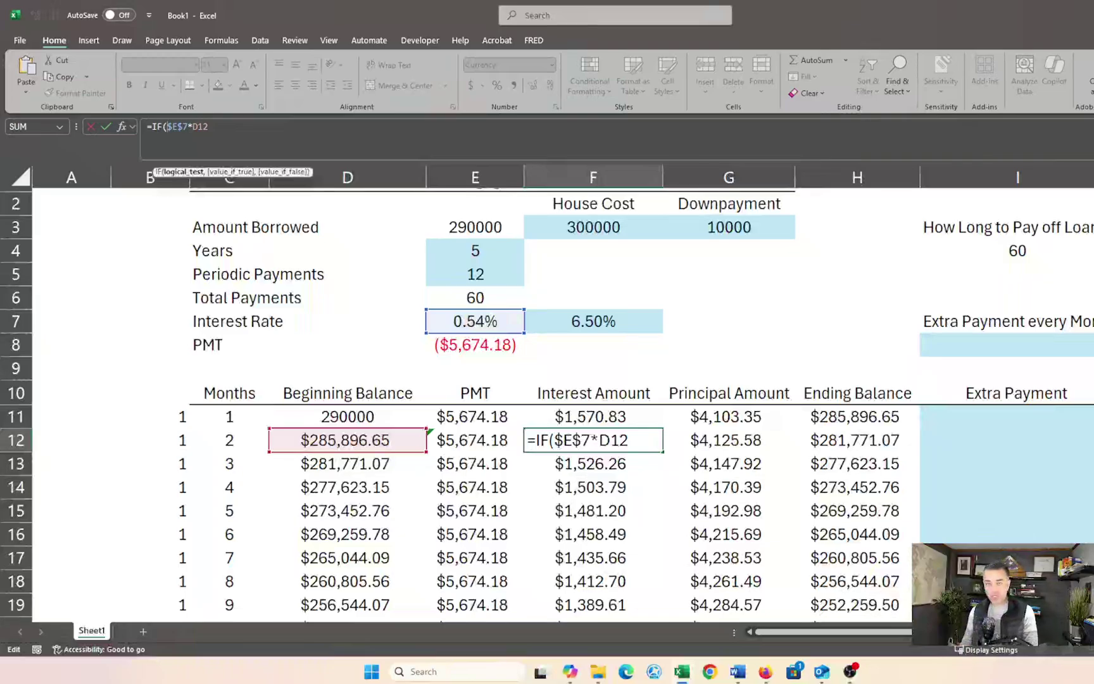
left_click(228, 441)
type("<=")
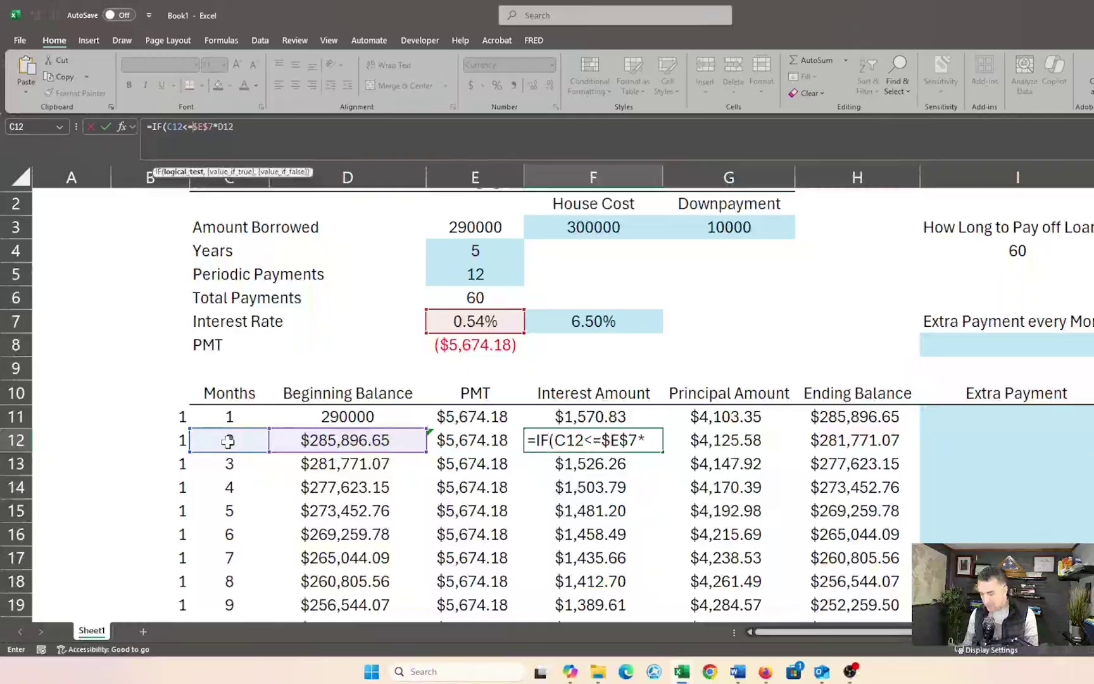
left_click(480, 296)
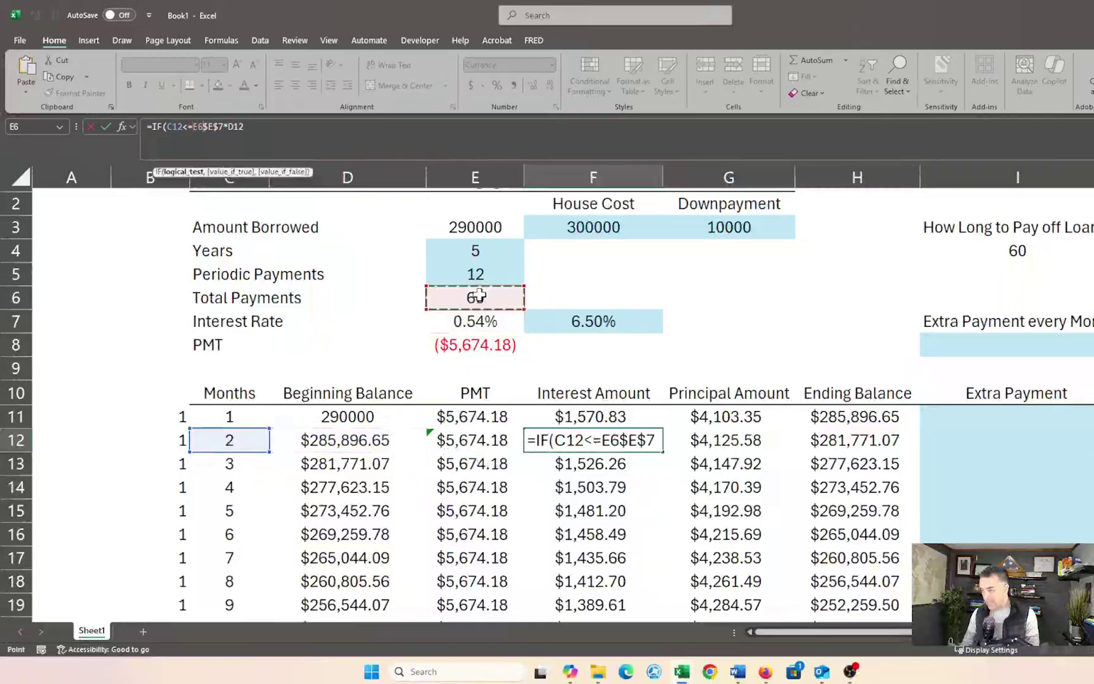
type(",")
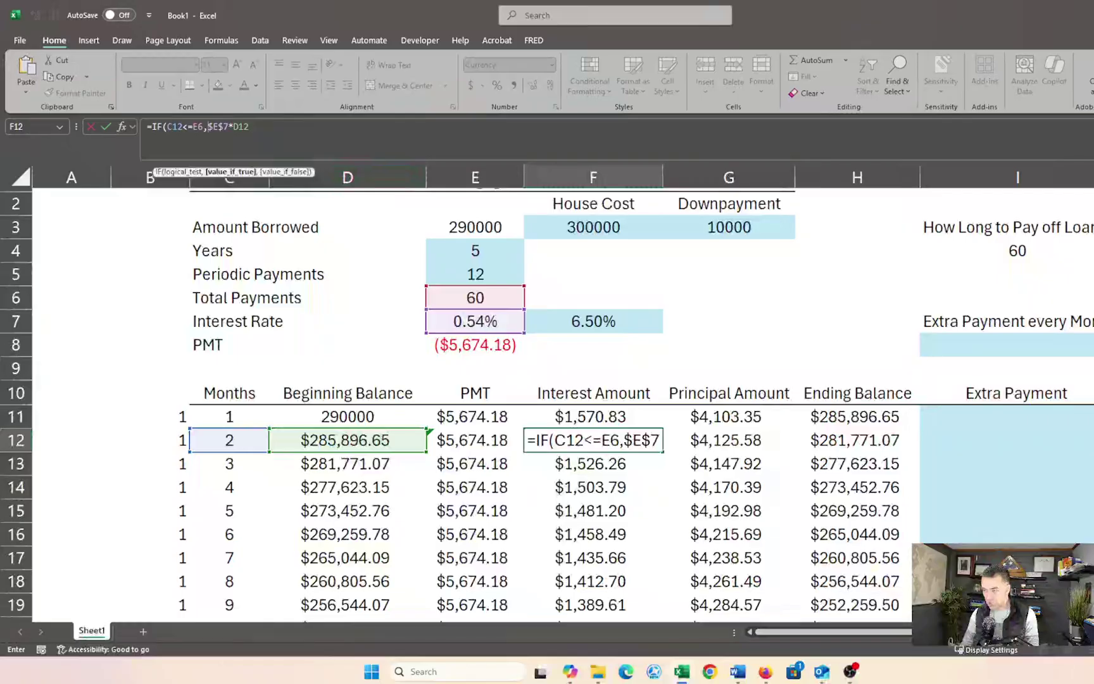
left_click(276, 128)
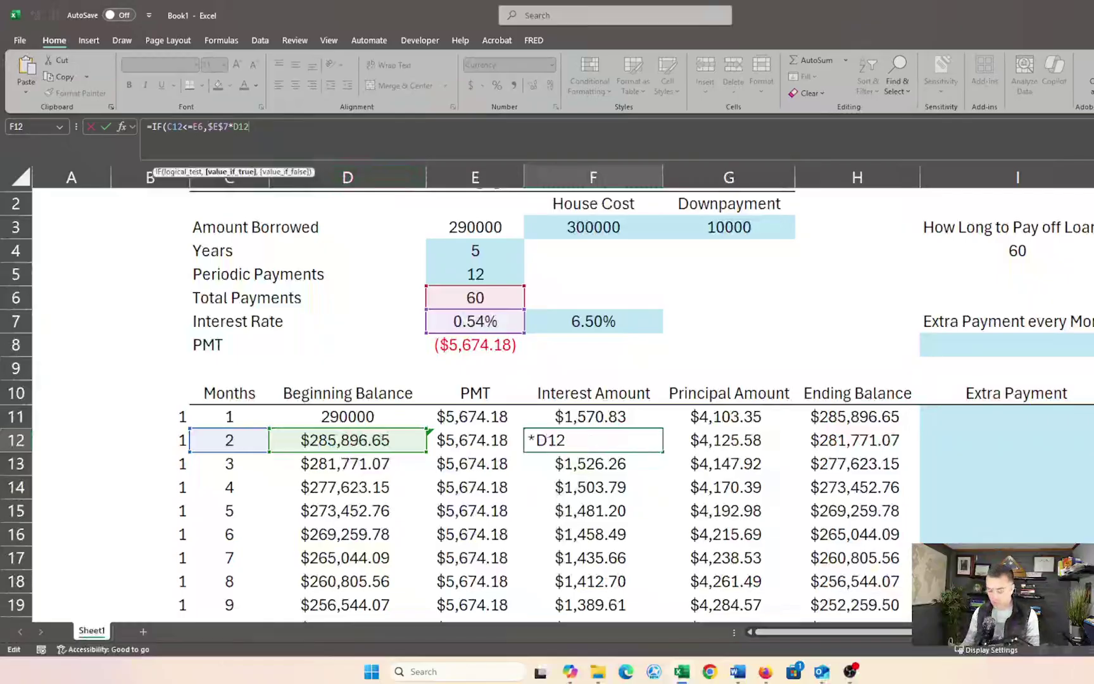
type(",\"\"")
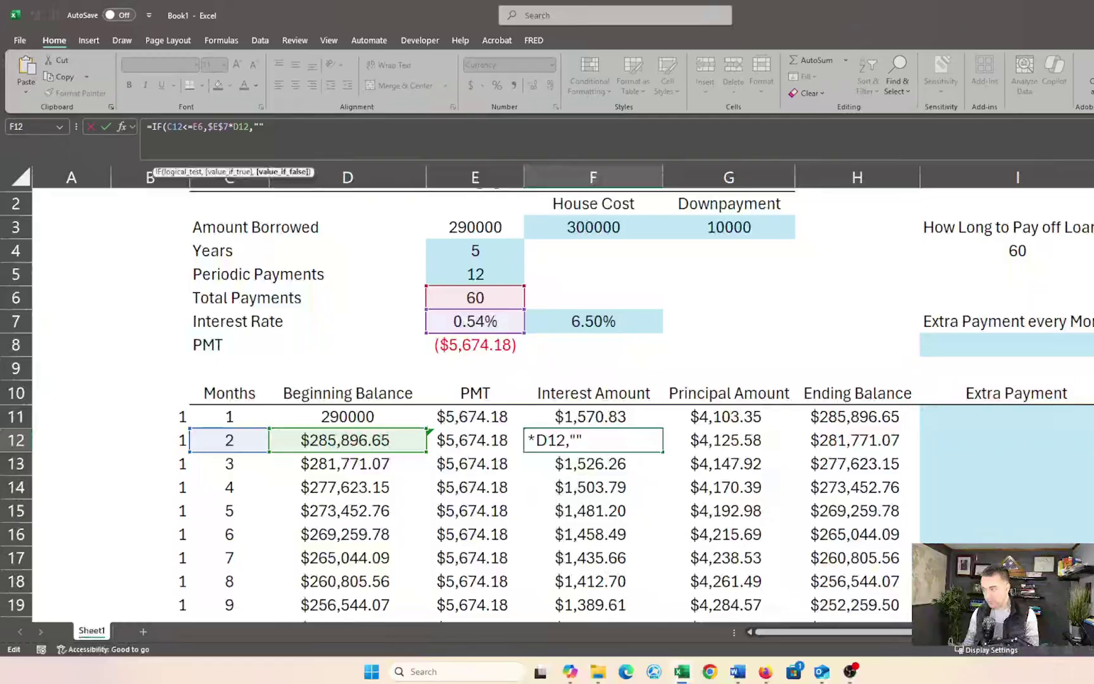
type(")")
key("Return")
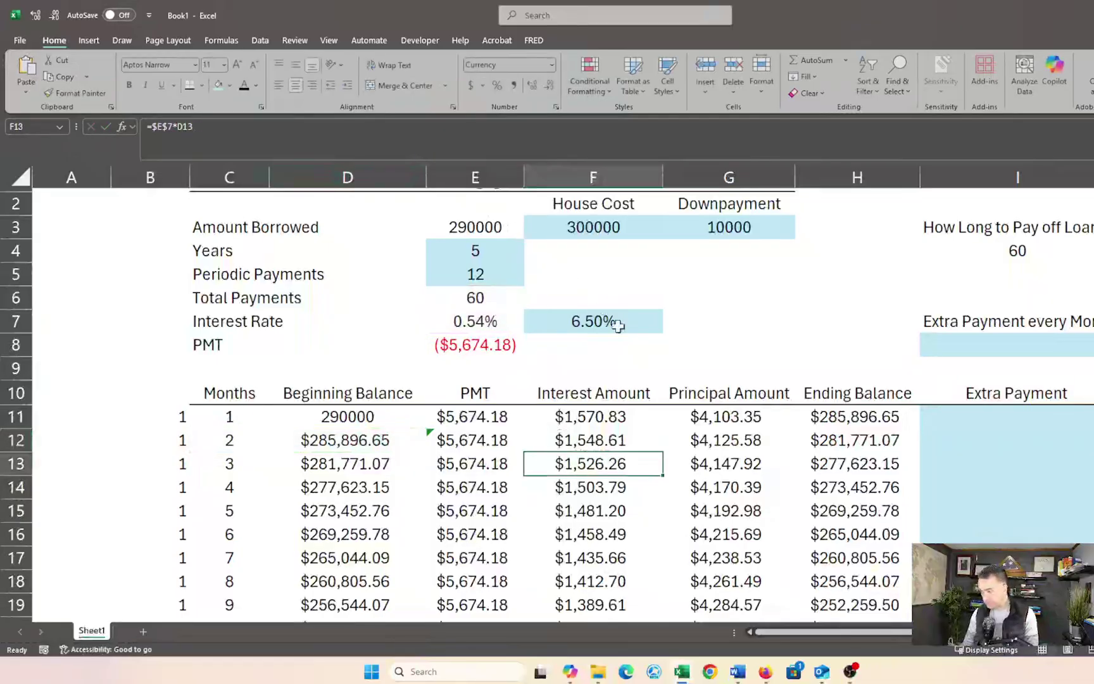
- Change the Principal Amount formula in G12 to =IF(C12<=$E$6,E12-F12,"") with an absolute reference to the total payments
left_click(696, 435)
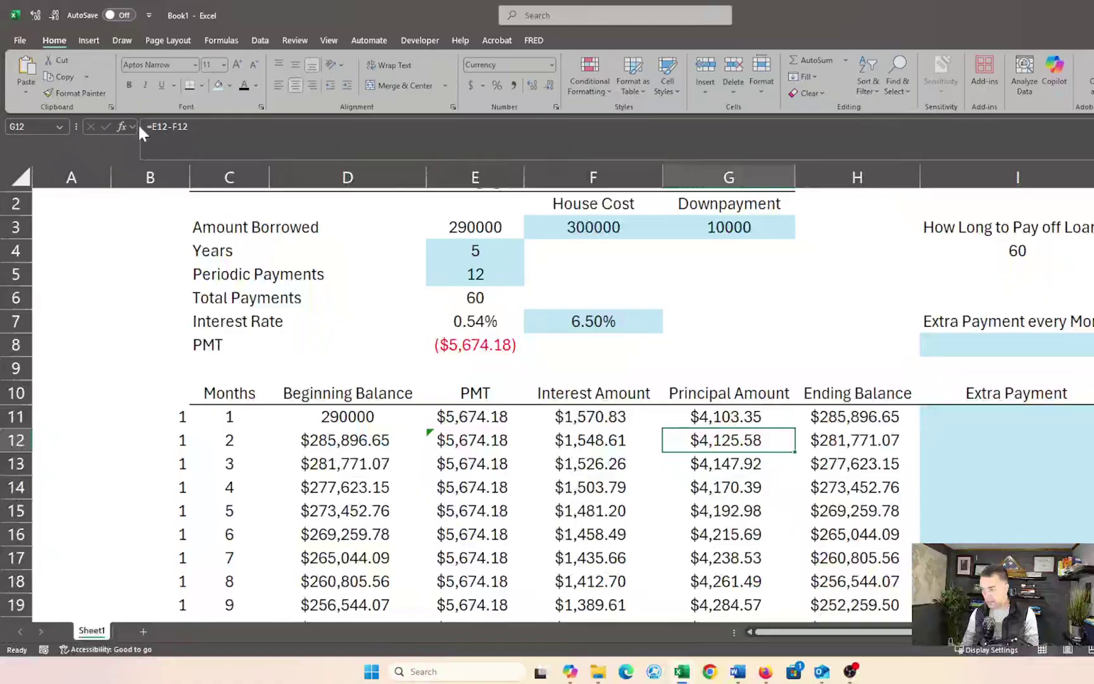
key("F2")
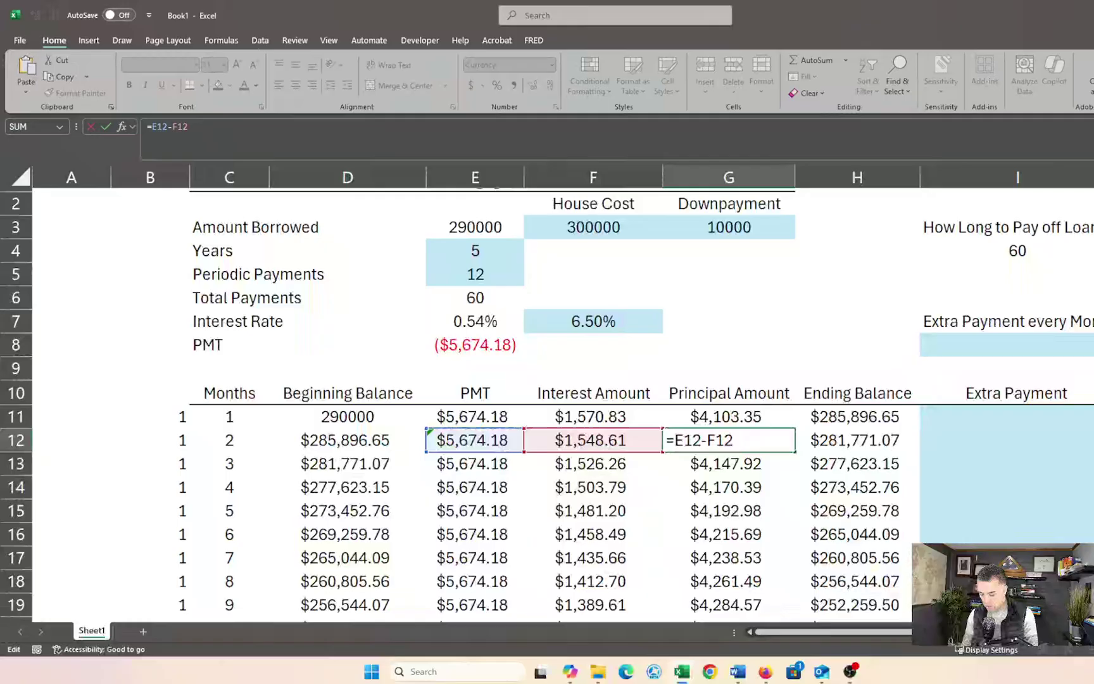
type("IF(")
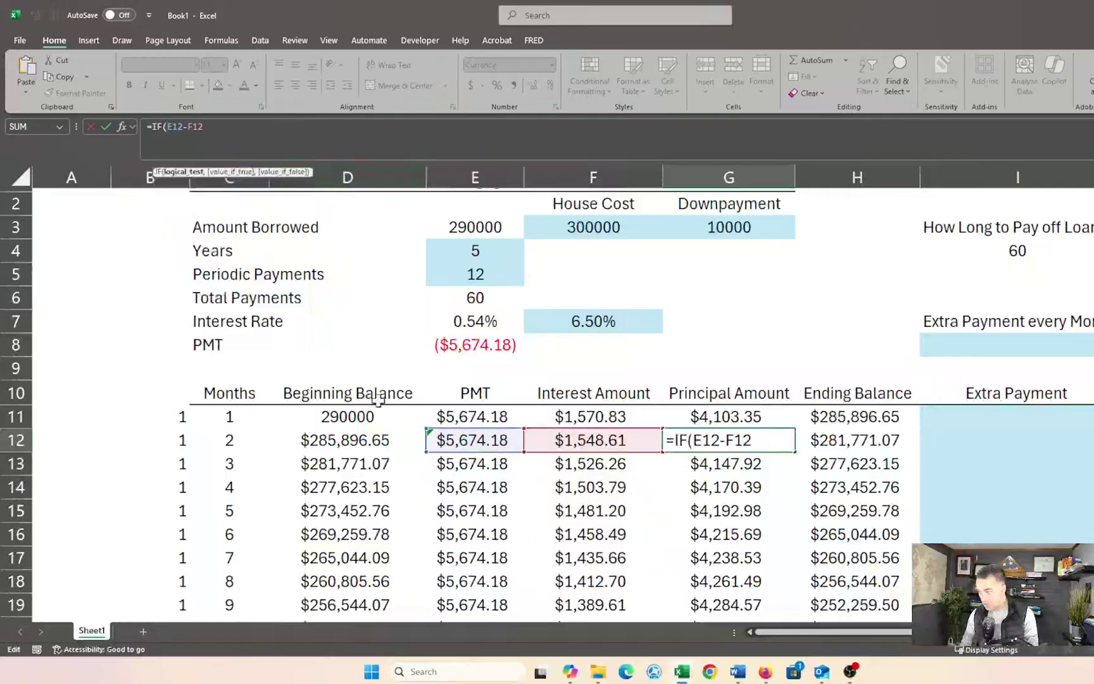
left_click(223, 443)
type("<=")
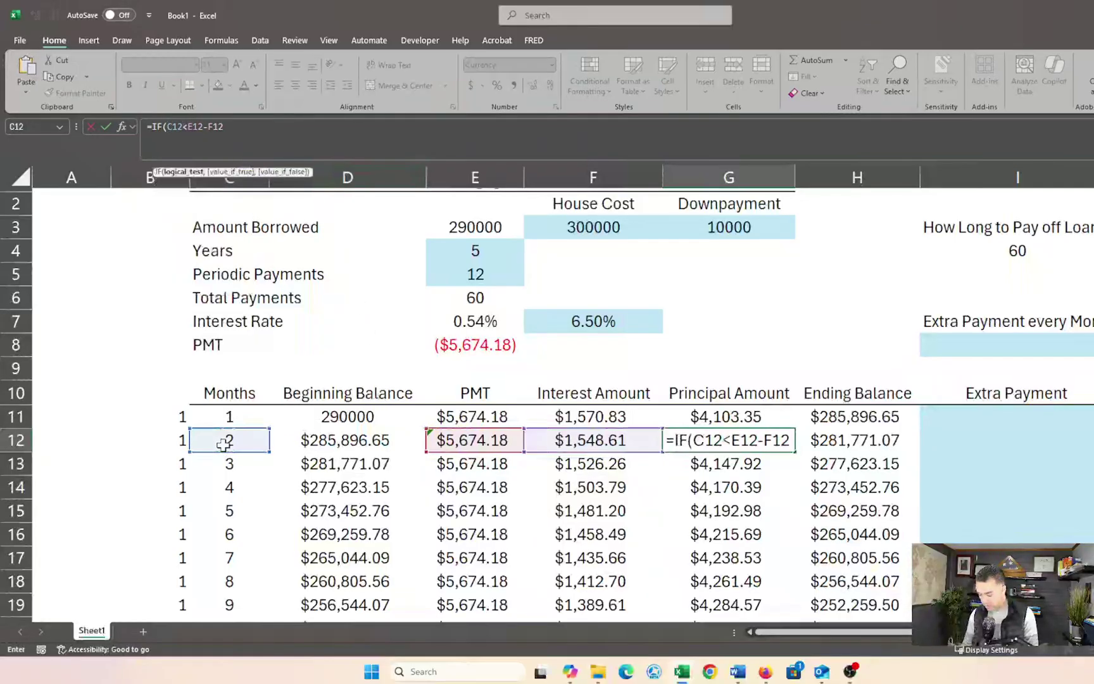
left_click(488, 296)
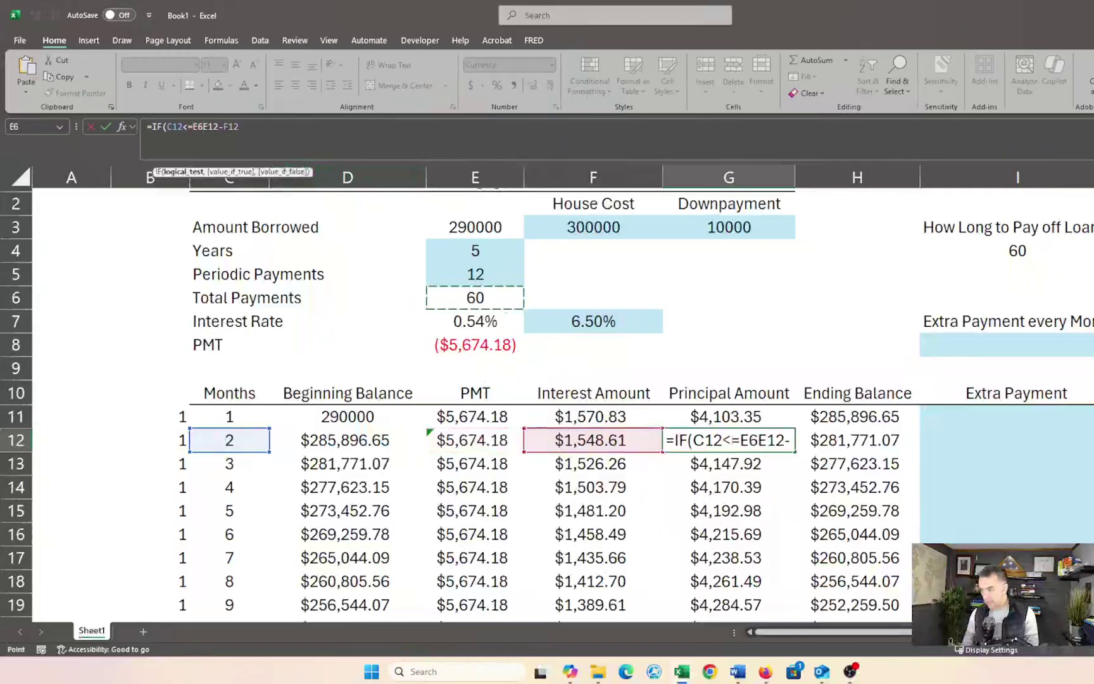
left_click(240, 128)
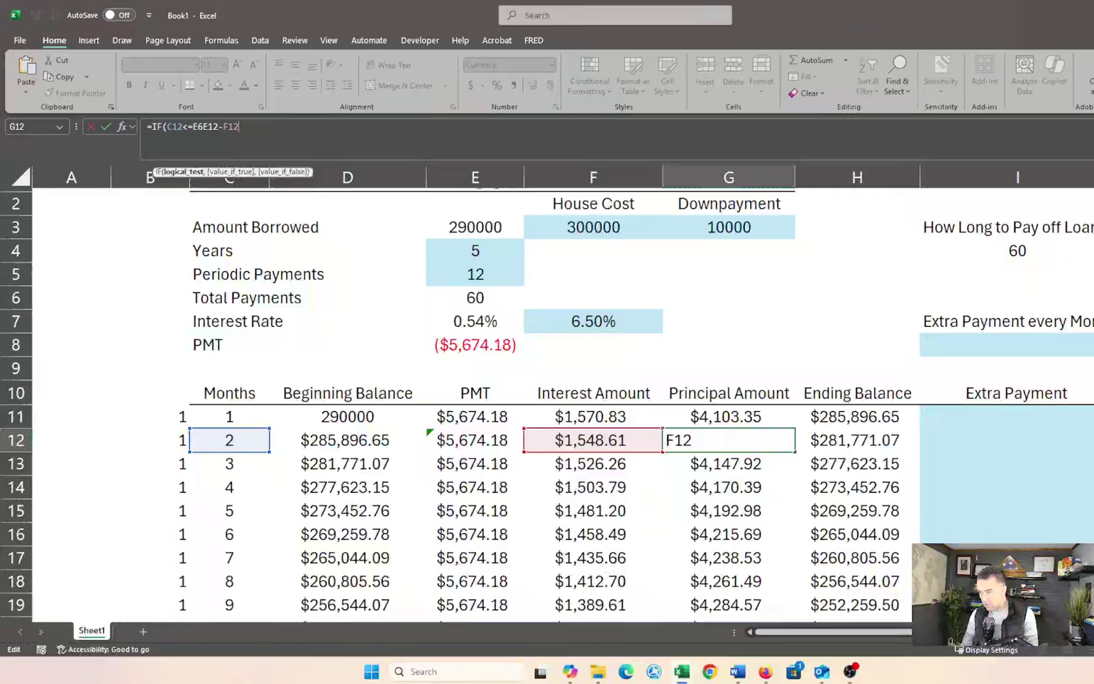
left_click(203, 128)
type(",")
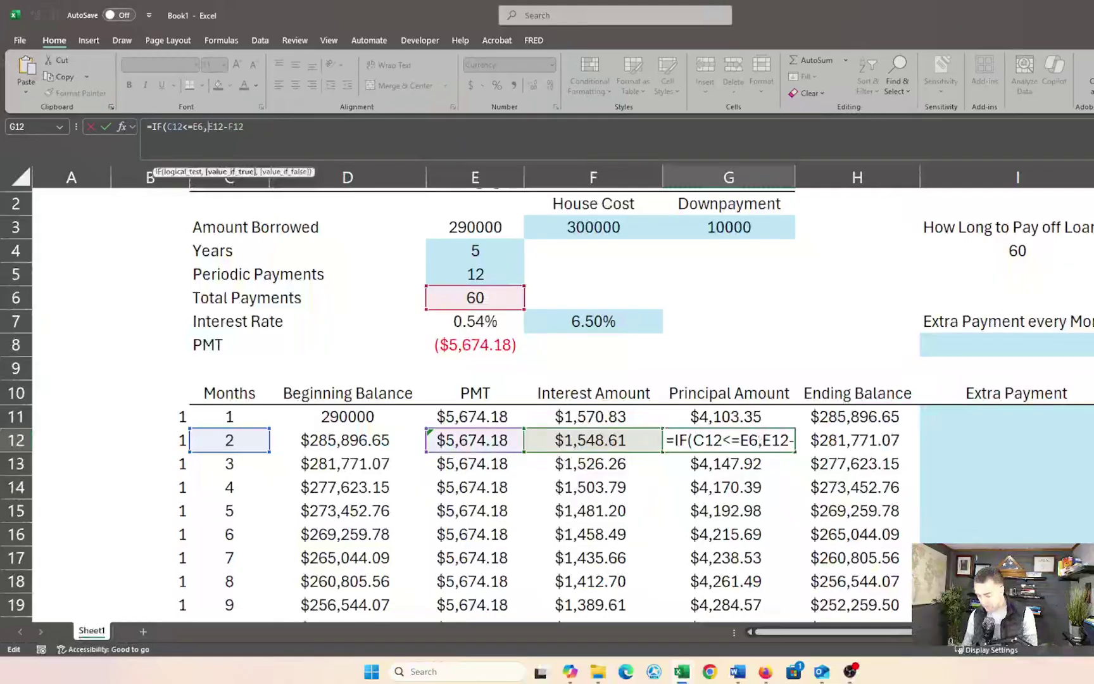
key("Left")
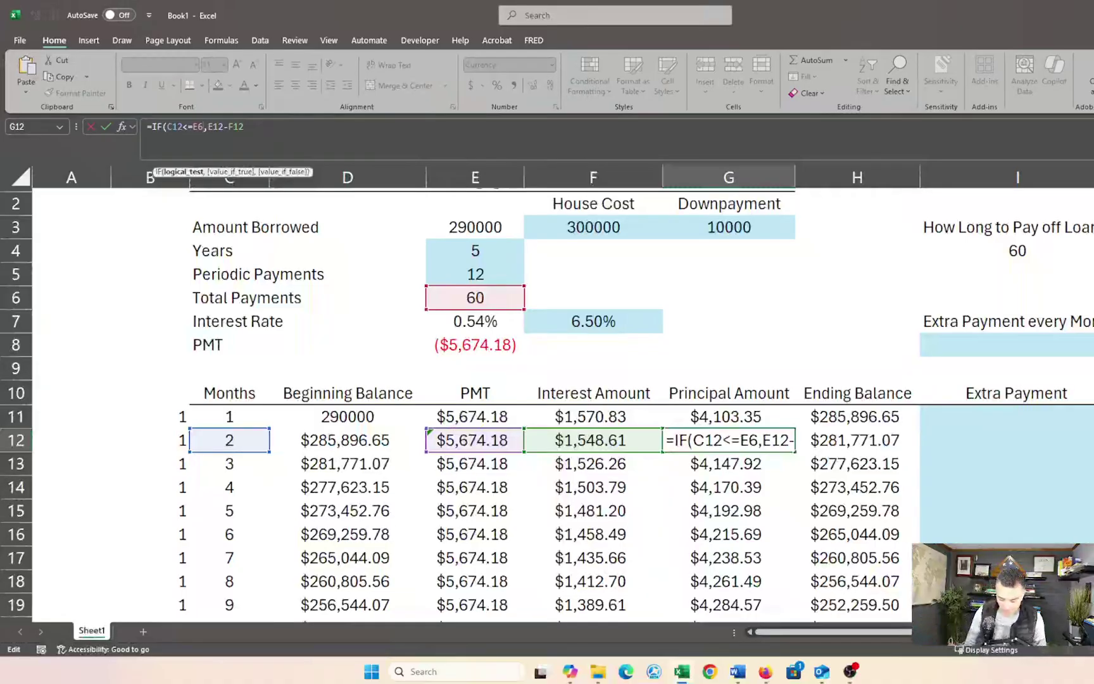
key("F4")
key("End")
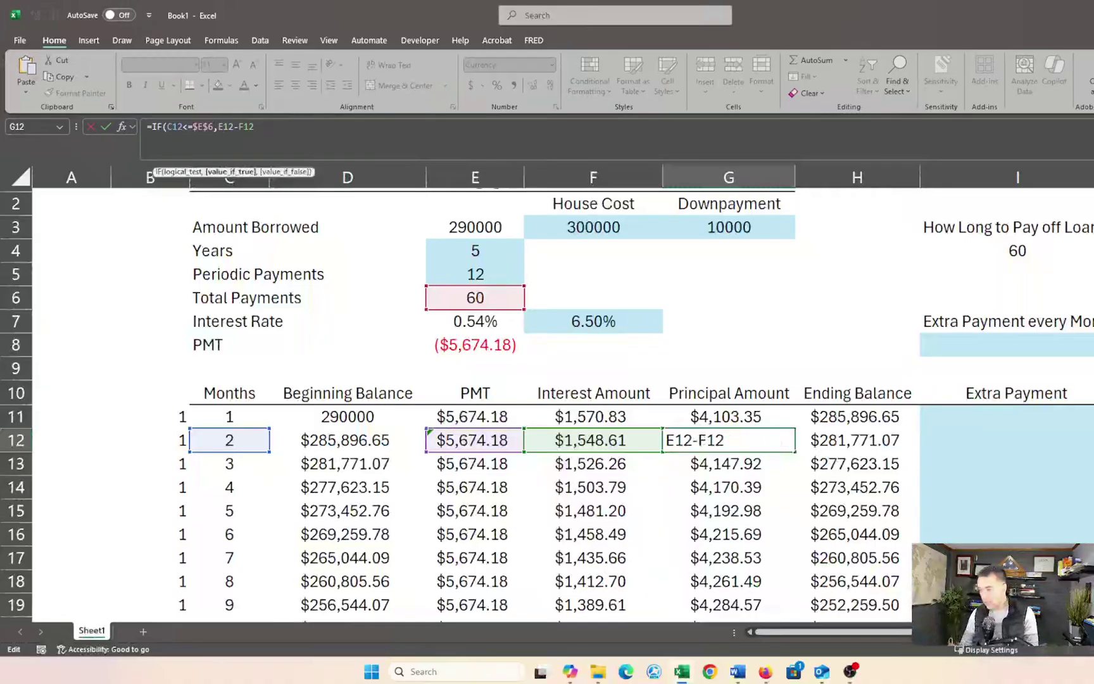
type(",")
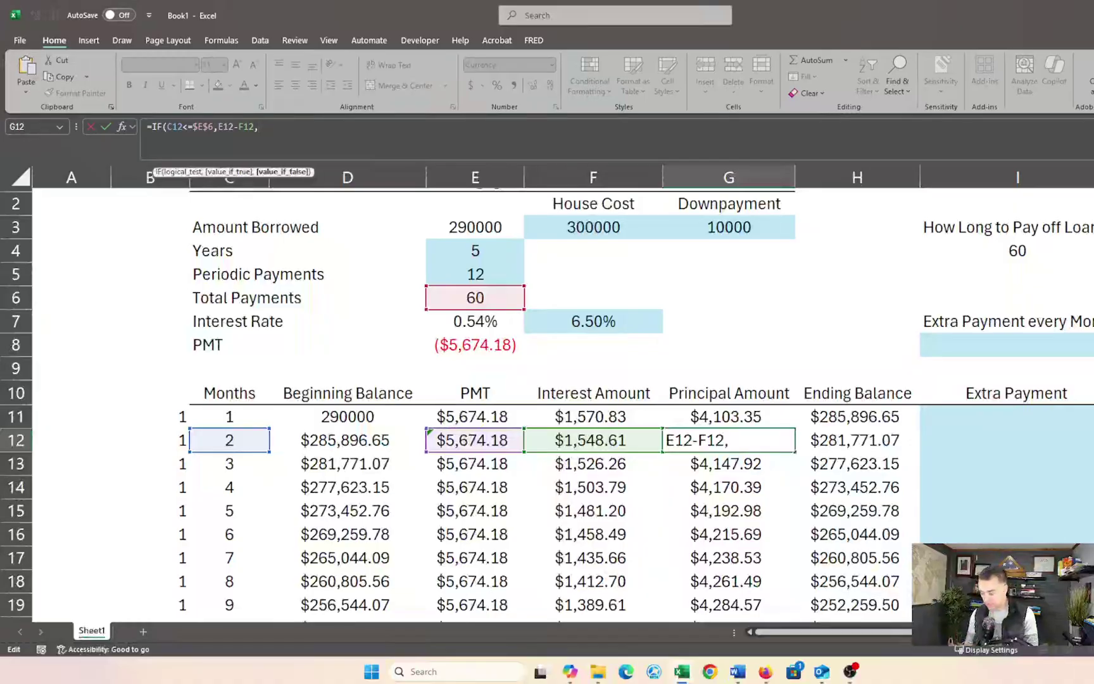
type("\"\")")
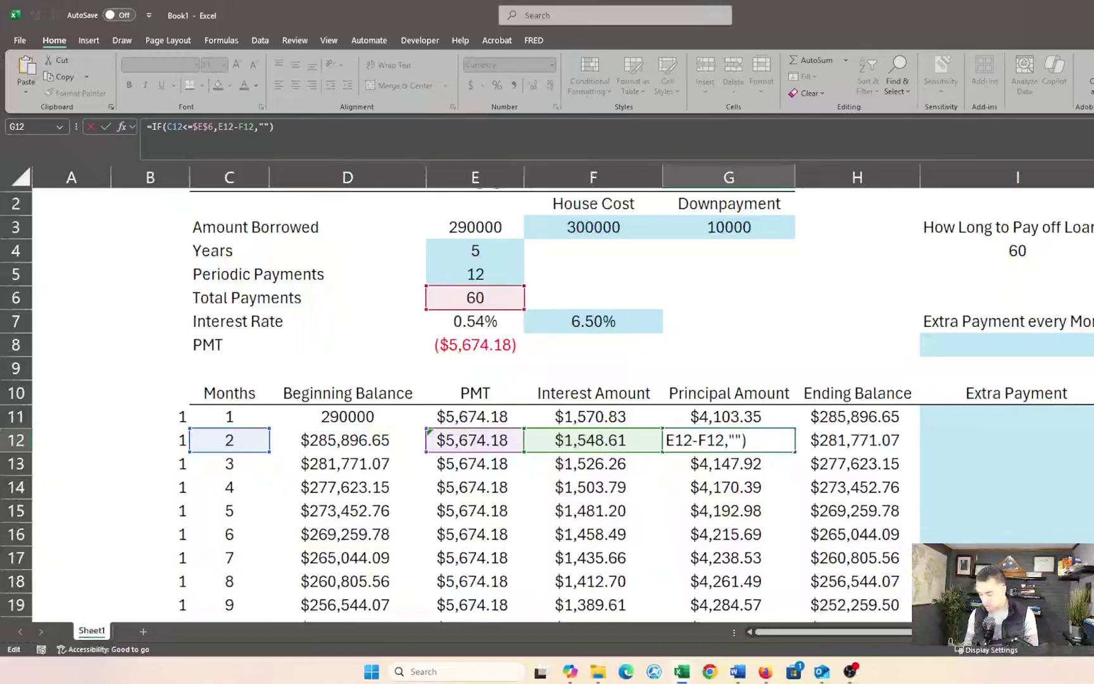
key("Return")
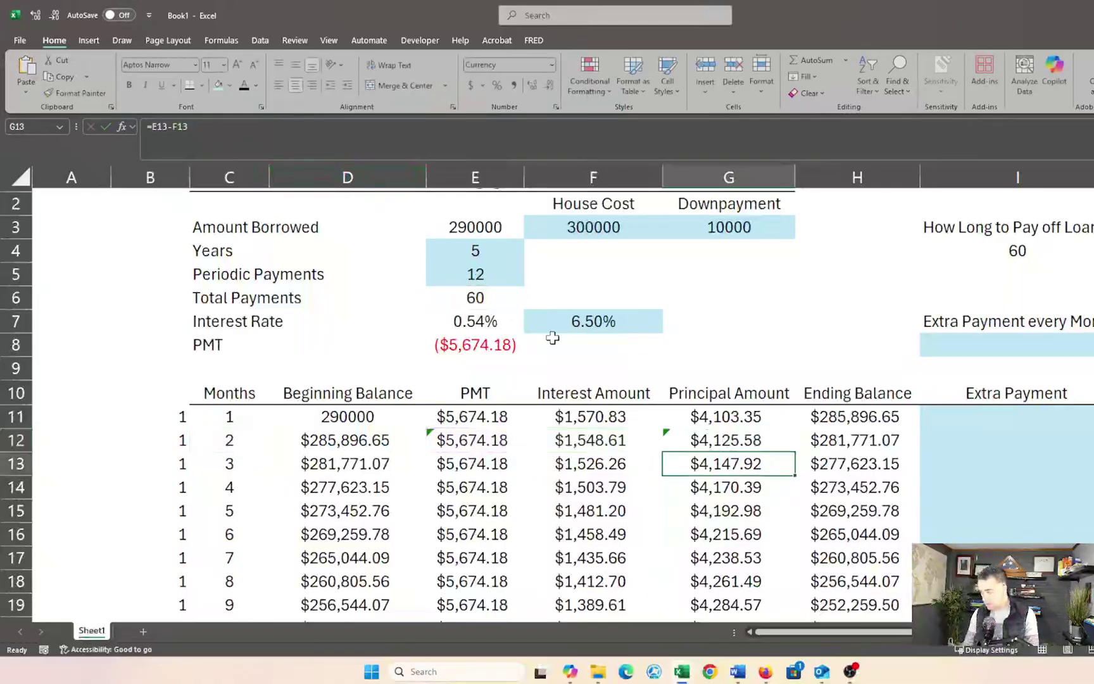
- Extend the Ending Balance formula in H12 to =D12-G12-I12-$I$8 so it also subtracts both extra payments
left_click(830, 441)
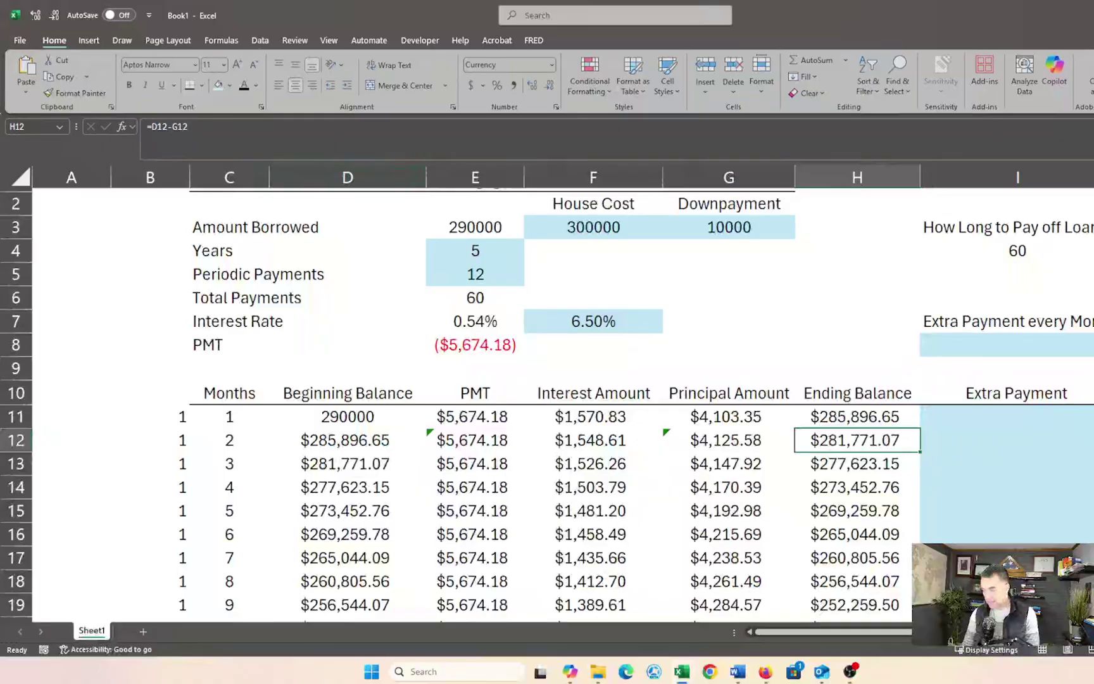
left_click(164, 145)
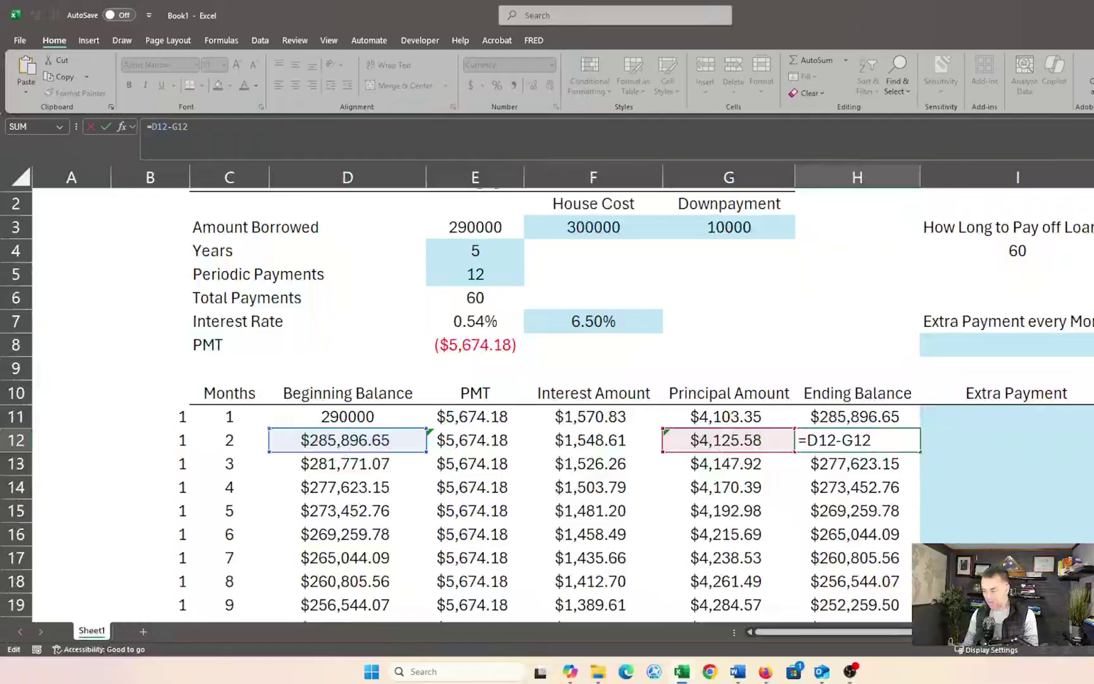
type("-")
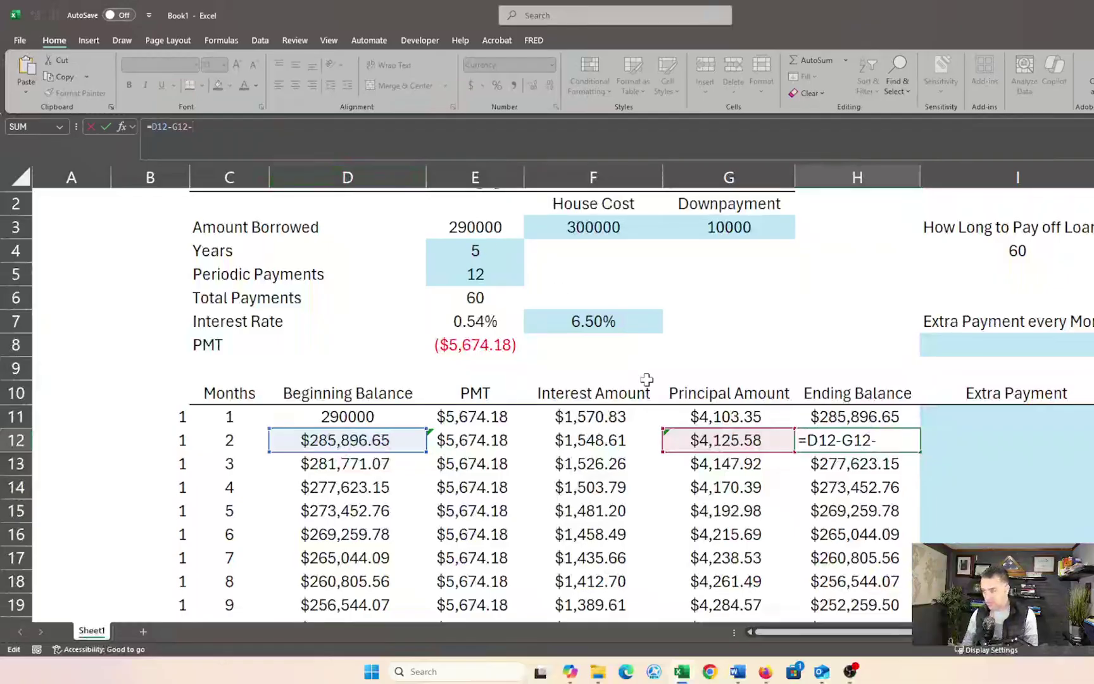
left_click(981, 441)
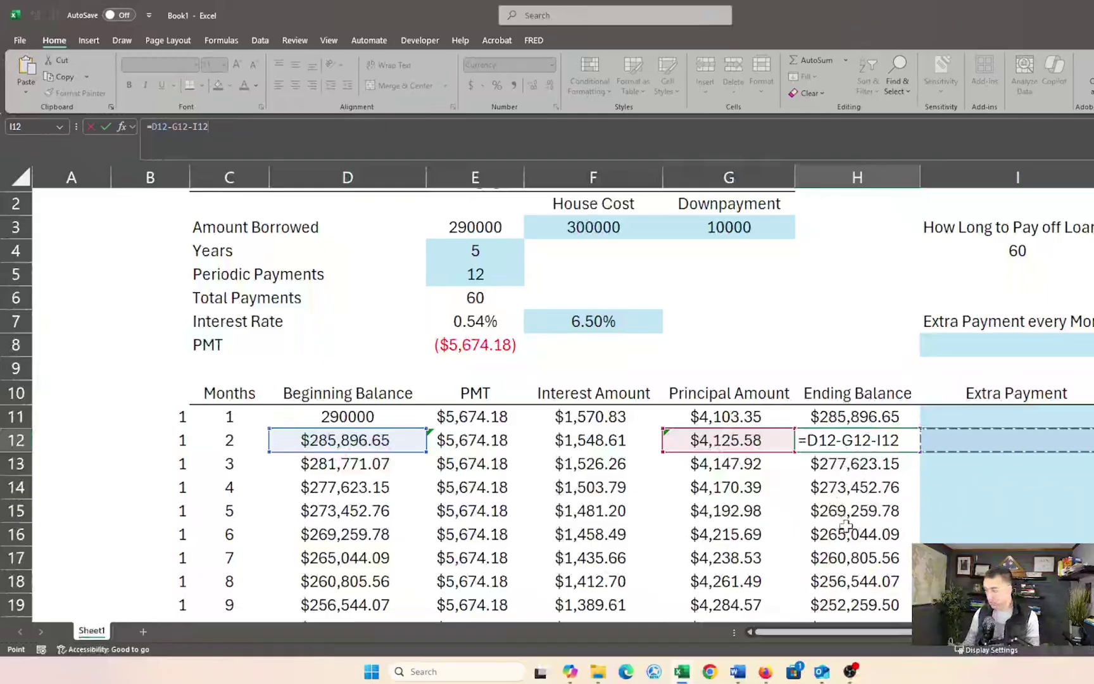
type("-")
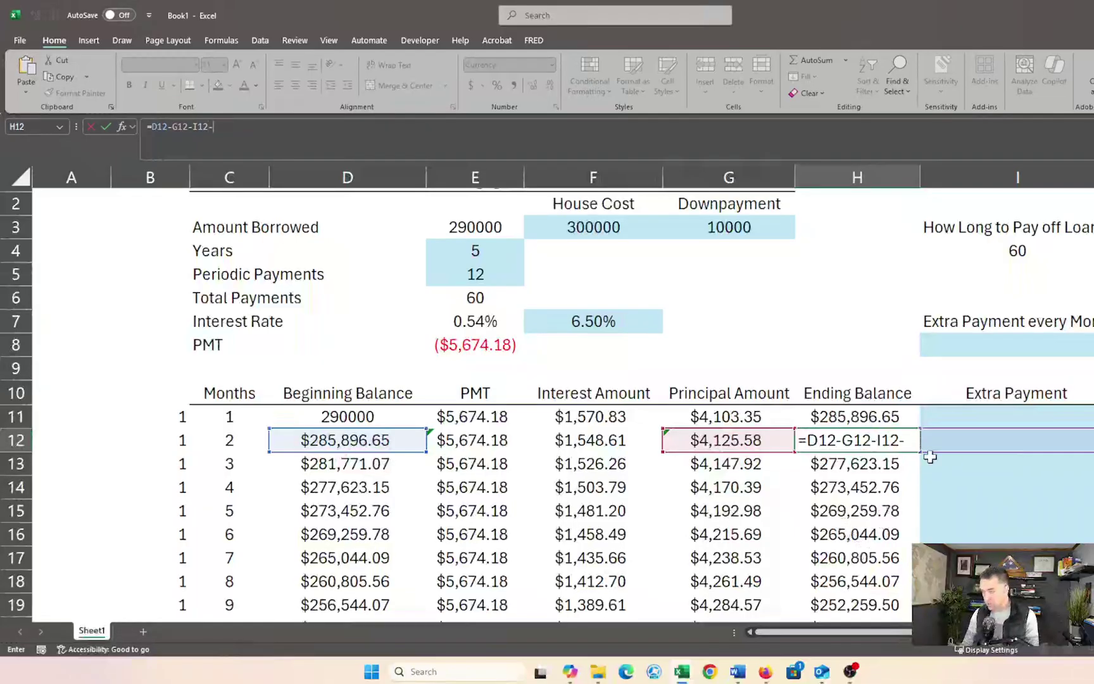
left_click(1045, 336)
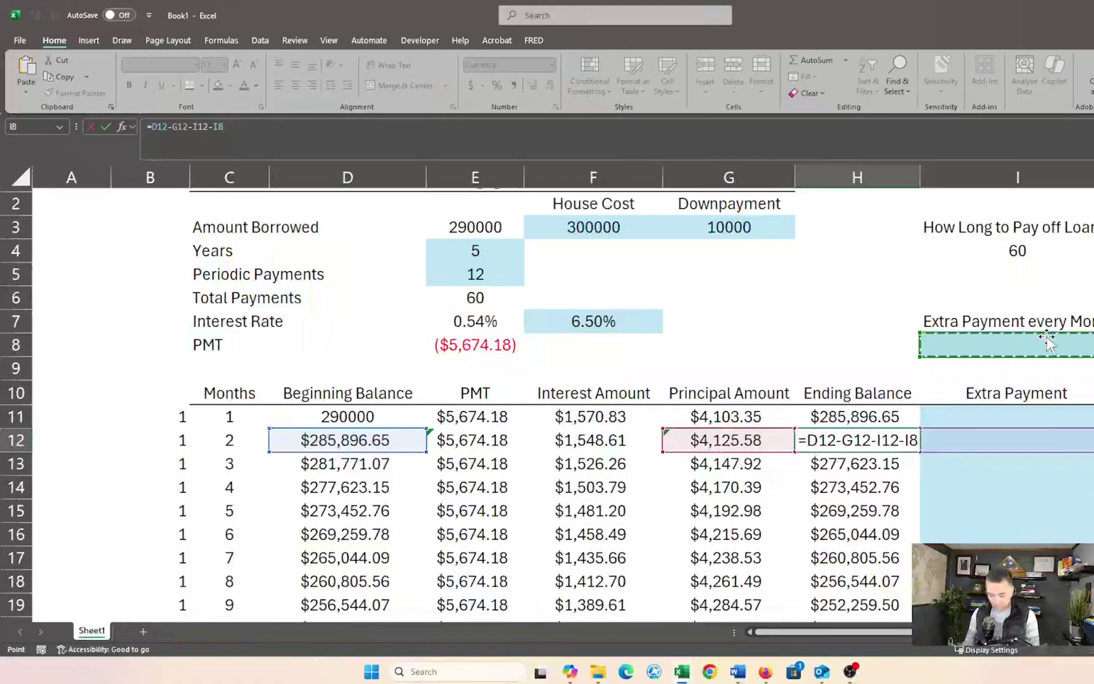
key("F4")
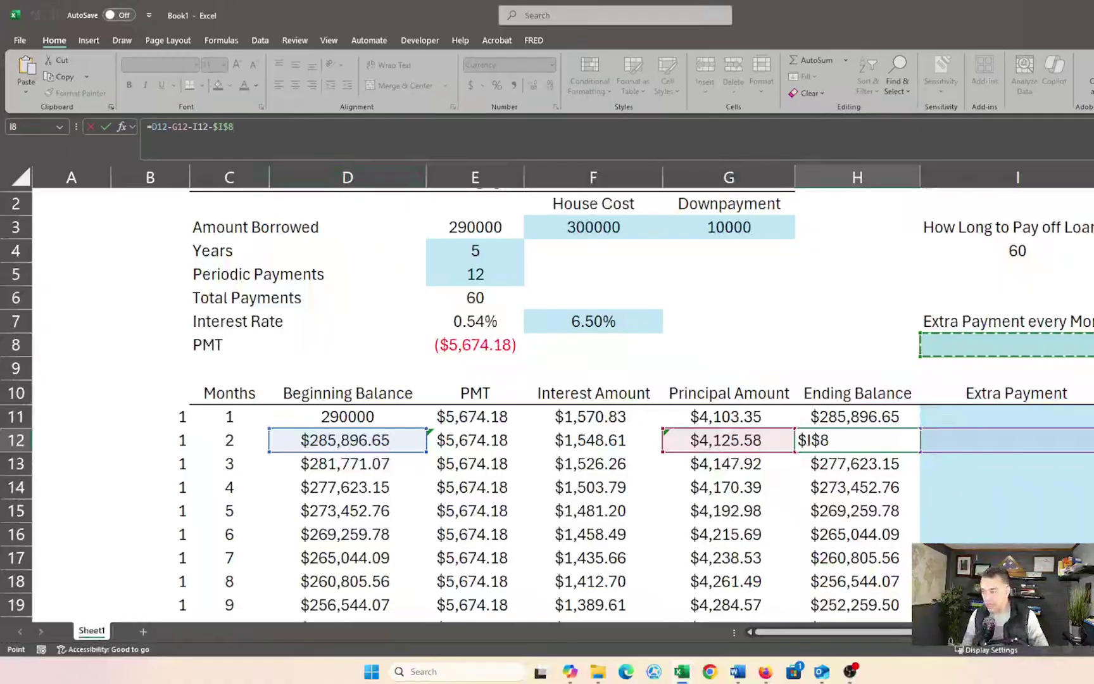
- Wrap the Ending Balance formula in H12 in an IF function: =IF(C12<=$E$6,D12-G12-I12-$I$8,"")
left_click(151, 127)
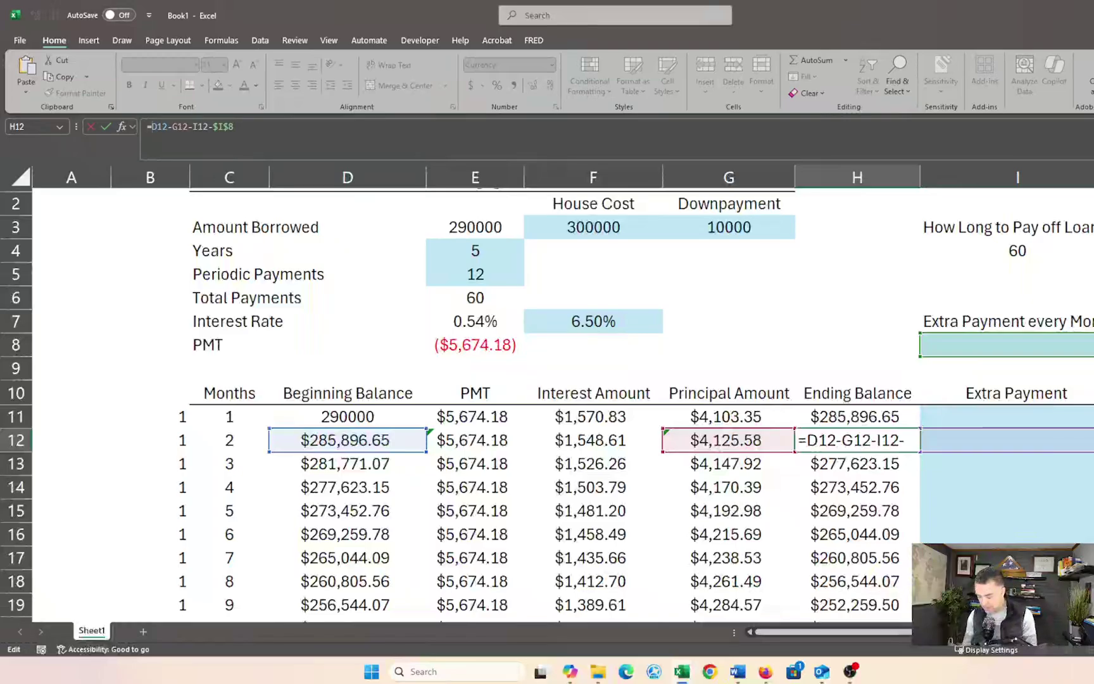
type("IF(")
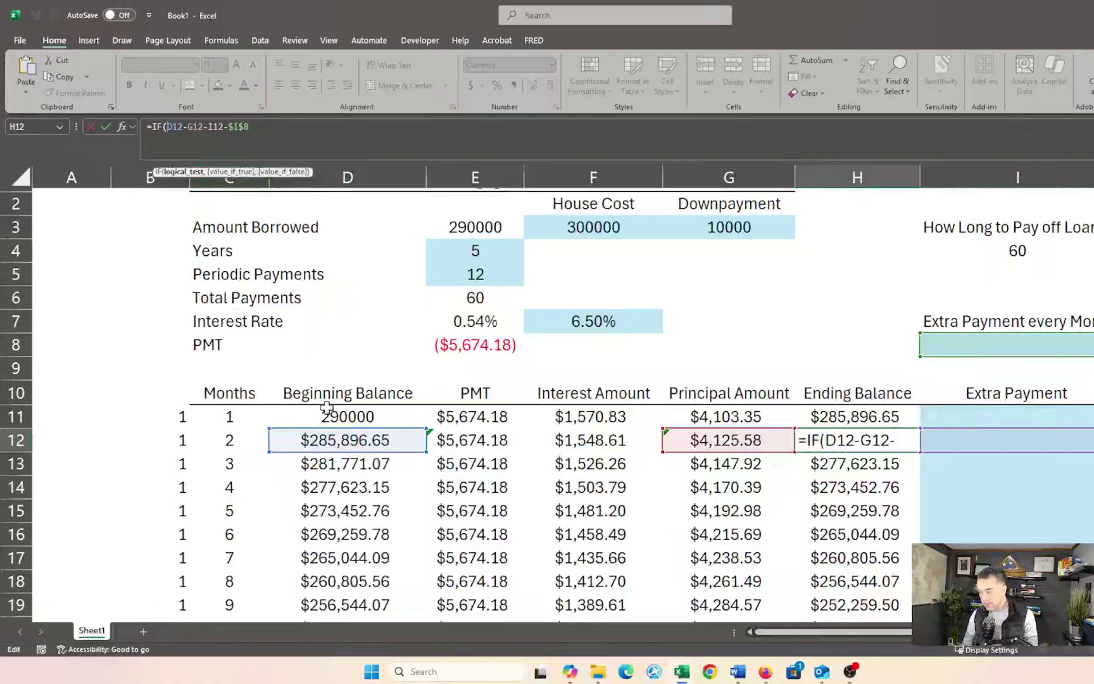
left_click(226, 441)
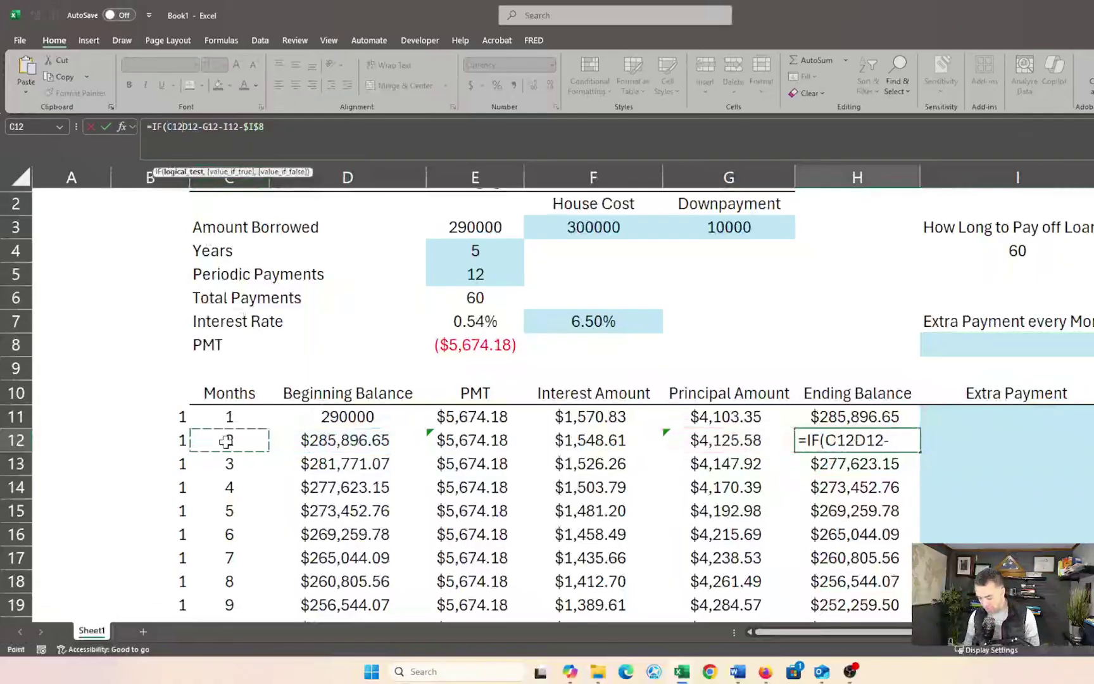
type("<")
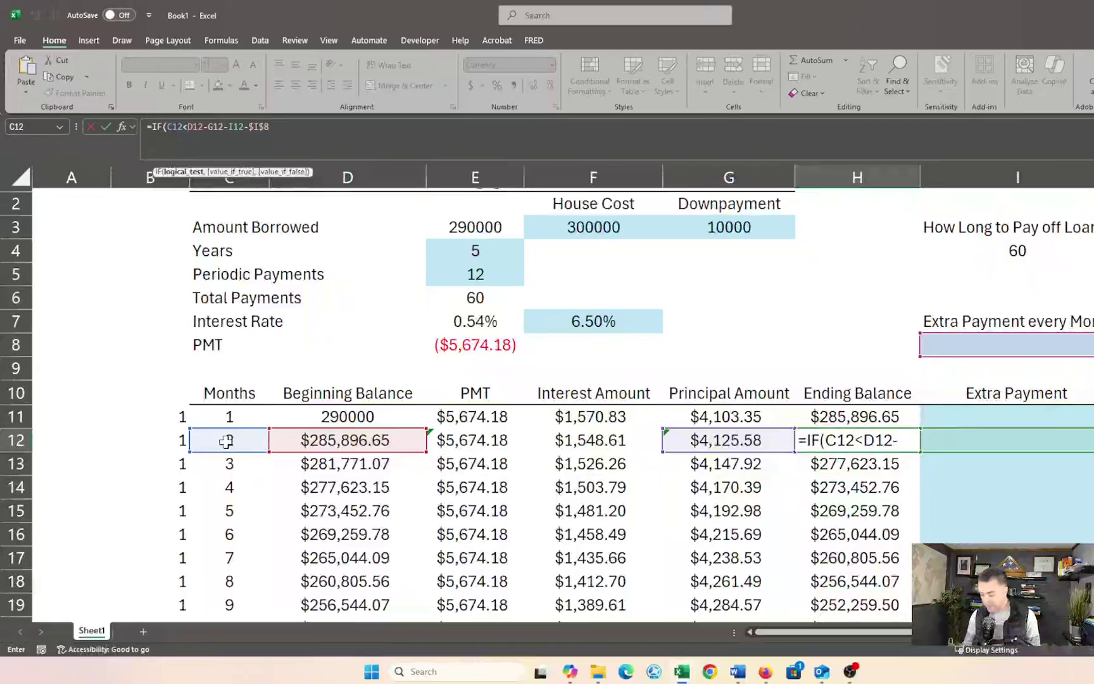
type("=")
left_click(471, 295)
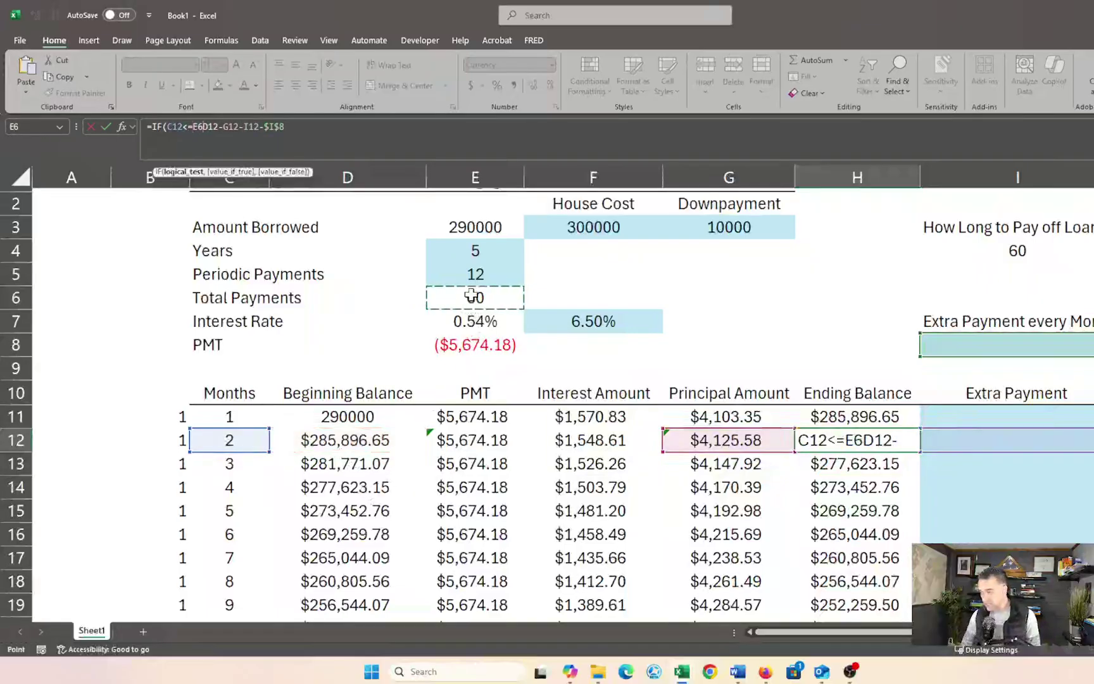
key("F4")
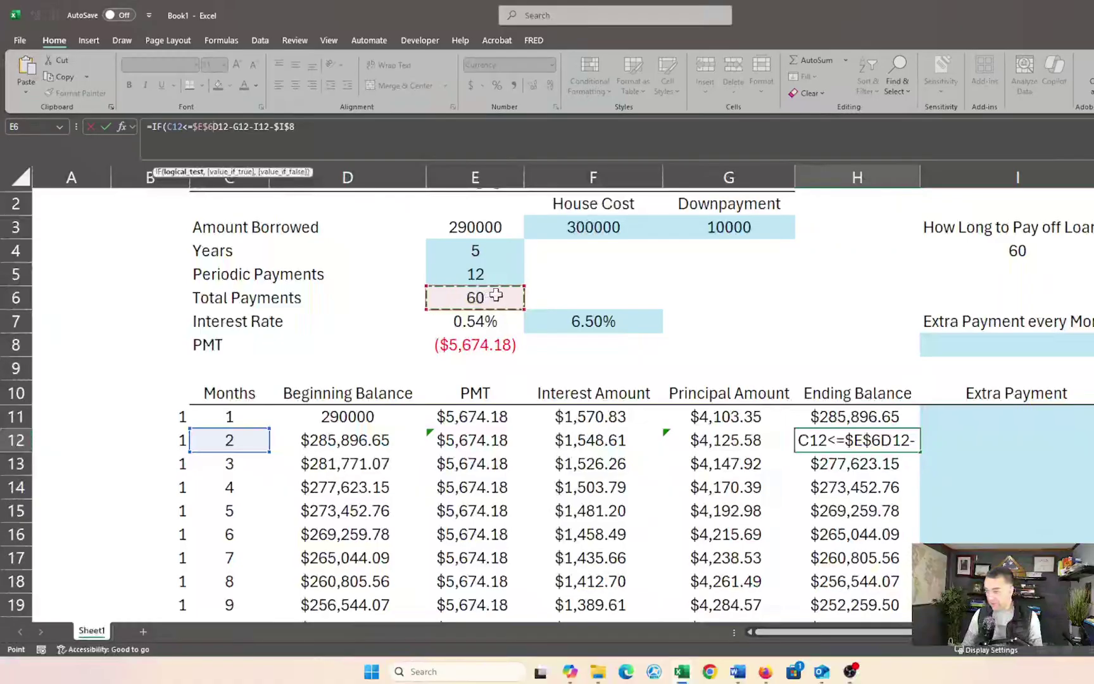
type(",")
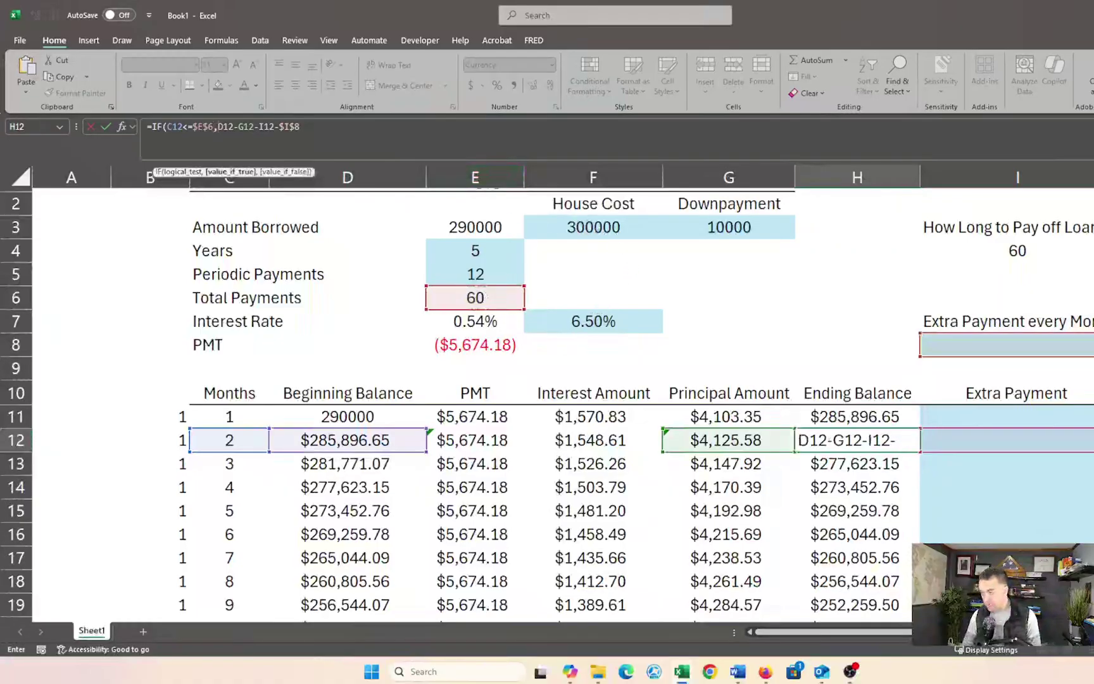
key("F2")
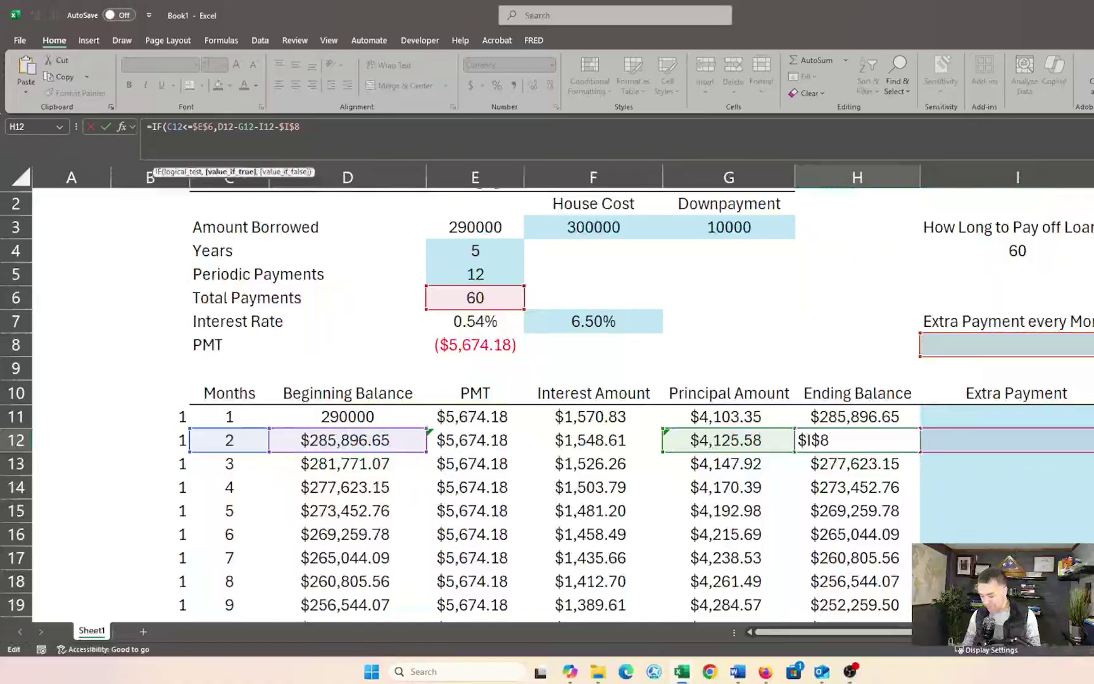
type(",\"\")")
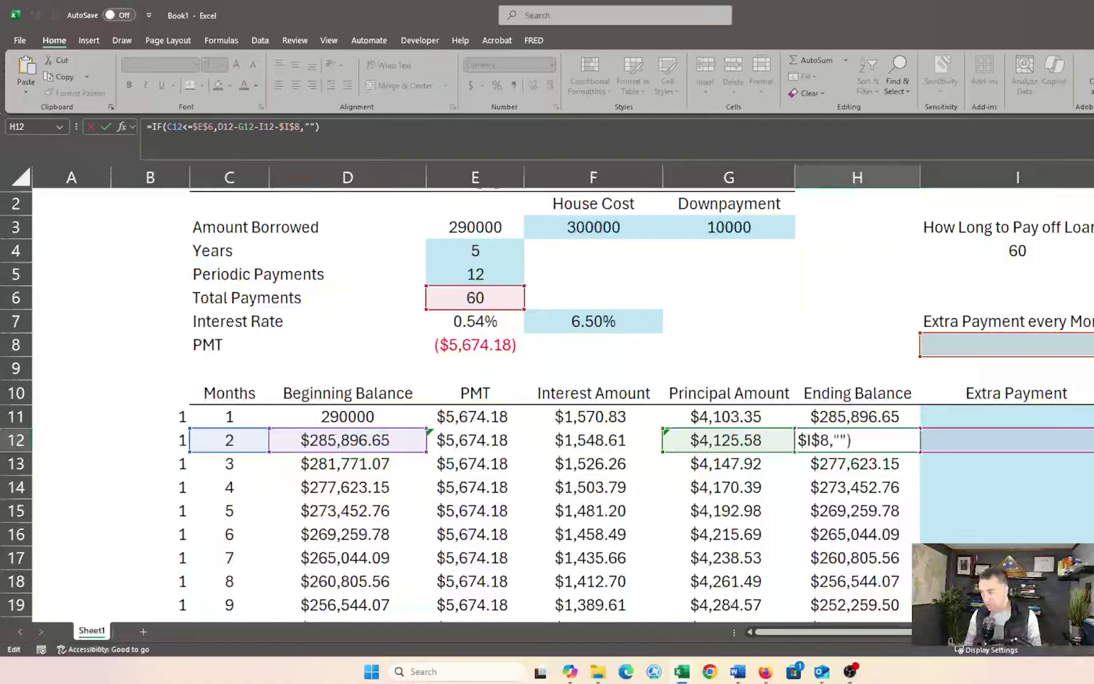
key("Return")
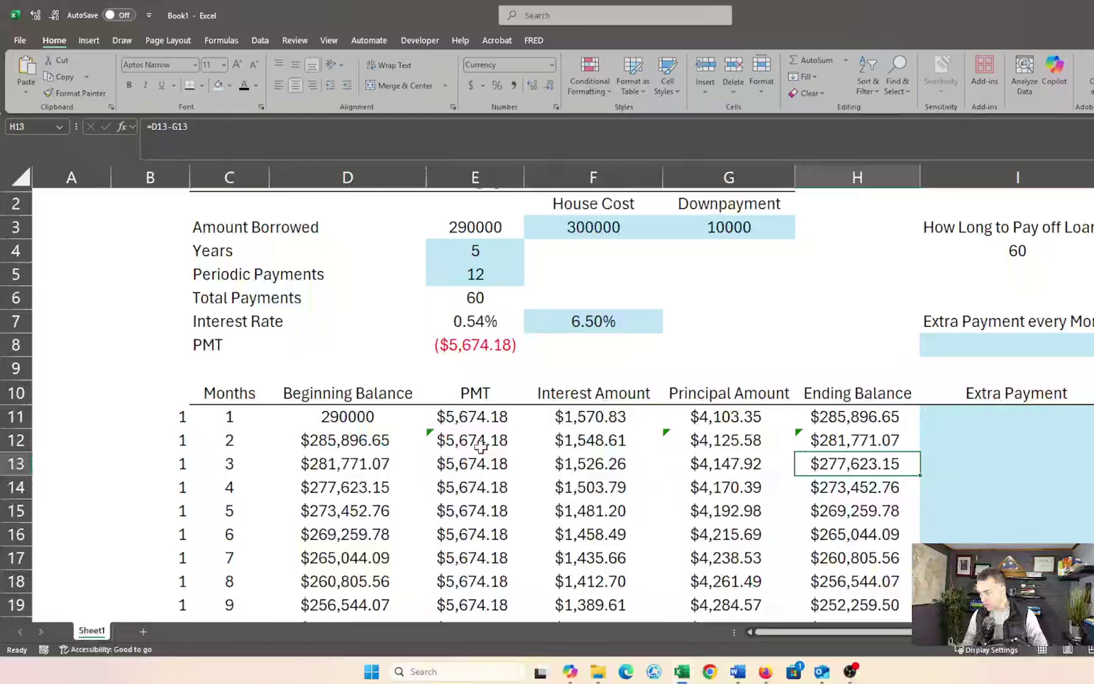
- Make the total payments reference absolute in the Interest Amount formula in F12, giving =IF(C12<=$E$6,$E$7*D12,"")
left_click(569, 443)
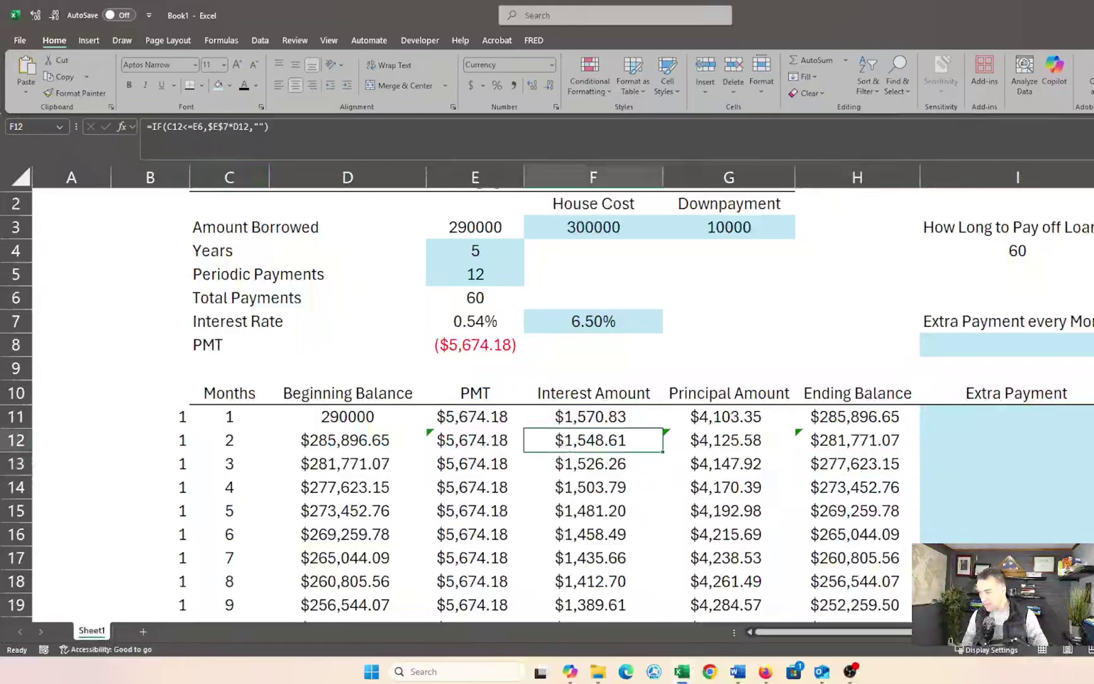
left_click(204, 126)
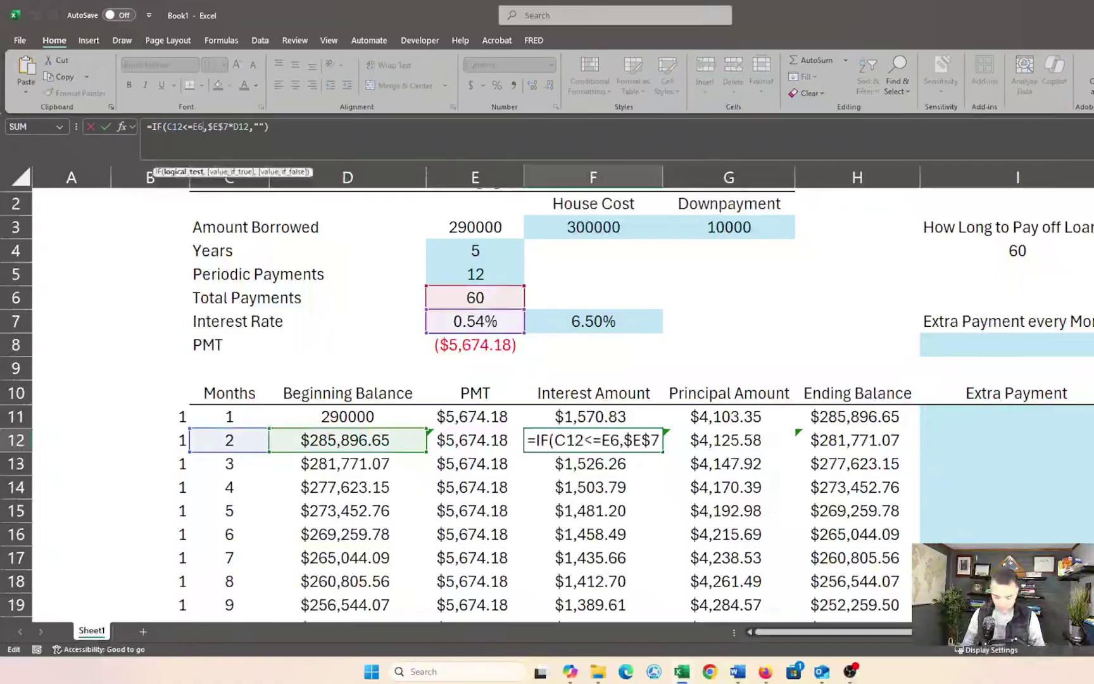
key("F4")
key("Return")
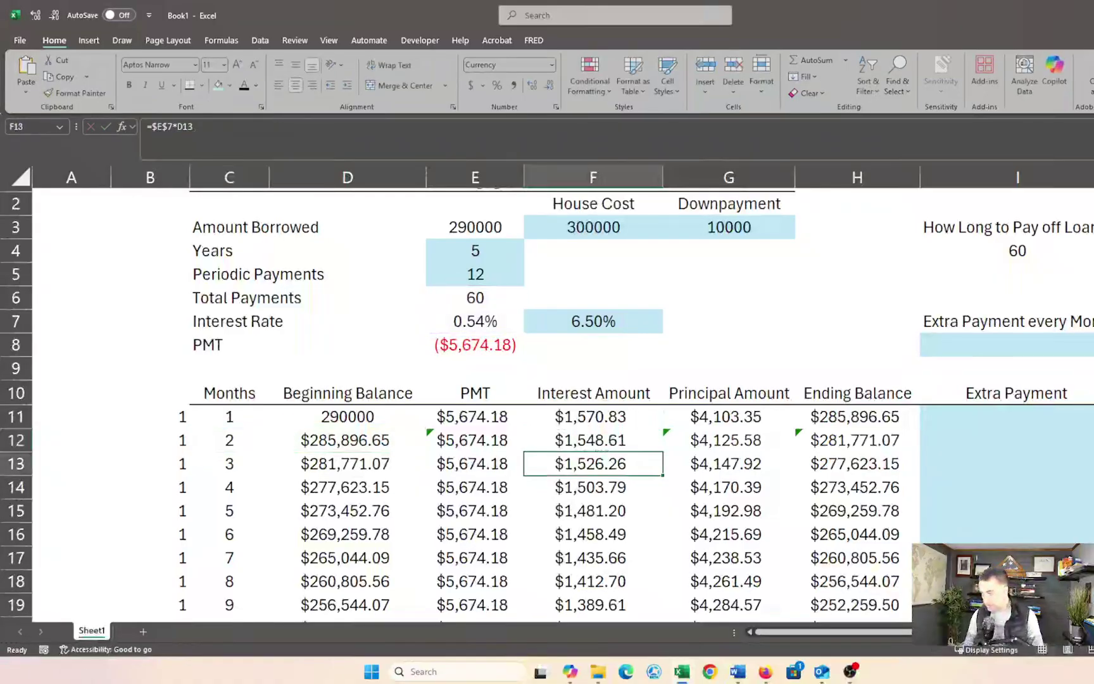
- Make the total payments reference absolute in the PMT formula in E12, giving =IF(C12<=$E$6,-$E$8,"")
left_click(479, 442)
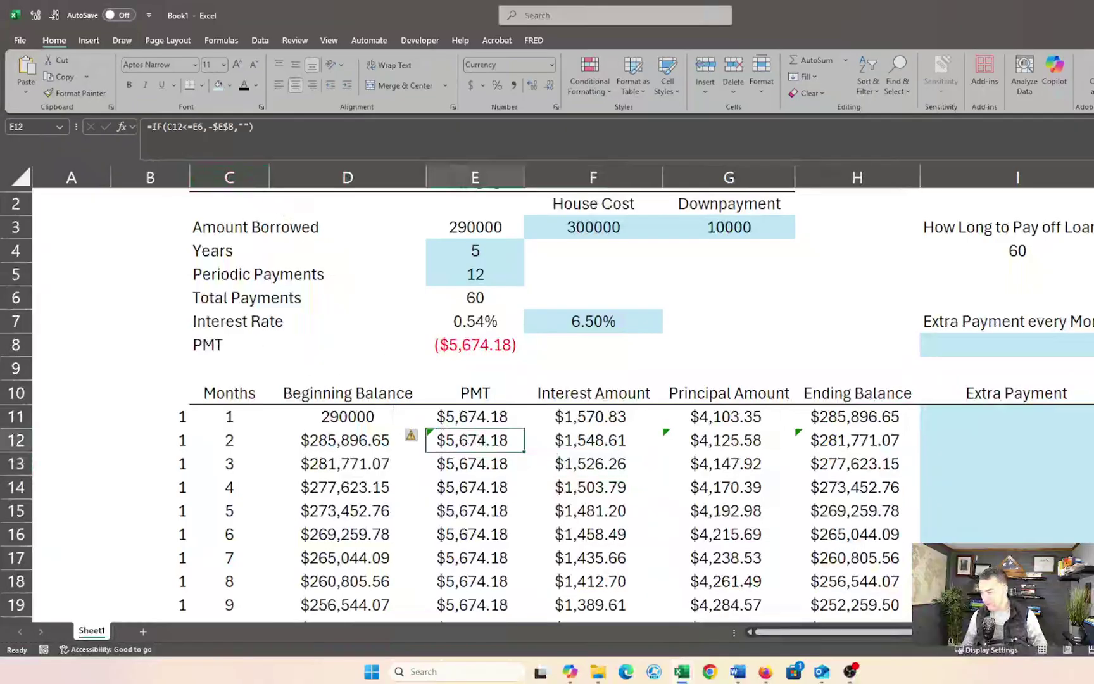
key("F2")
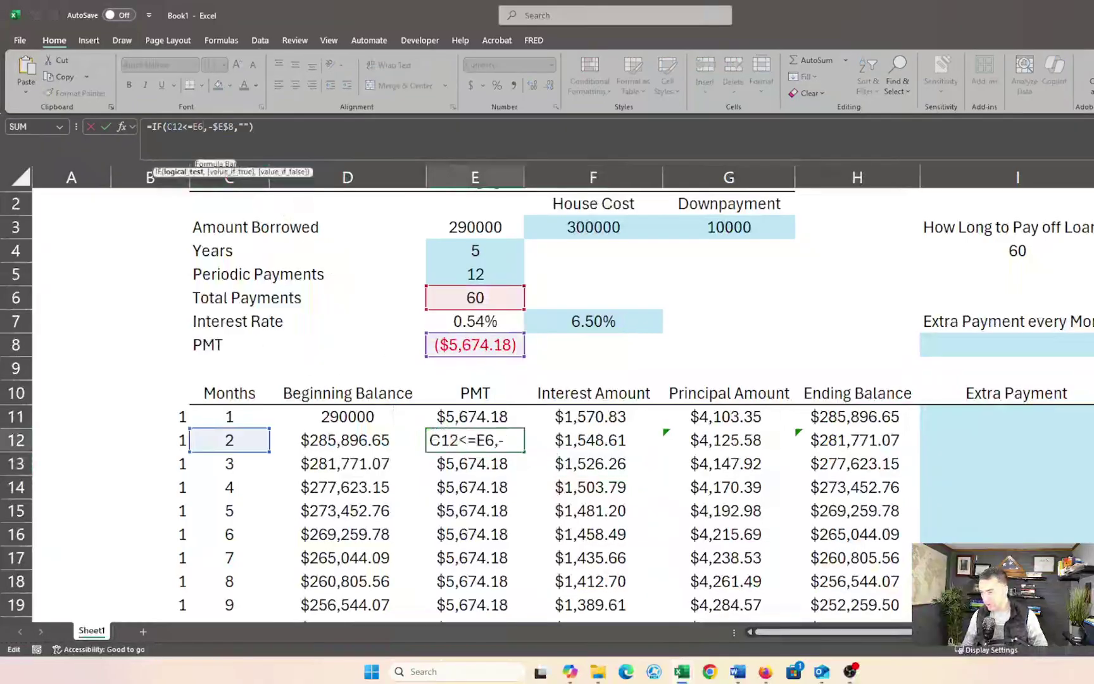
key("F4")
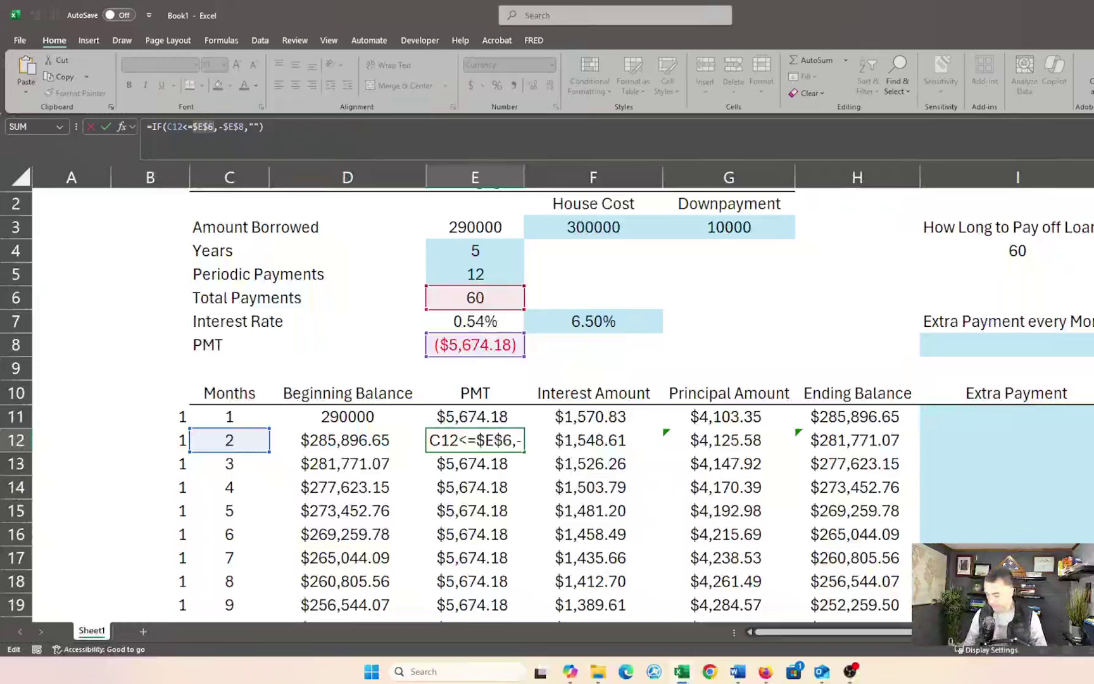
key("Return")
- Make the total payments reference absolute in the Beginning Balance formula in D12, giving =IF(C12<=$E$6,H11,"")
left_click(332, 441)
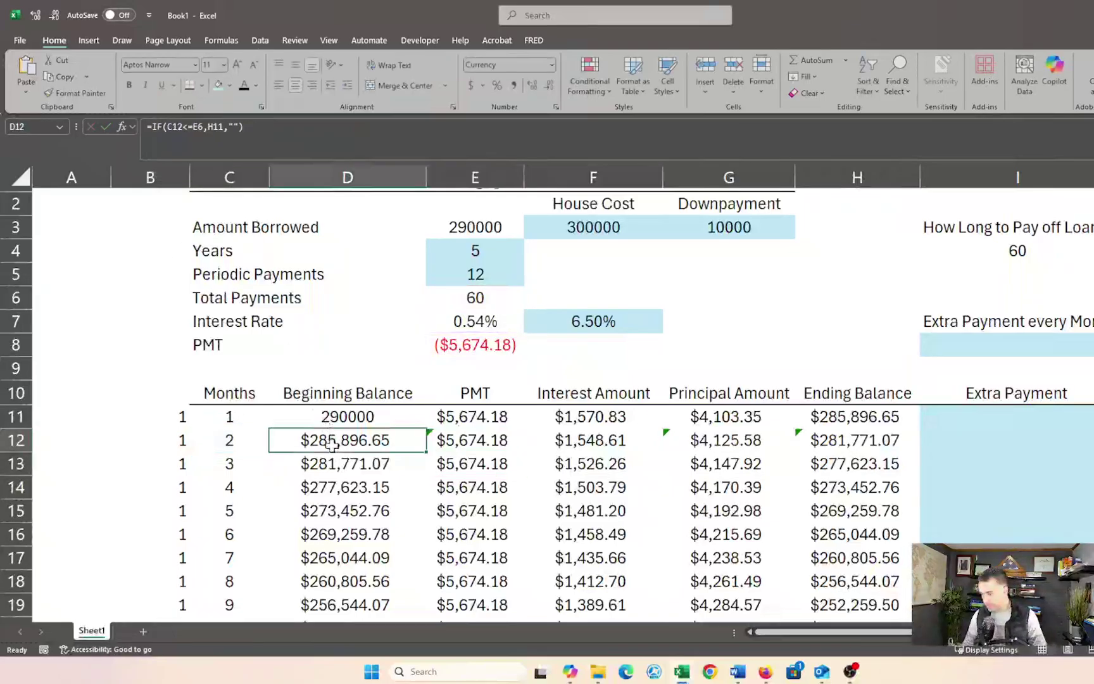
left_click(203, 127)
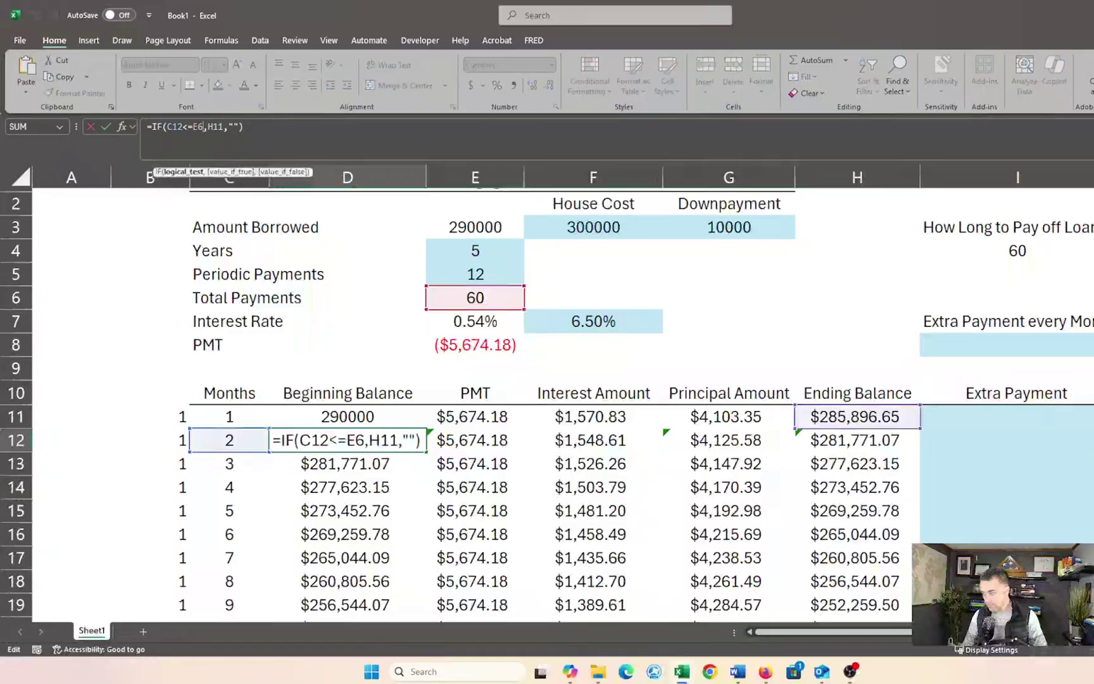
key("F4")
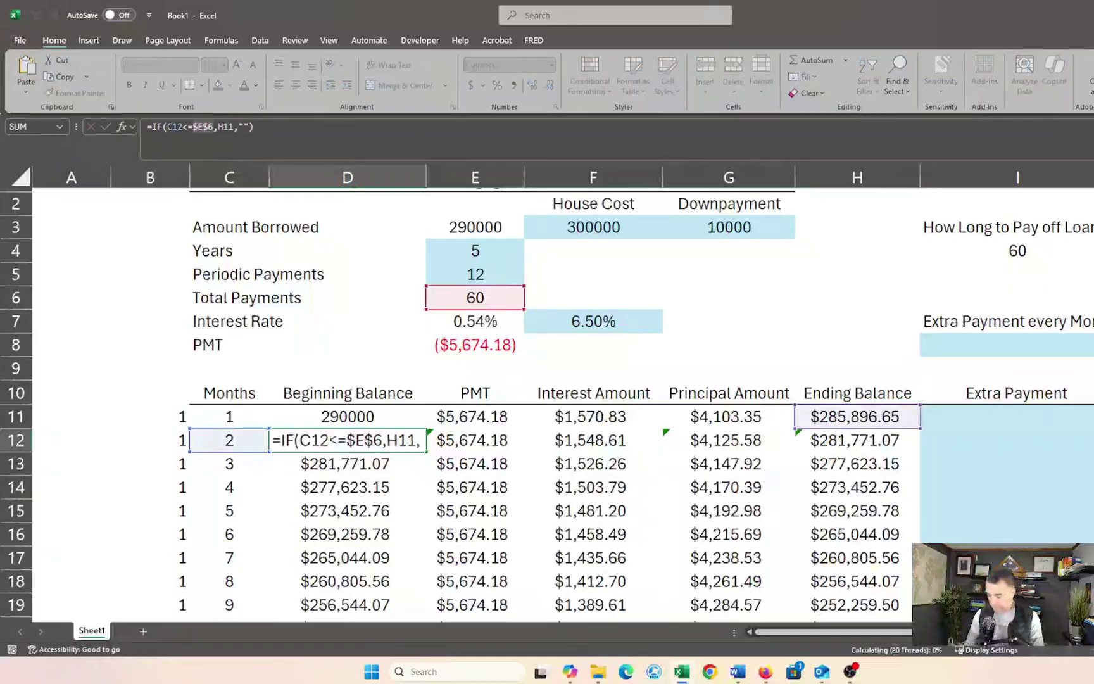
key("Return")
- Fill the formulas in D12:H12 down through row 801 and check the last payment rows of the schedule
left_click_drag(345, 442, 842, 443)
key("ctrl+shift+Down")
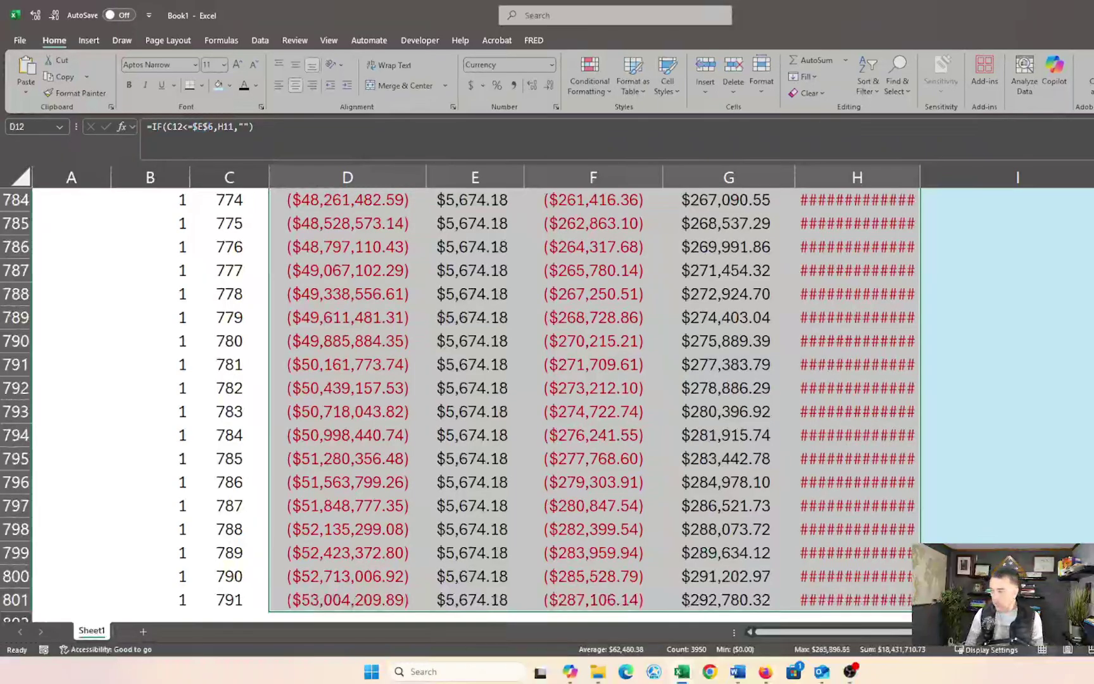
key("ctrl+d")
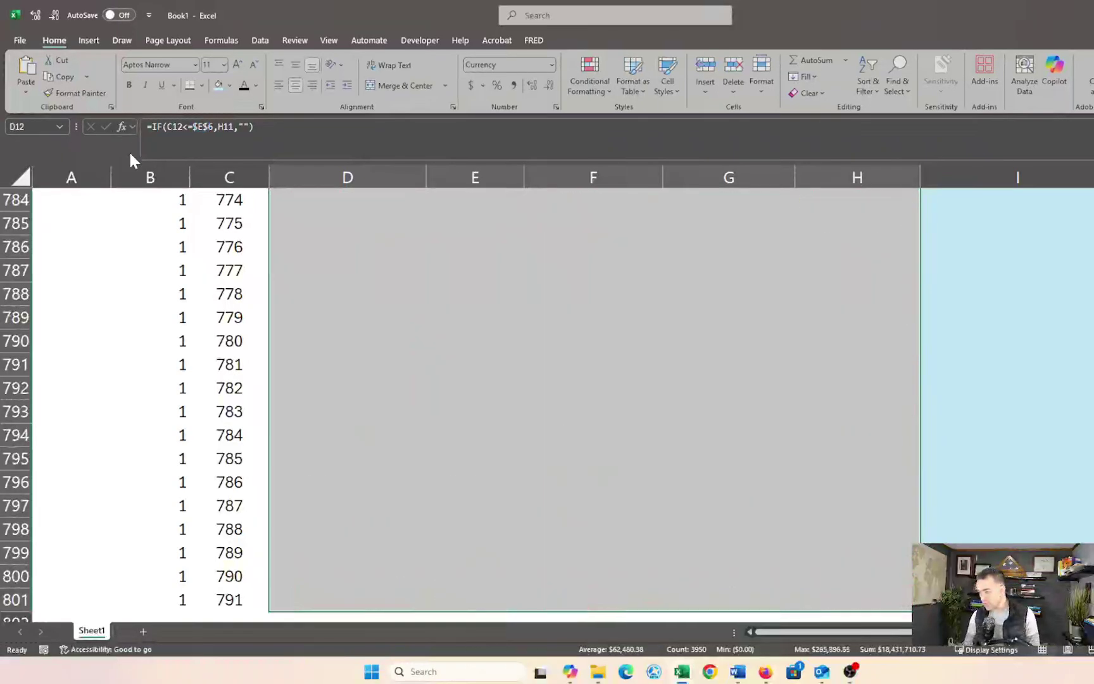
left_click(410, 325)
key("ctrl+Up")
scroll(412, 326, "down", 6)
scroll(411, 326, "down", 14)
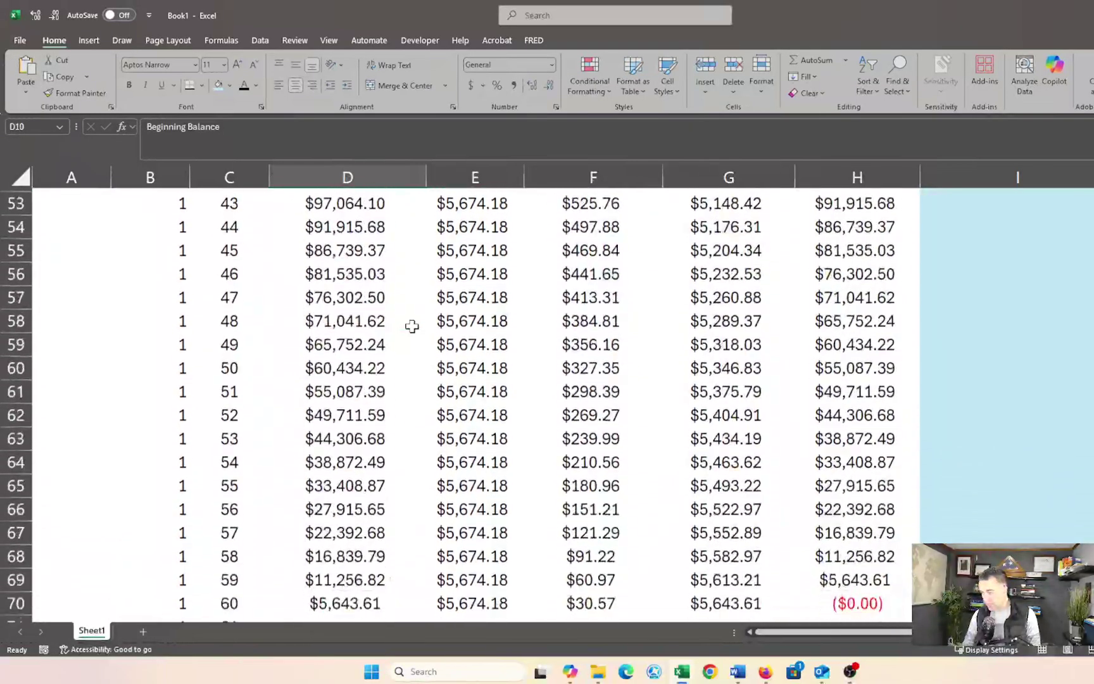
scroll(411, 326, "up", 3)
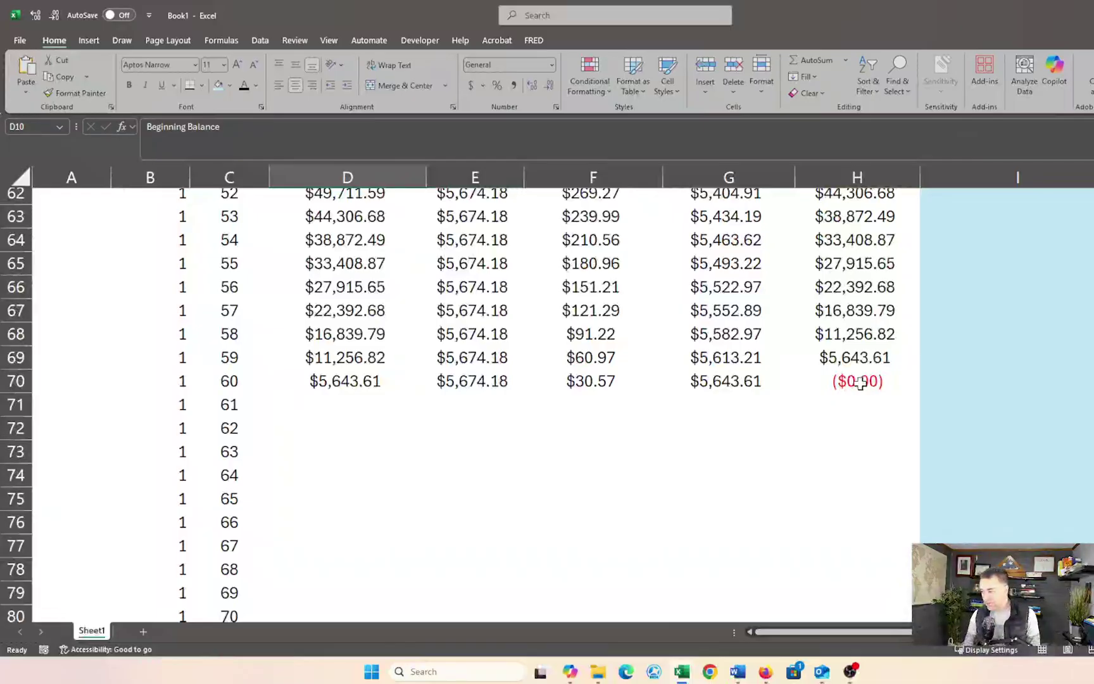
scroll(859, 383, "up", 14)
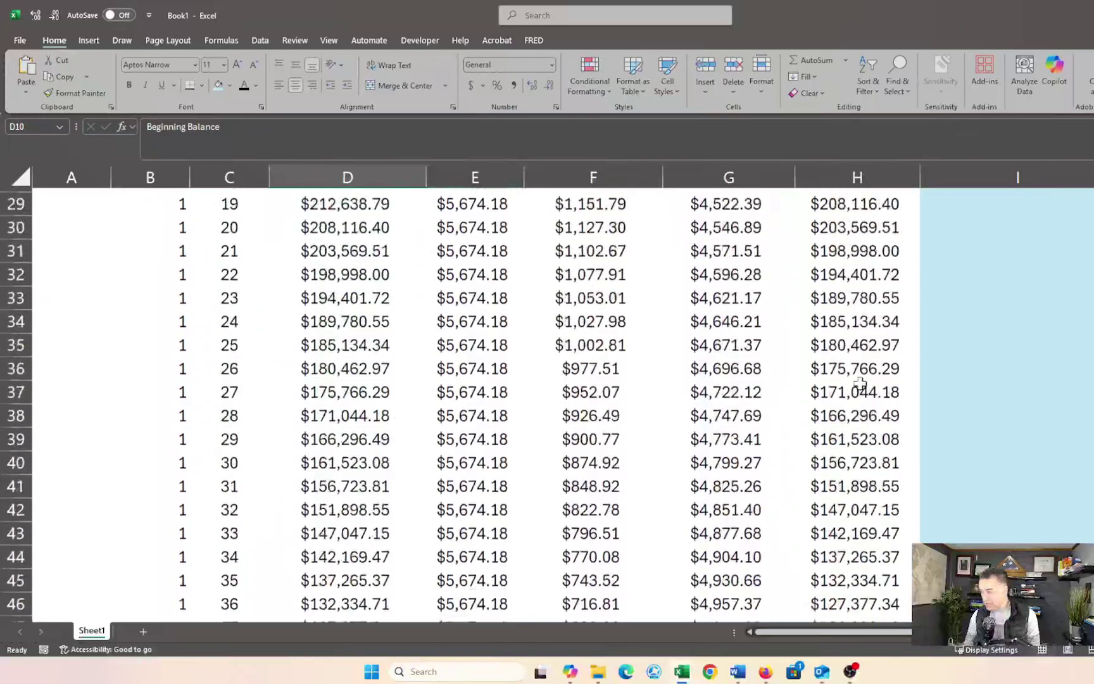
scroll(860, 383, "up", 6)
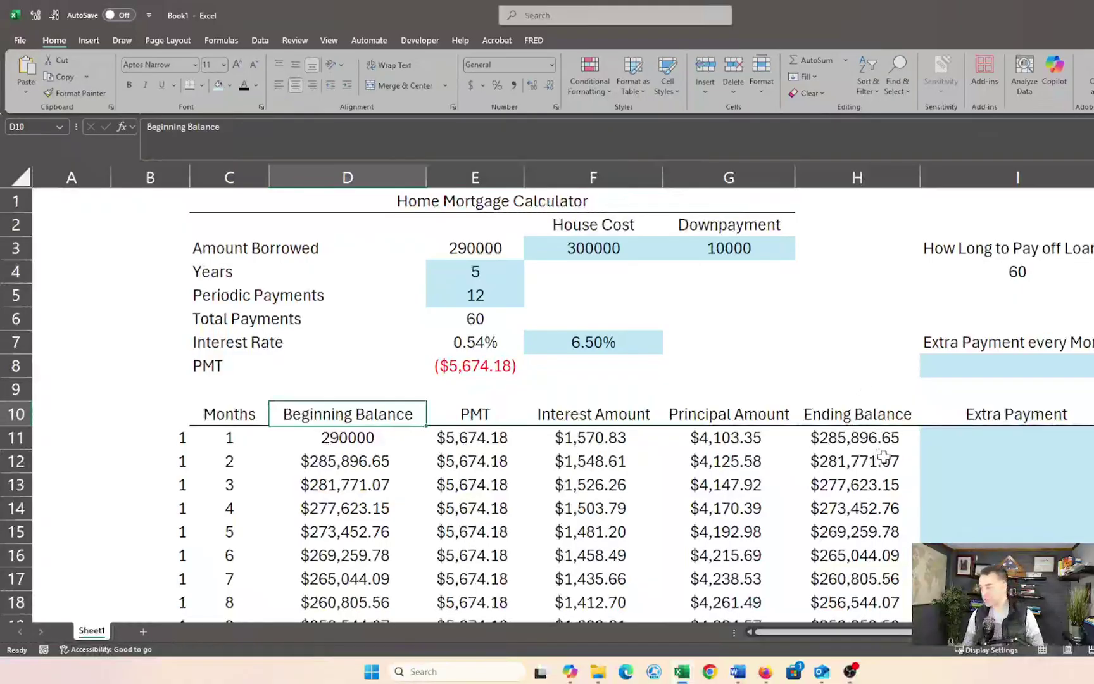
- Enter 100 as the extra payment every month in I8 and check the ending balances in the last payment rows
left_click(985, 365)
type("100")
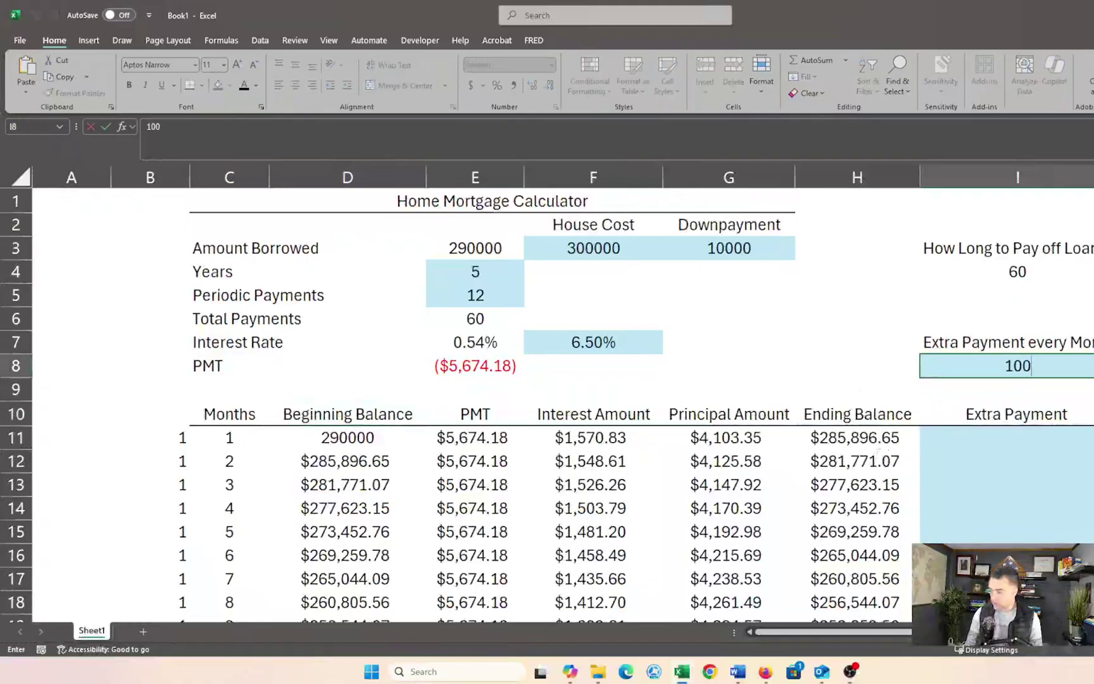
key("Return")
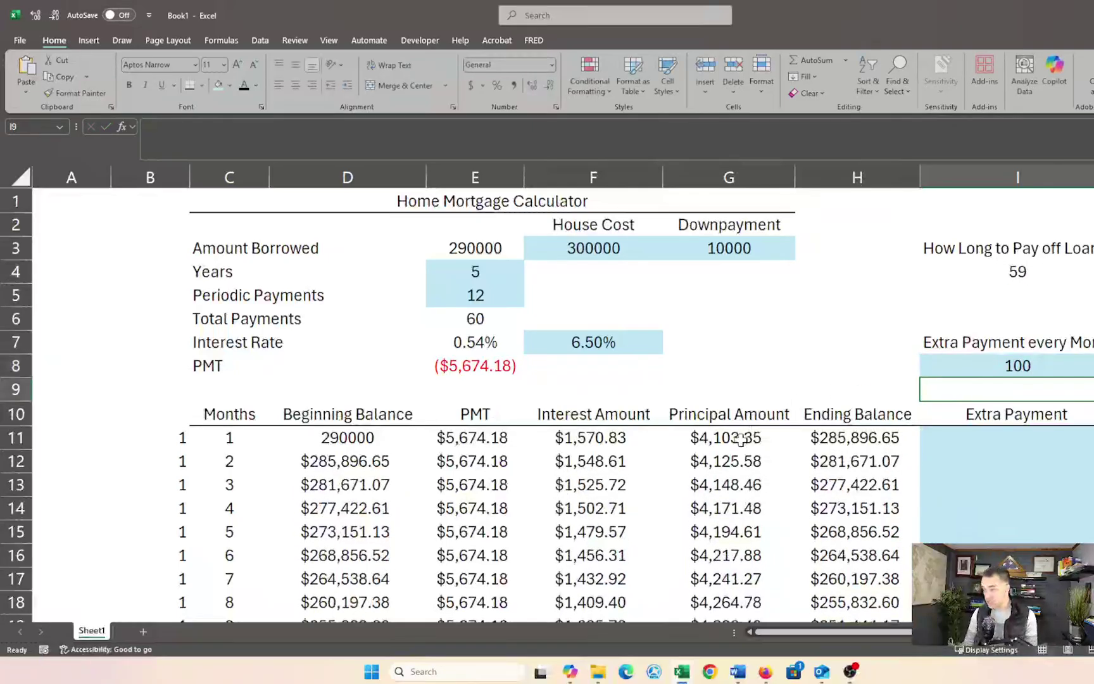
scroll(740, 438, "down", 2)
scroll(740, 438, "down", 9)
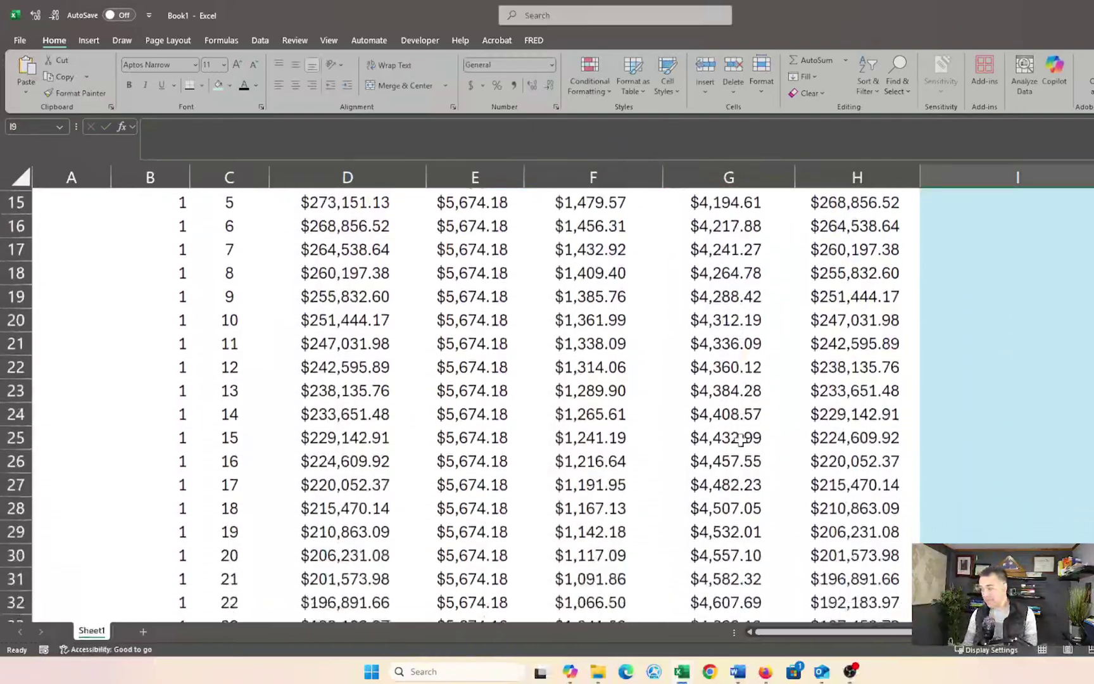
scroll(741, 438, "down", 10)
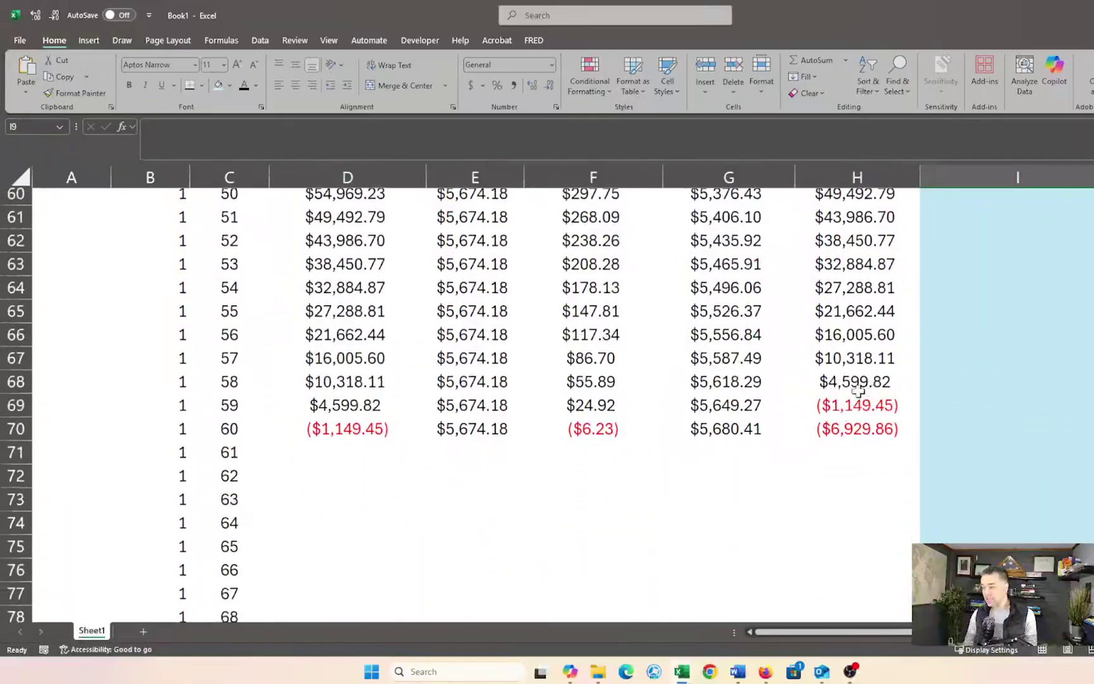
scroll(742, 408, "up", 20)
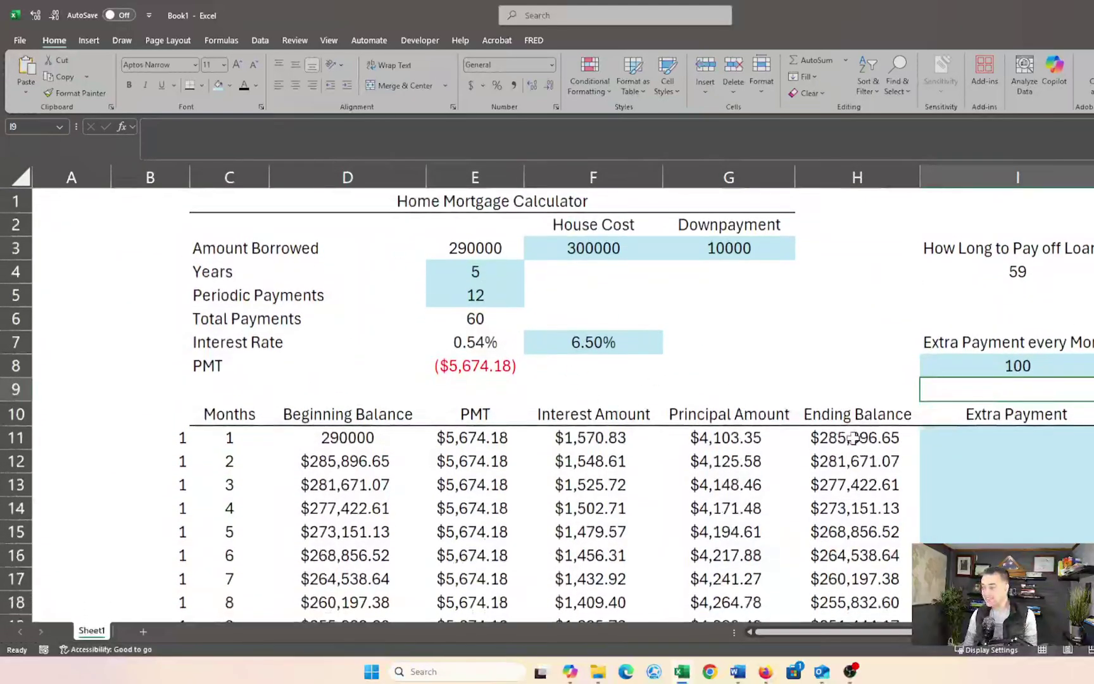
scroll(475, 325, "down", 19)
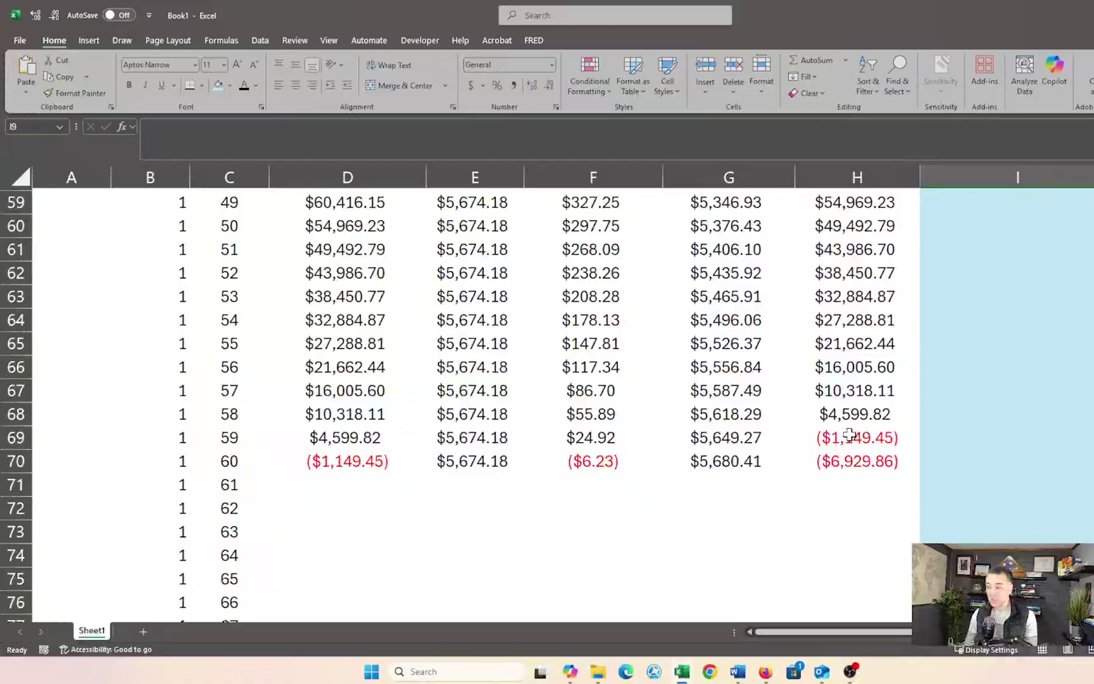
scroll(849, 434, "up", 20)
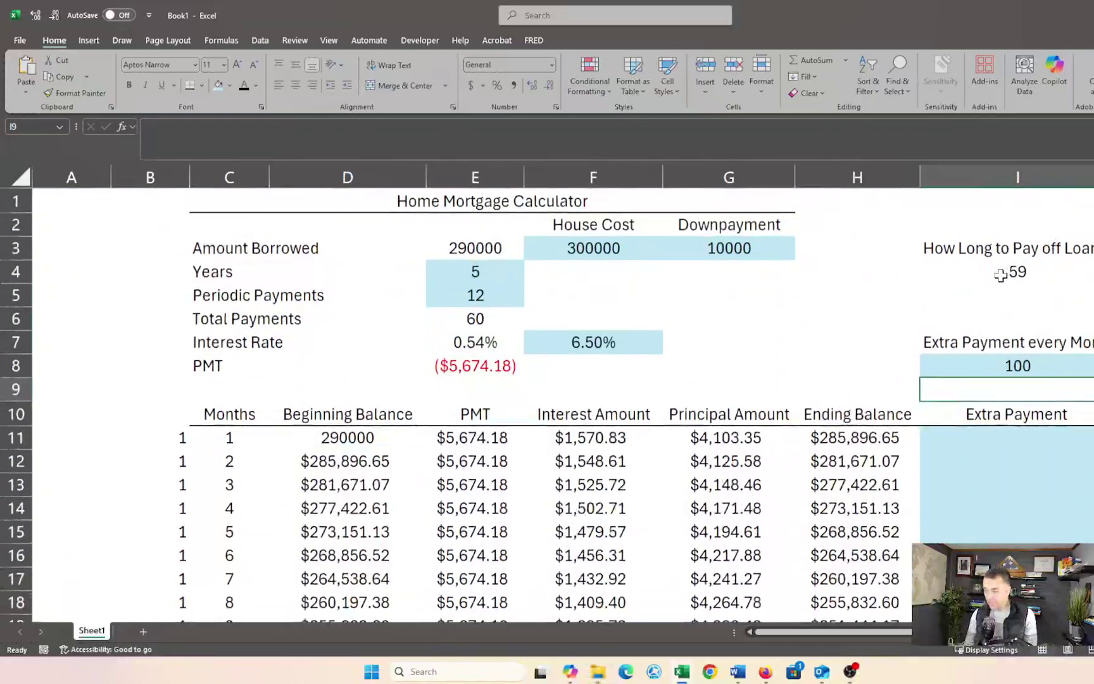
- Clear the SUMIF formula from I4 under the How Long to Pay off Loan heading
left_click(1000, 275)
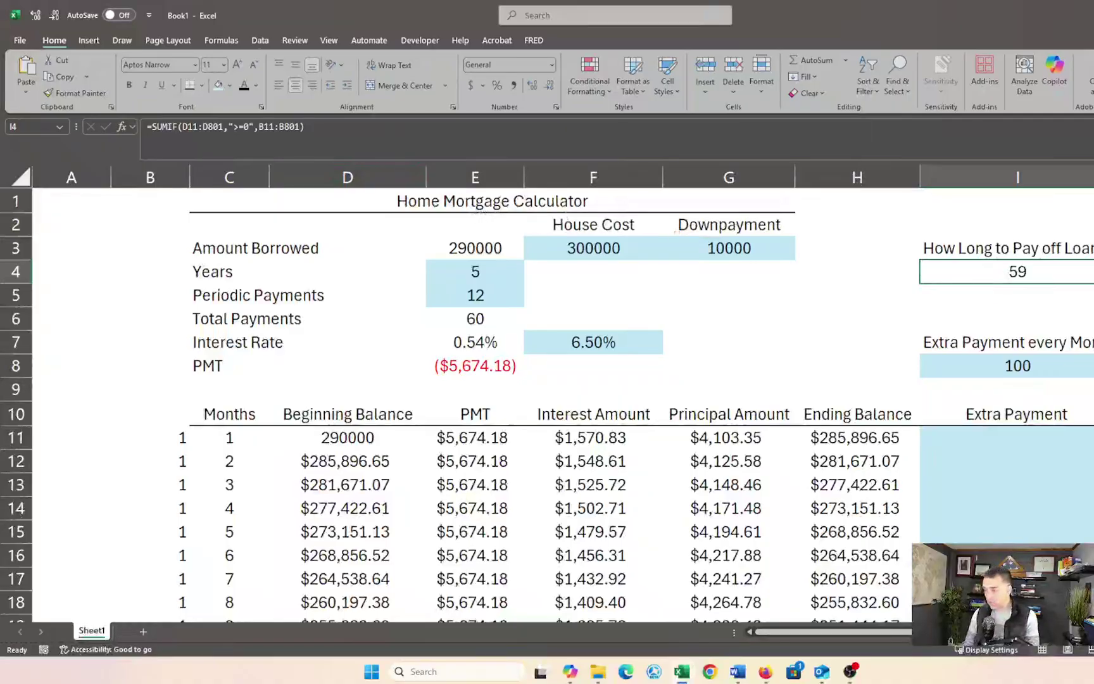
left_click(355, 132)
key("Escape")
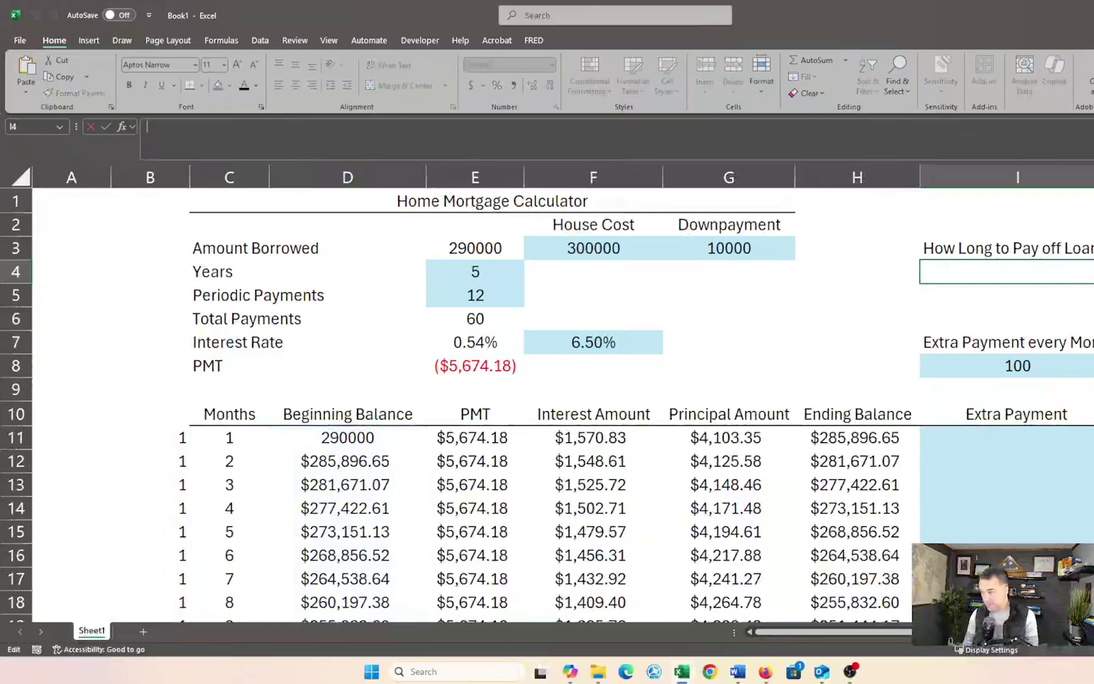
left_click(886, 321)
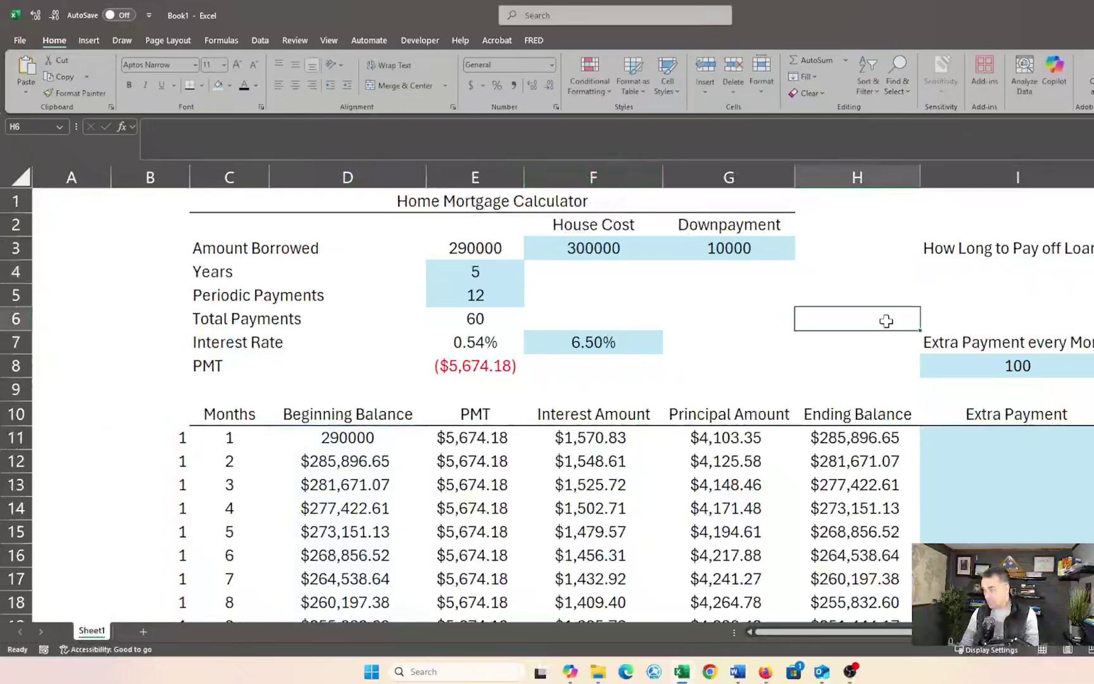
left_click(994, 266)
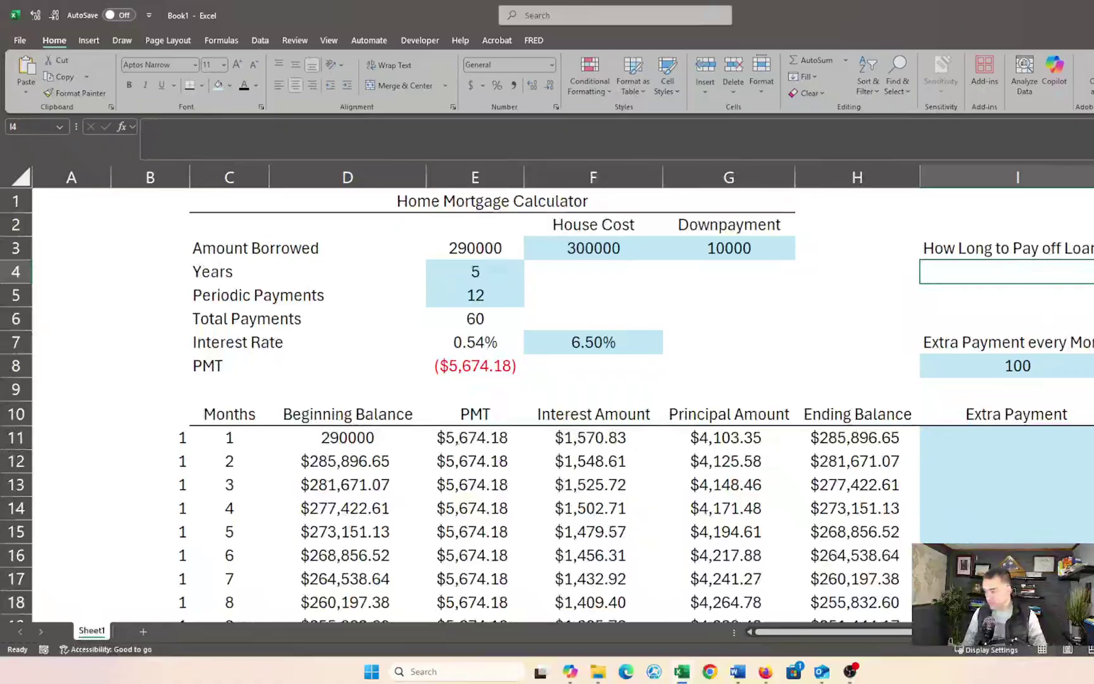
- Enter extra payments of 1000 for month 6 in I16 and 50 for month 14 in I24
left_click(1011, 549)
type("10")
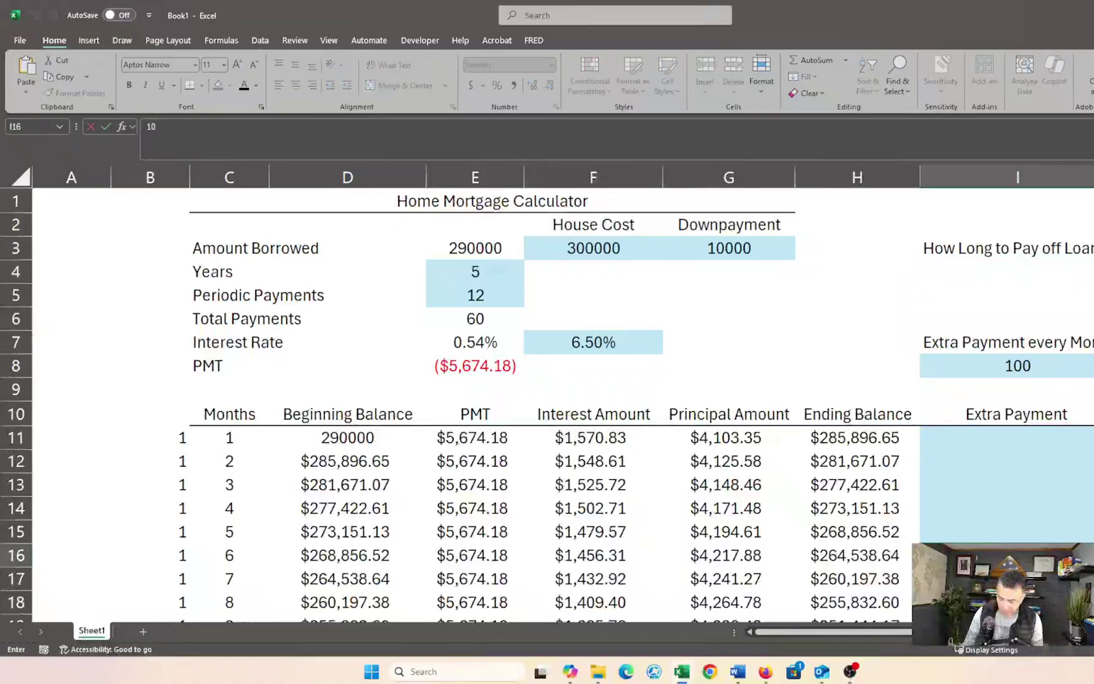
type("00")
key("Return")
scroll(1011, 543, "down", 2)
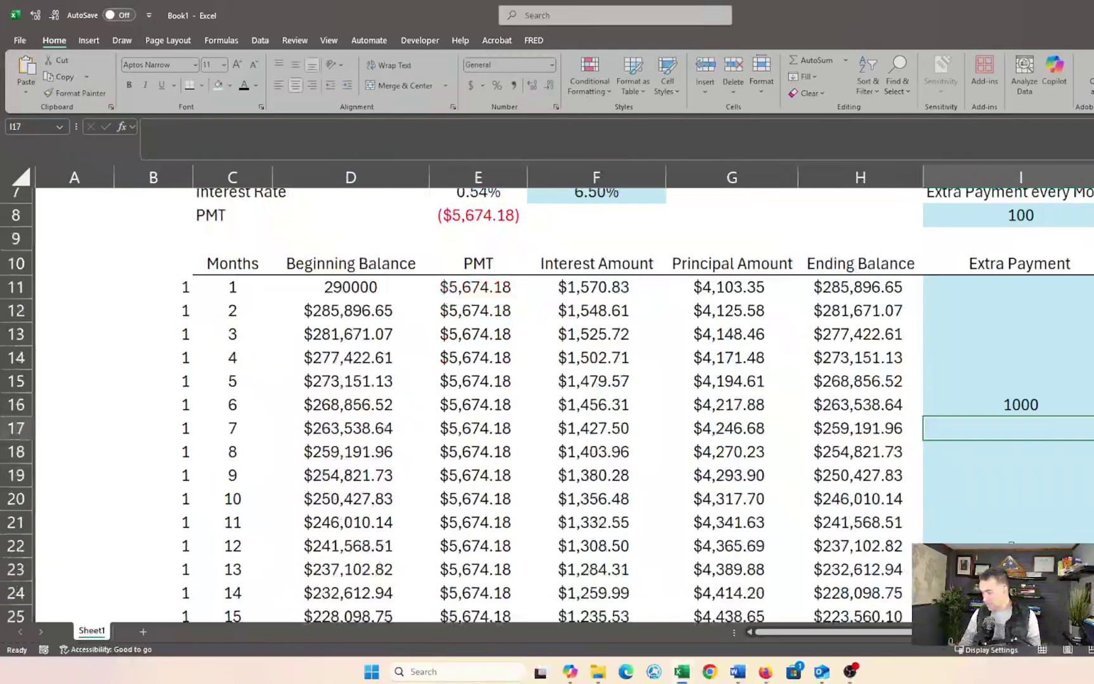
scroll(1011, 543, "down", 1)
left_click(1011, 539)
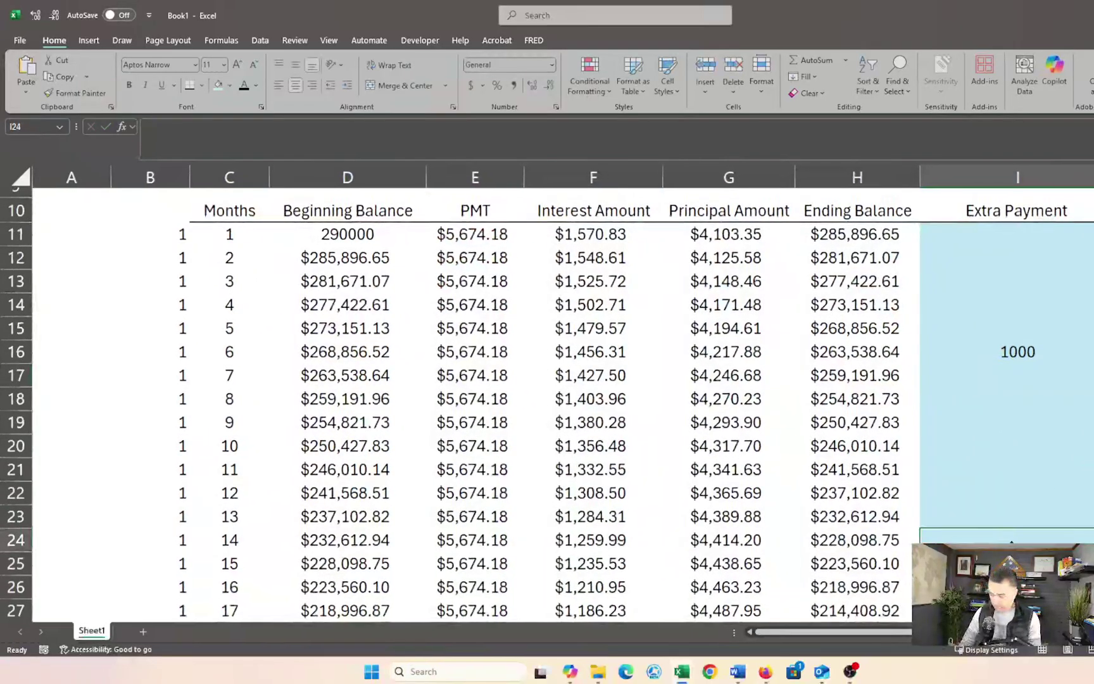
type("4")
key("BackSpace")
type("50")
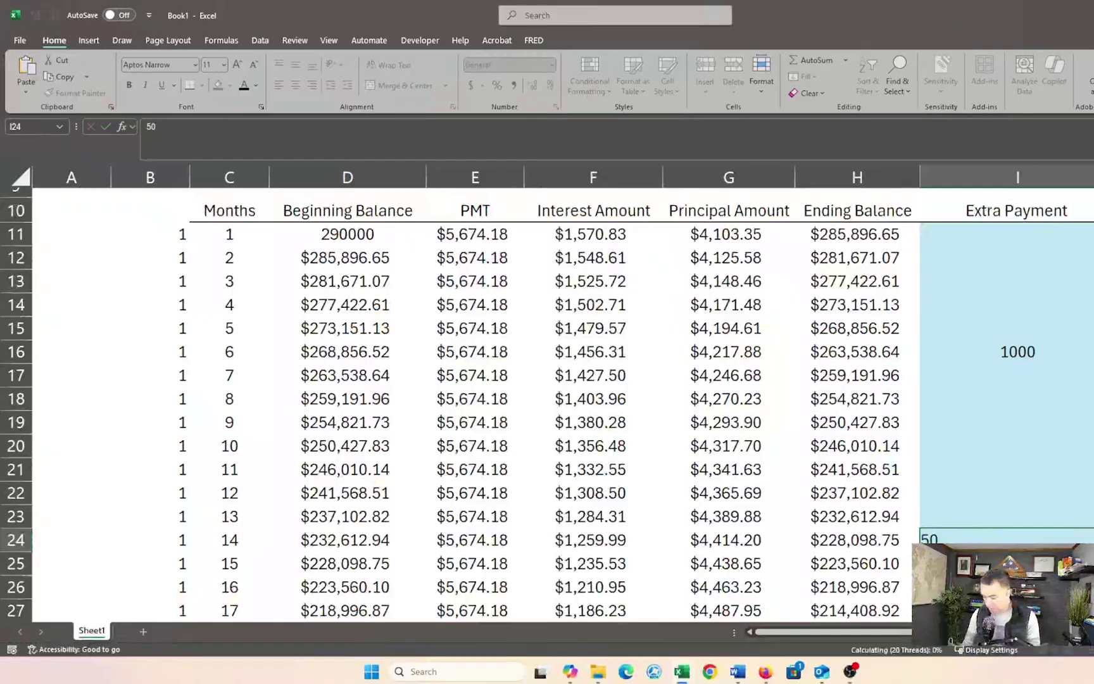
key("Return")
scroll(1011, 542, "up", 1)
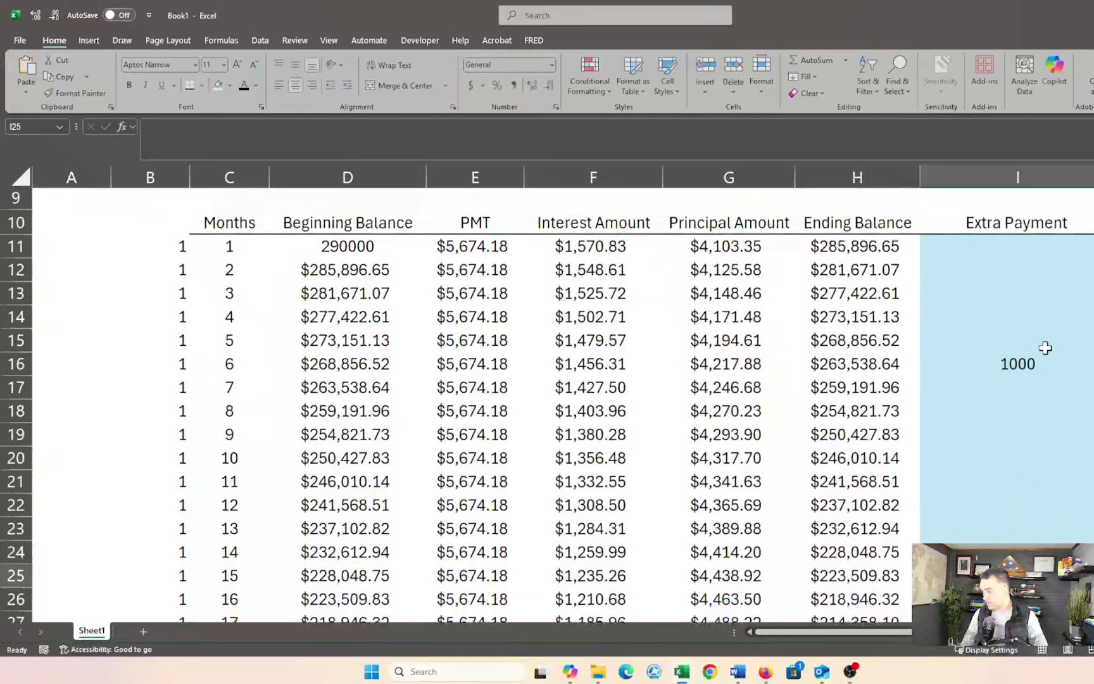
- Clear the test amounts in I16:I24 of the Extra Payment column and the monthly extra payment in I8
left_click_drag(1038, 363, 1026, 533)
key("Delete")
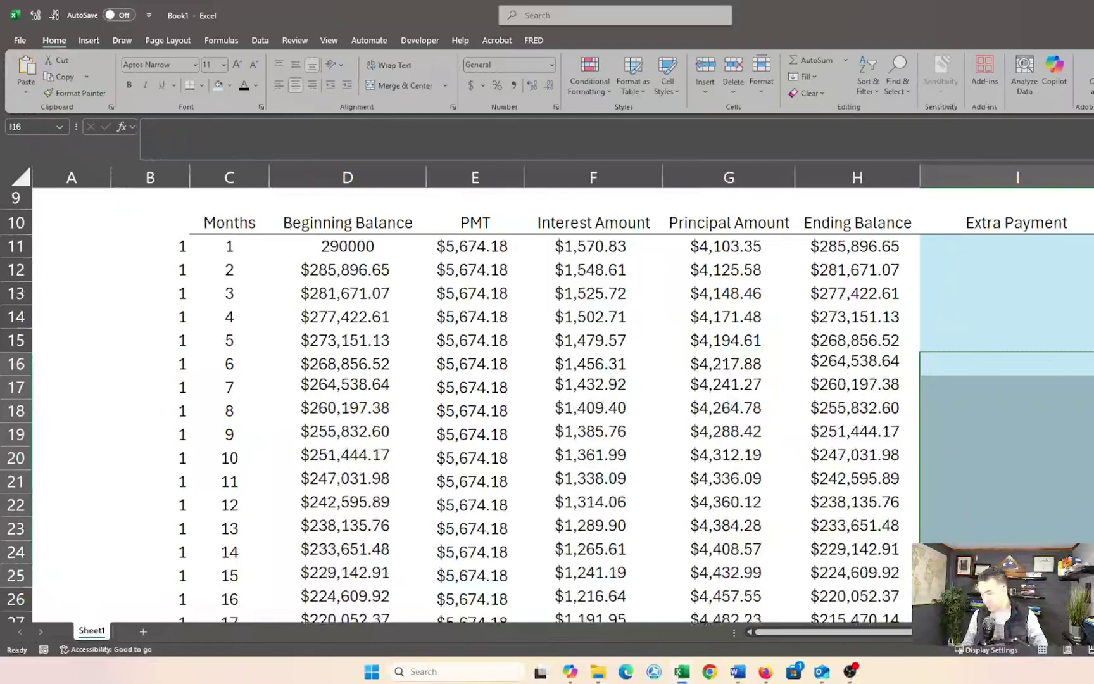
scroll(1043, 322, "up", 2)
left_click(1042, 322)
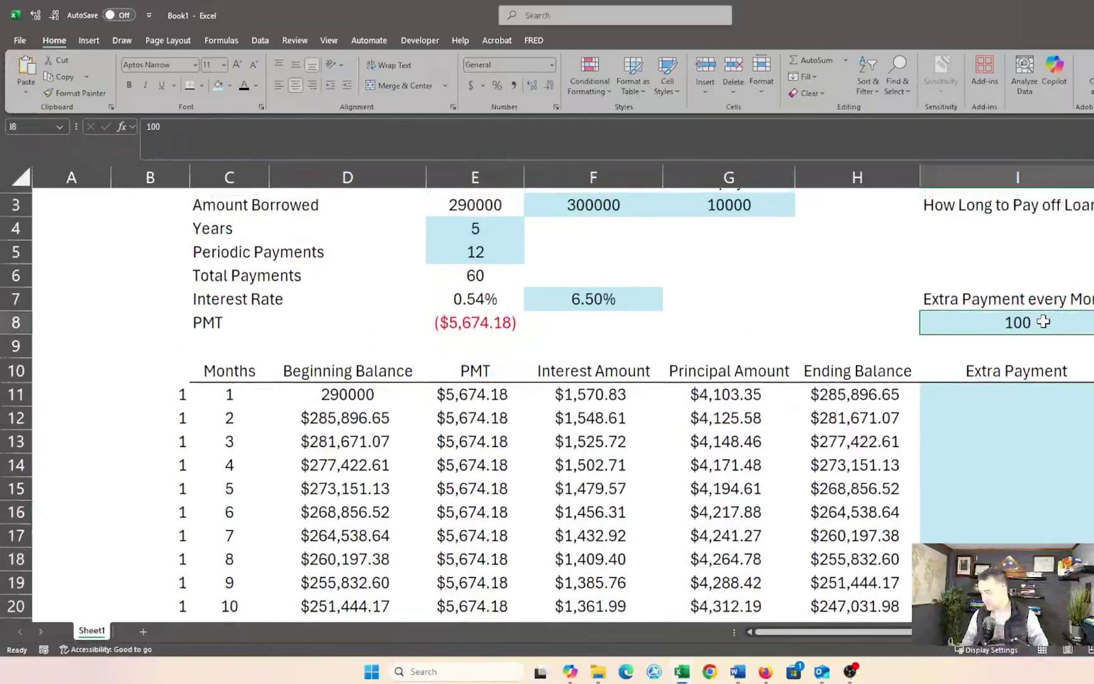
key("Delete")
scroll(1043, 321, "up", 1)
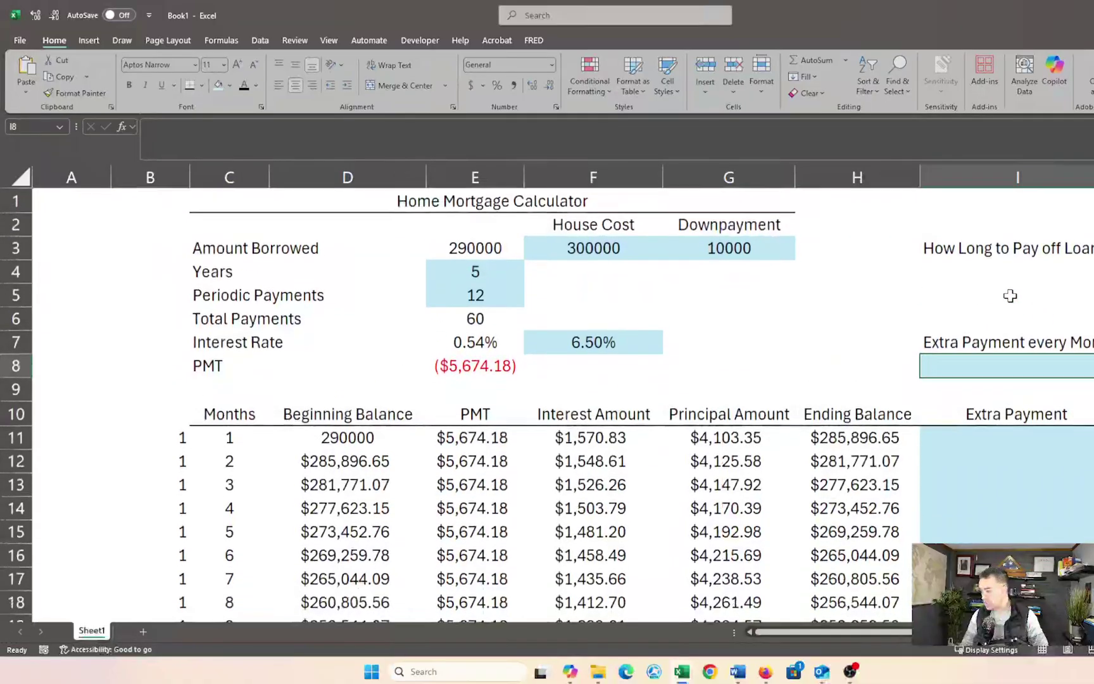
- Enter 1000 as the extra payment every month in I8
left_click(999, 272)
left_click(1003, 364)
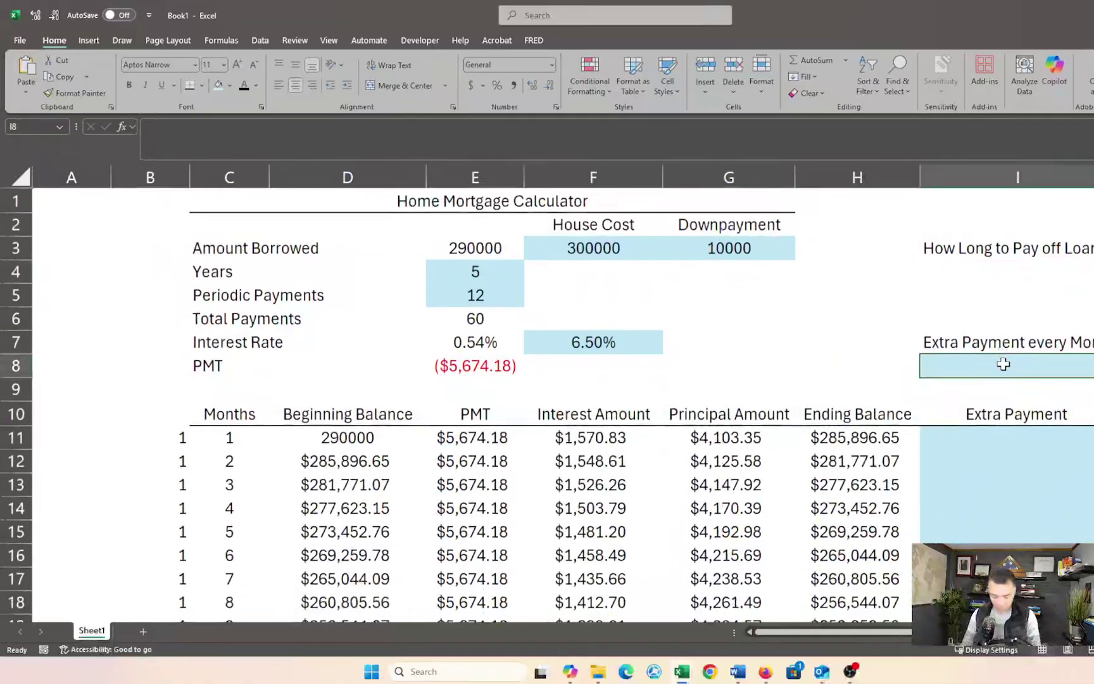
type("1000")
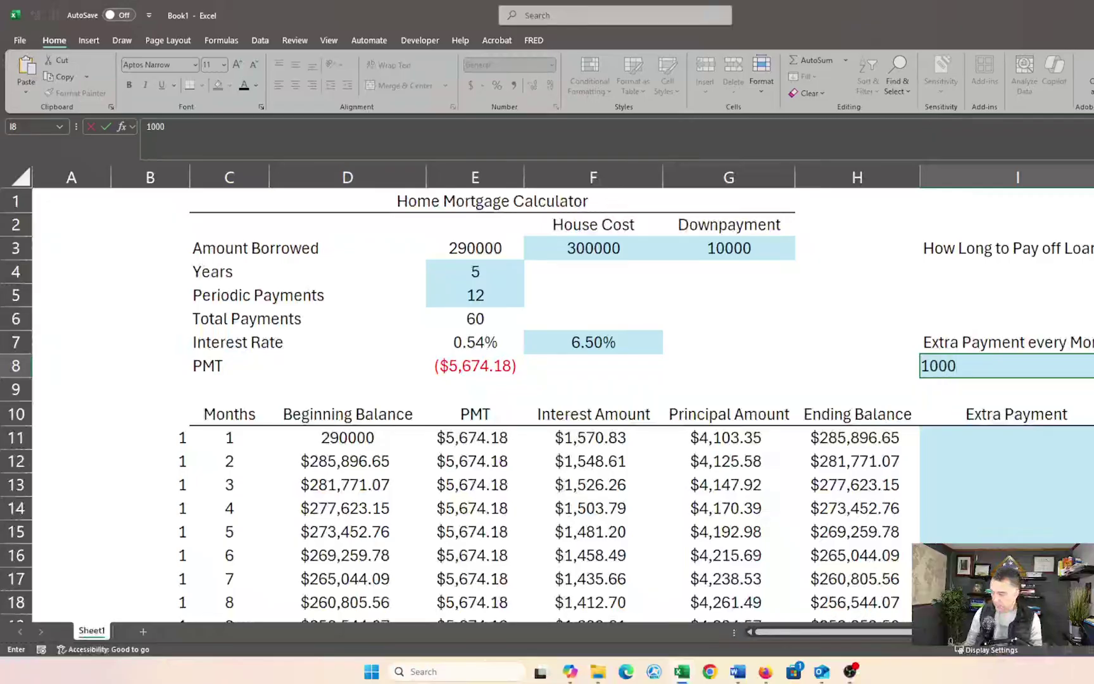
key("Return")
- Shade cell I4 below the How Long to Pay off Loan heading light blue
left_click(987, 271)
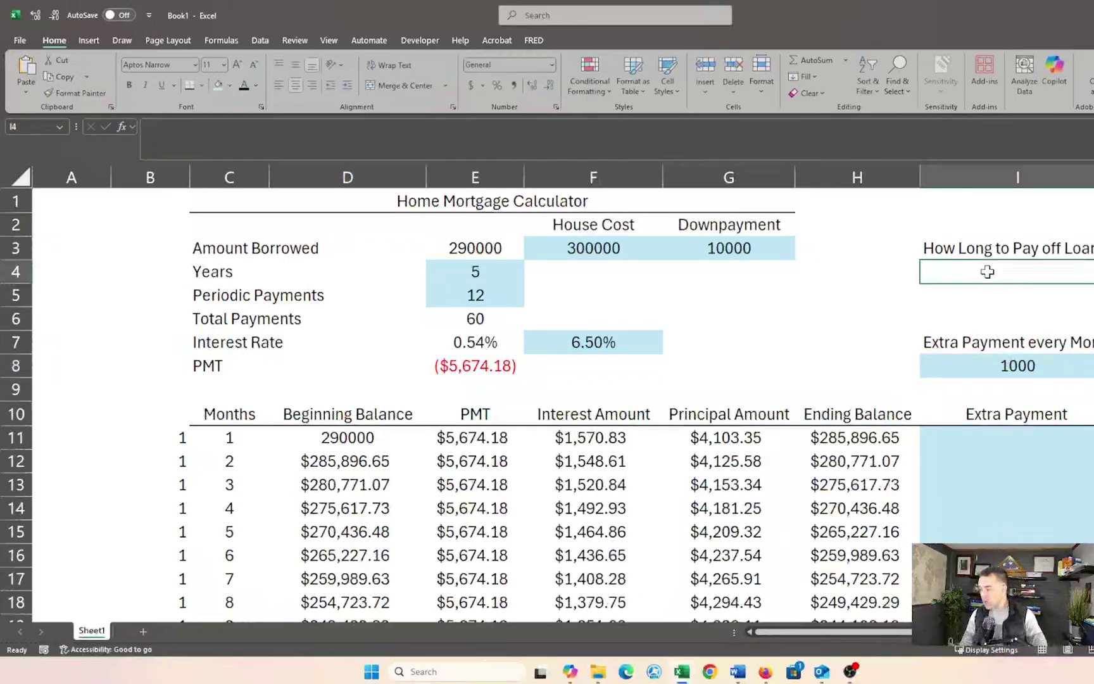
left_click(217, 85)
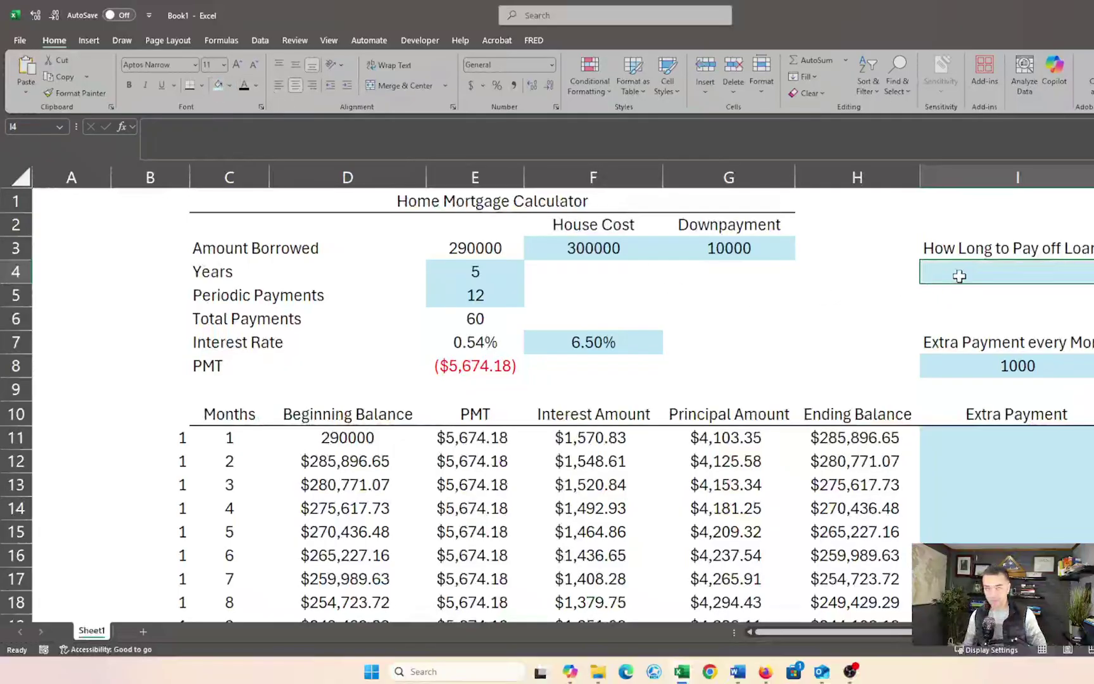
- Enter the formula =SUMIF(D11:D801,">0",B11:B801) in I4 to count the months needed to pay off the loan
type("=")
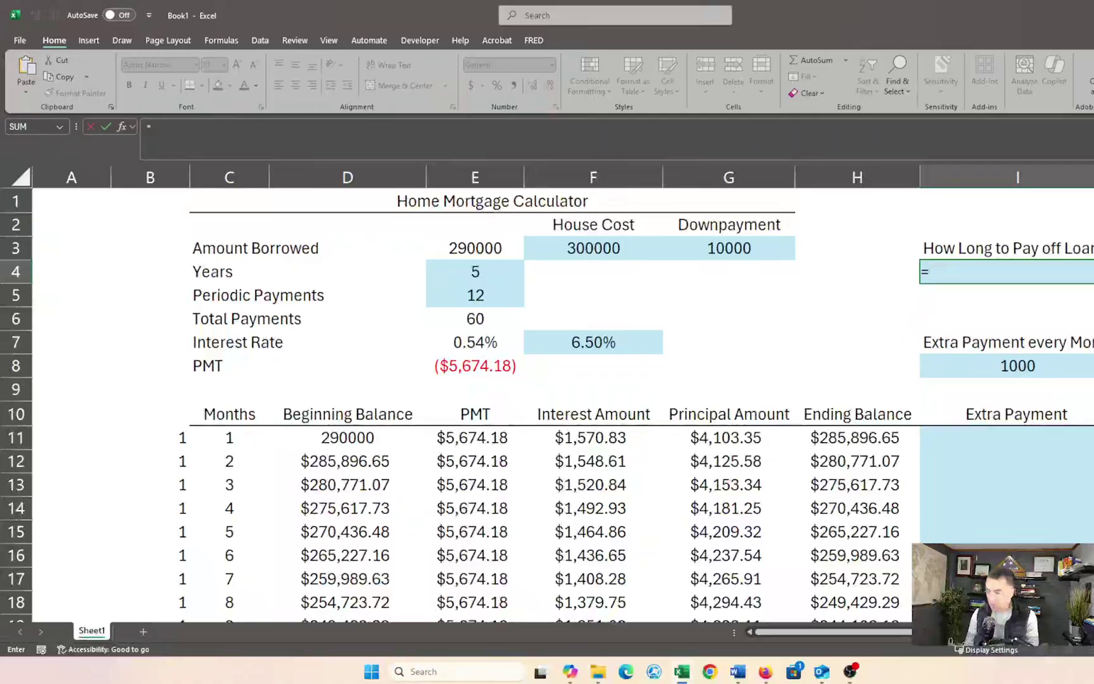
type("sumi")
key("Tab")
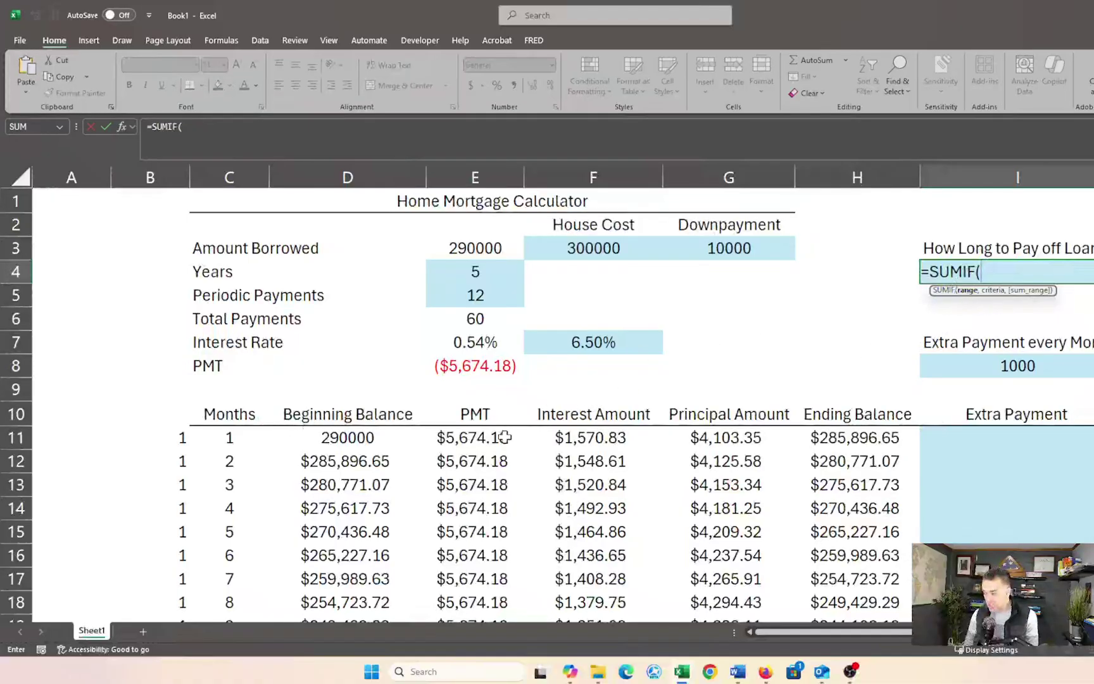
left_click(358, 437)
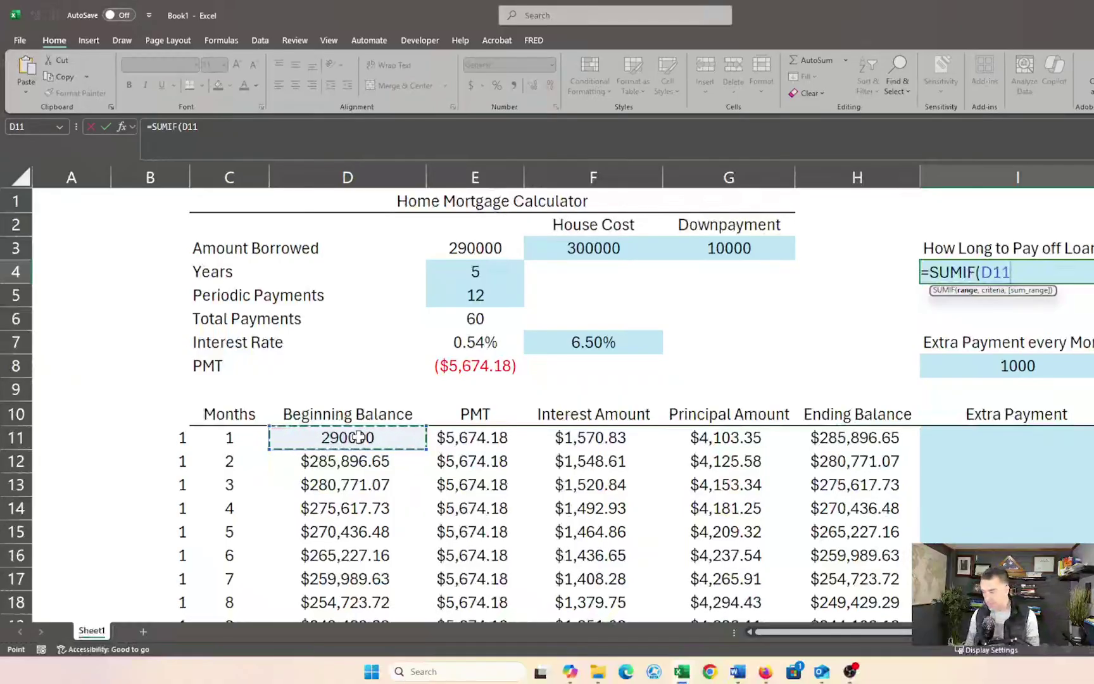
key("ctrl+shift+Down")
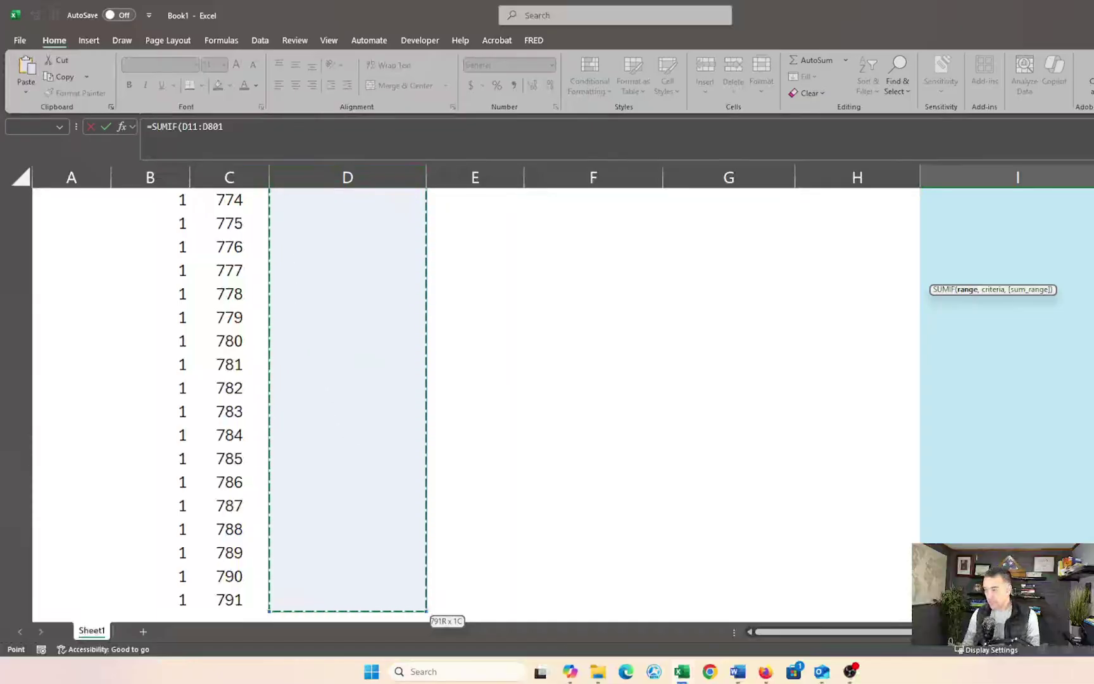
key("F2")
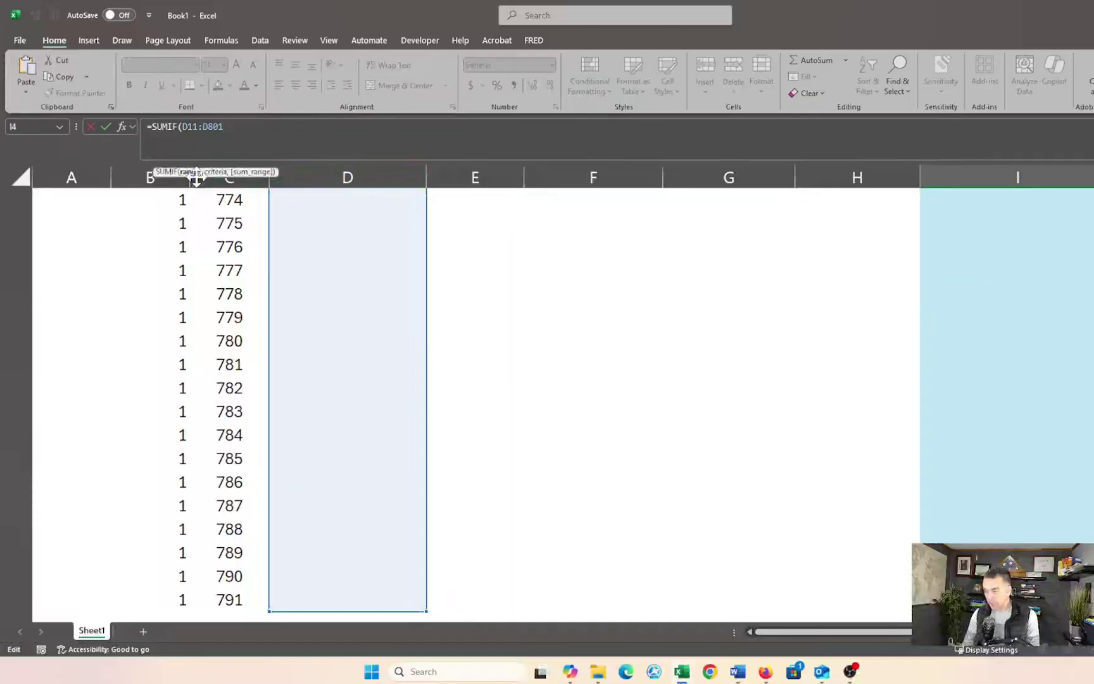
type(",\">0")
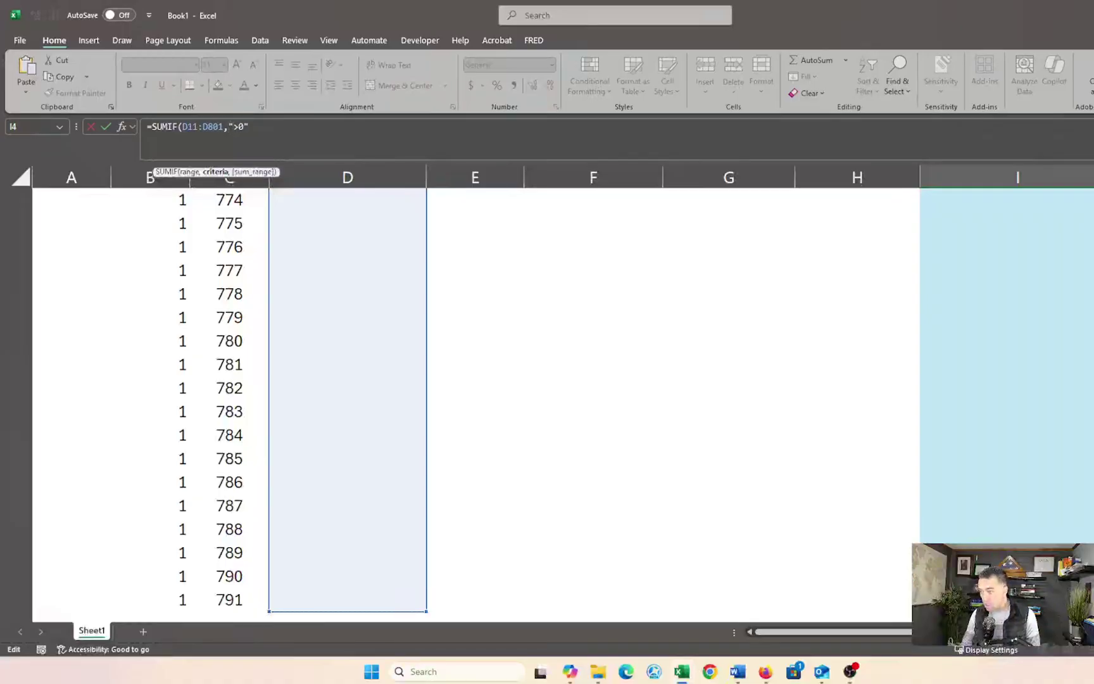
type(",")
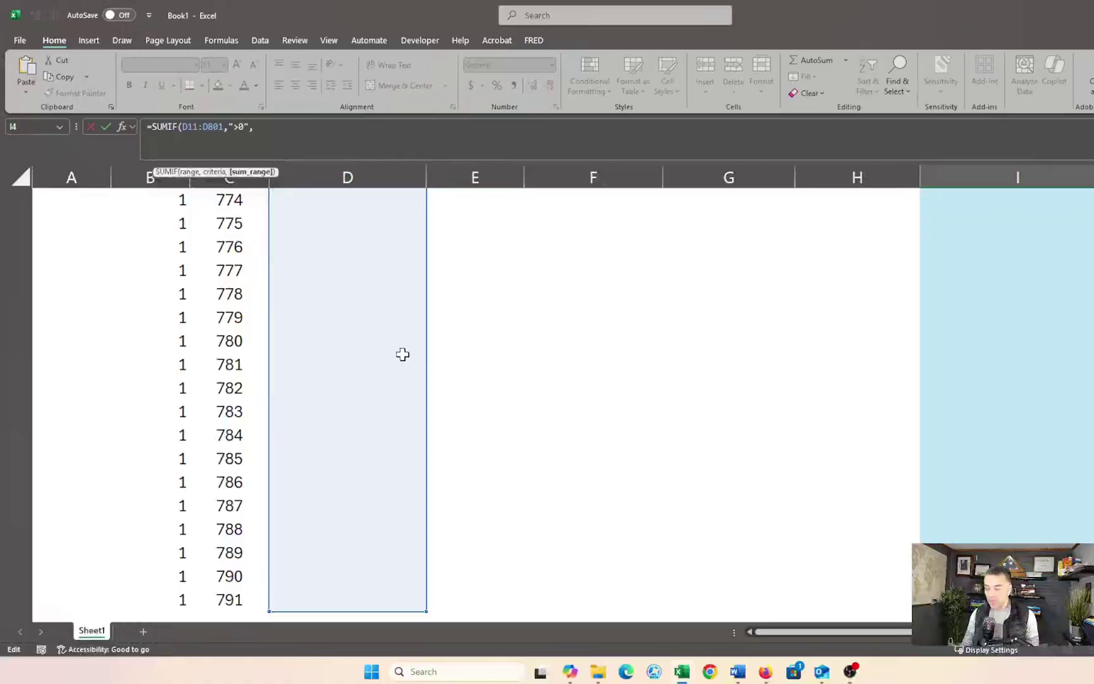
left_click(177, 596)
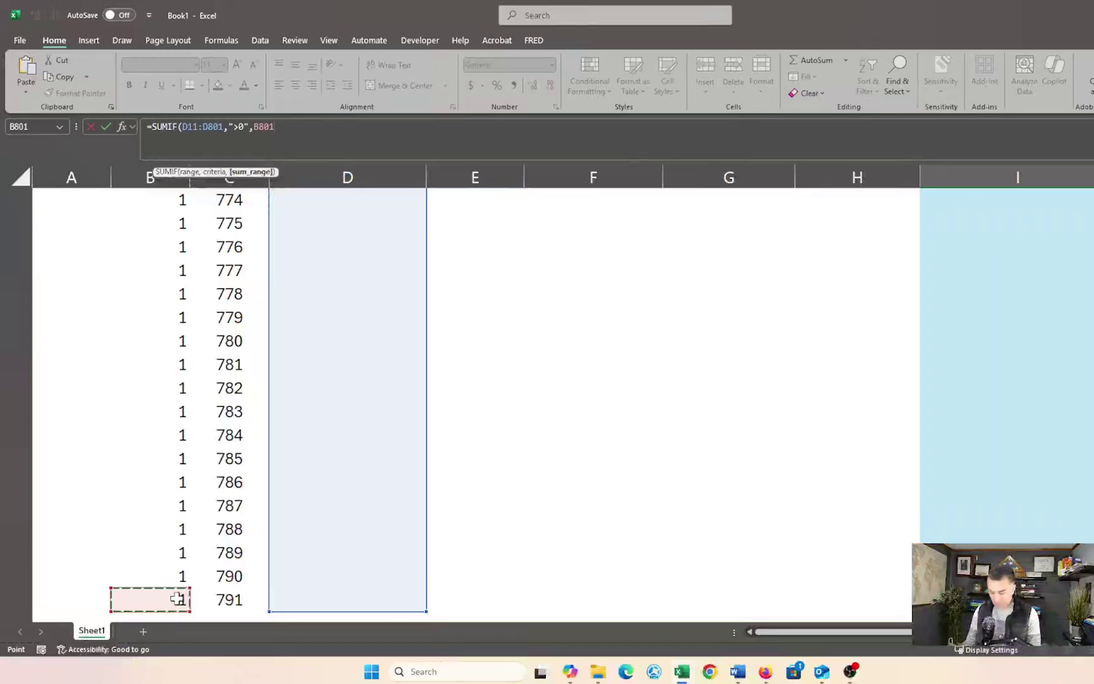
key("ctrl+shift+Up")
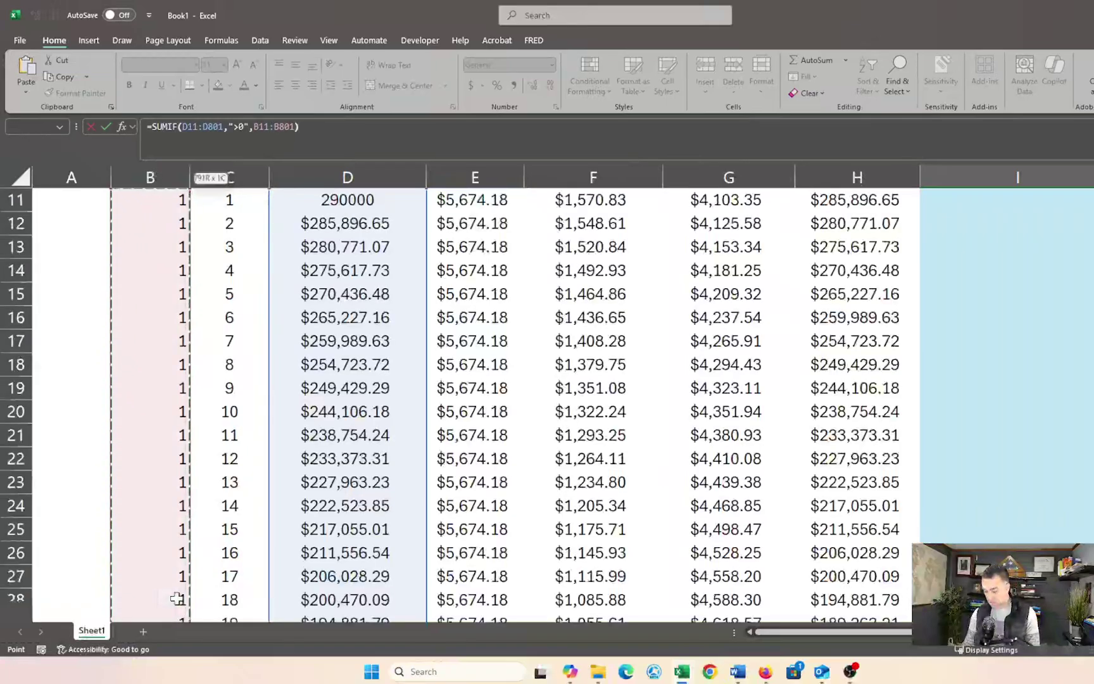
key("Return")
scroll(572, 518, "up", 2)
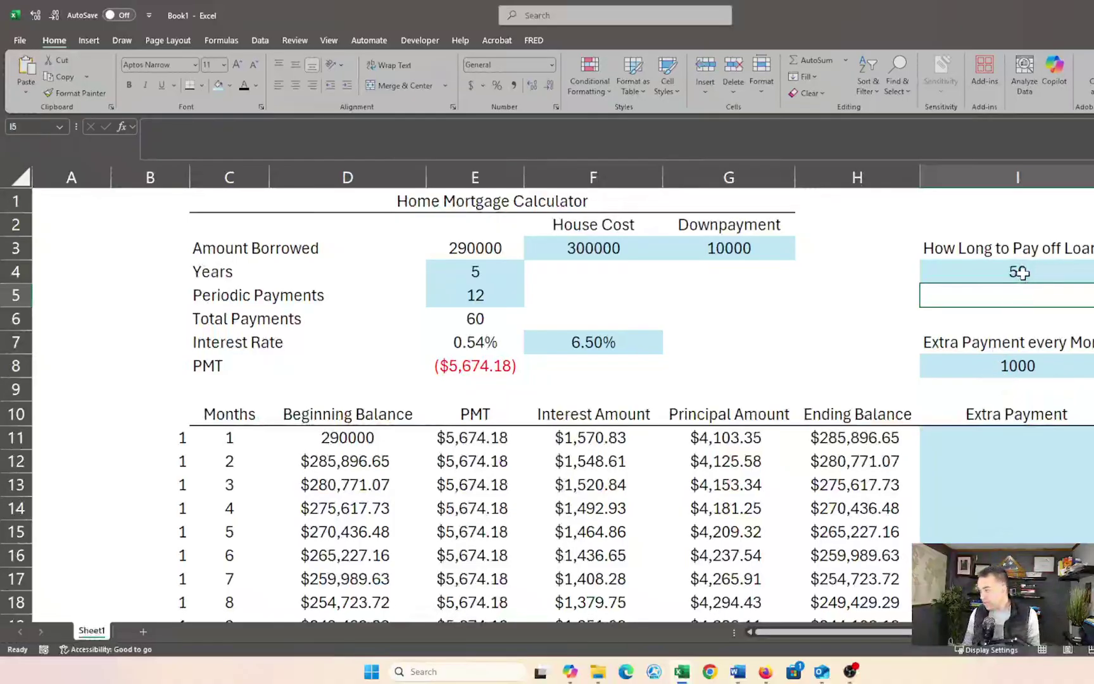
- Set the loan term in E4 to 30 years and check the payoff length in I4
left_click(480, 271)
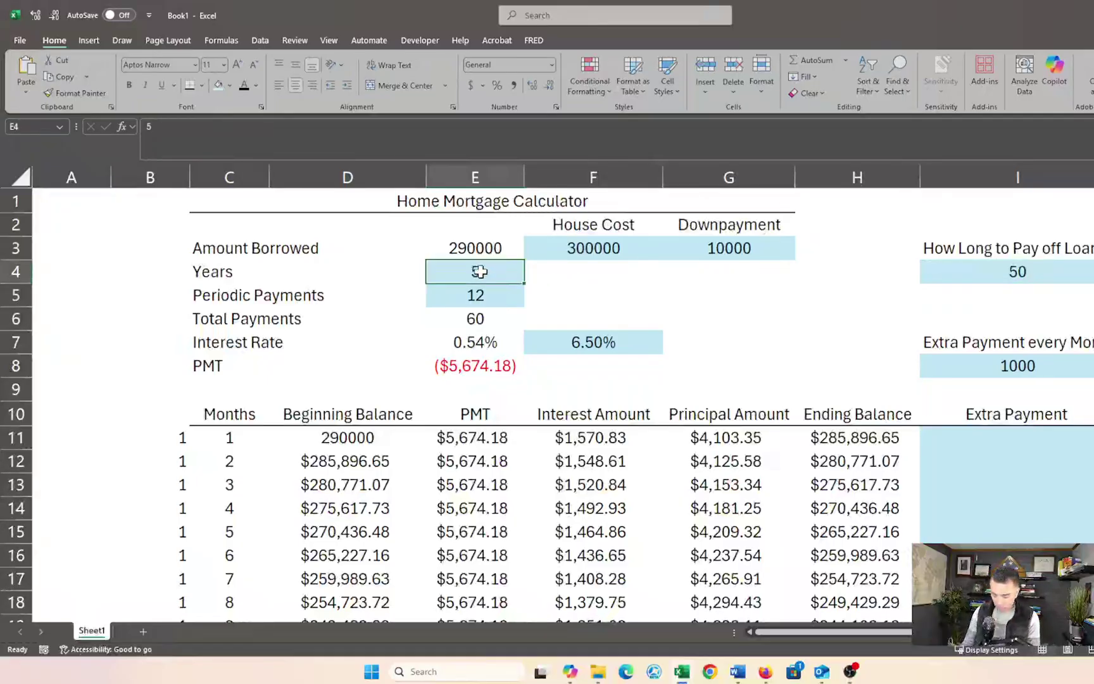
type("30")
key("Return")
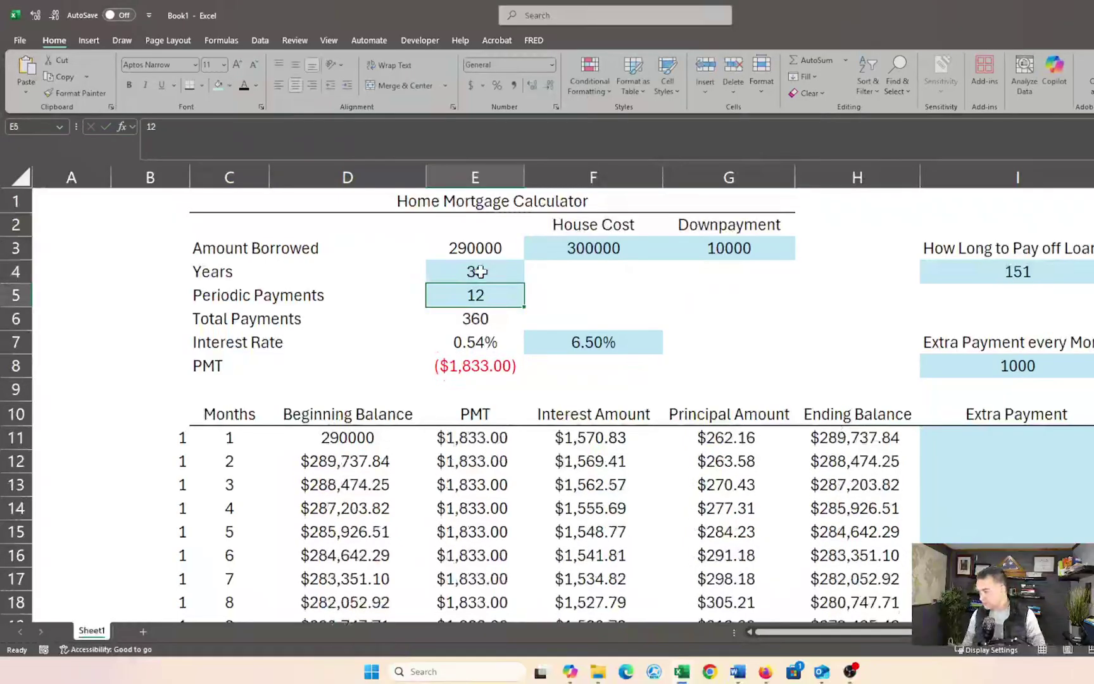
left_click(1015, 267)
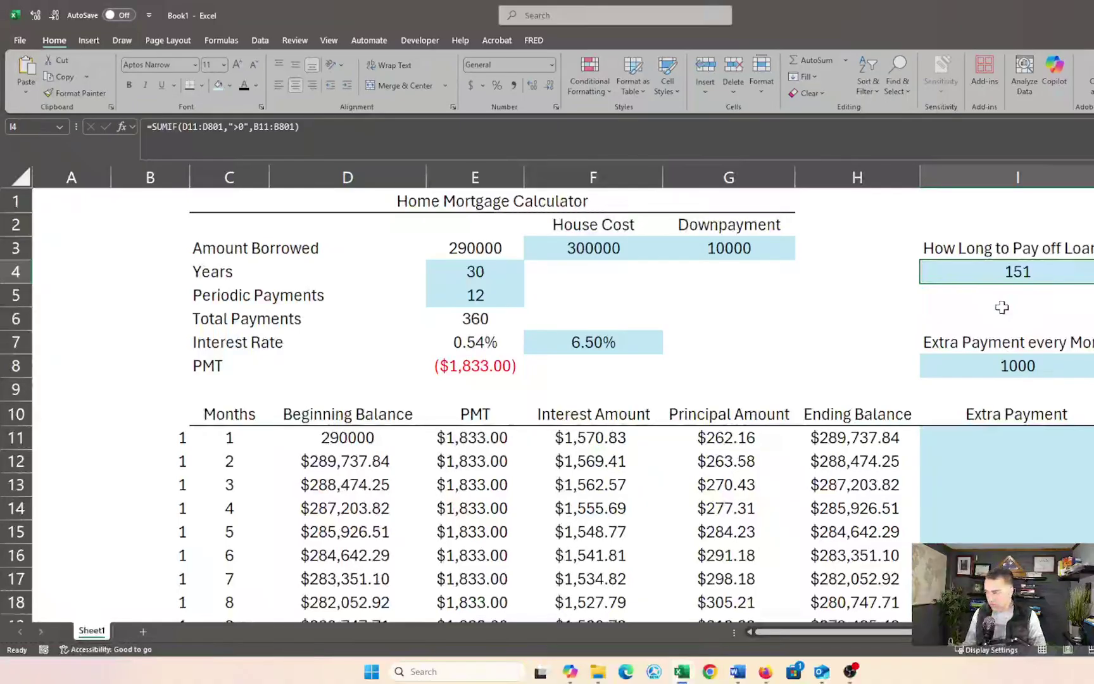
left_click(979, 200)
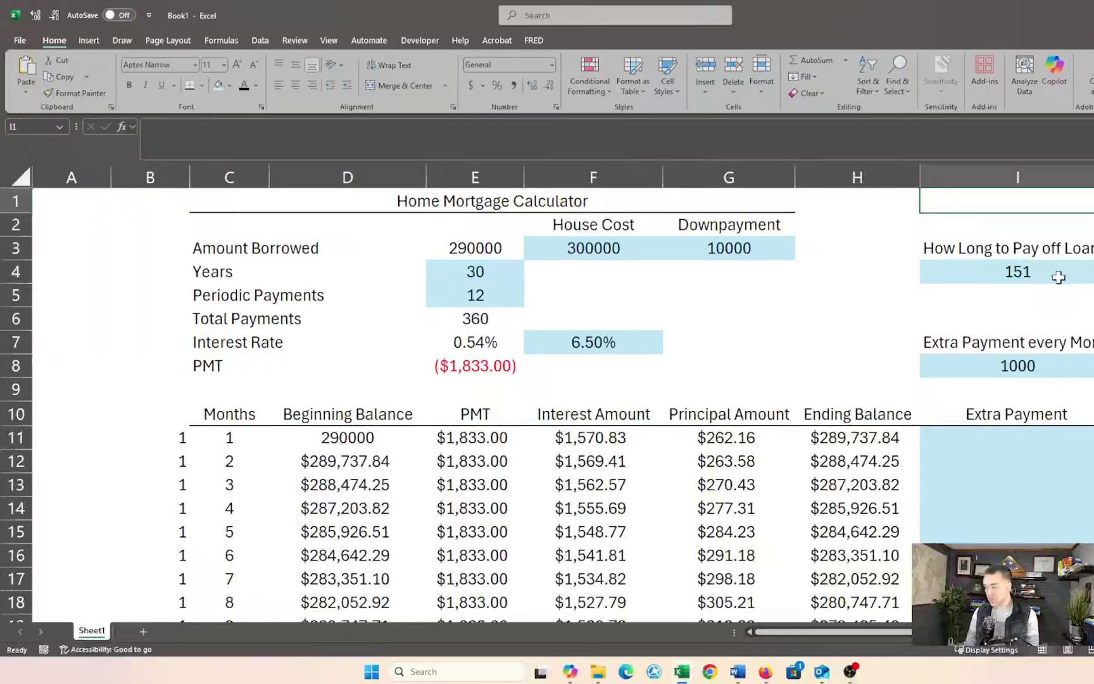
- Clear the monthly extra payment in I8 and compare the payoff length in I4 with the total payments
left_click(1000, 365)
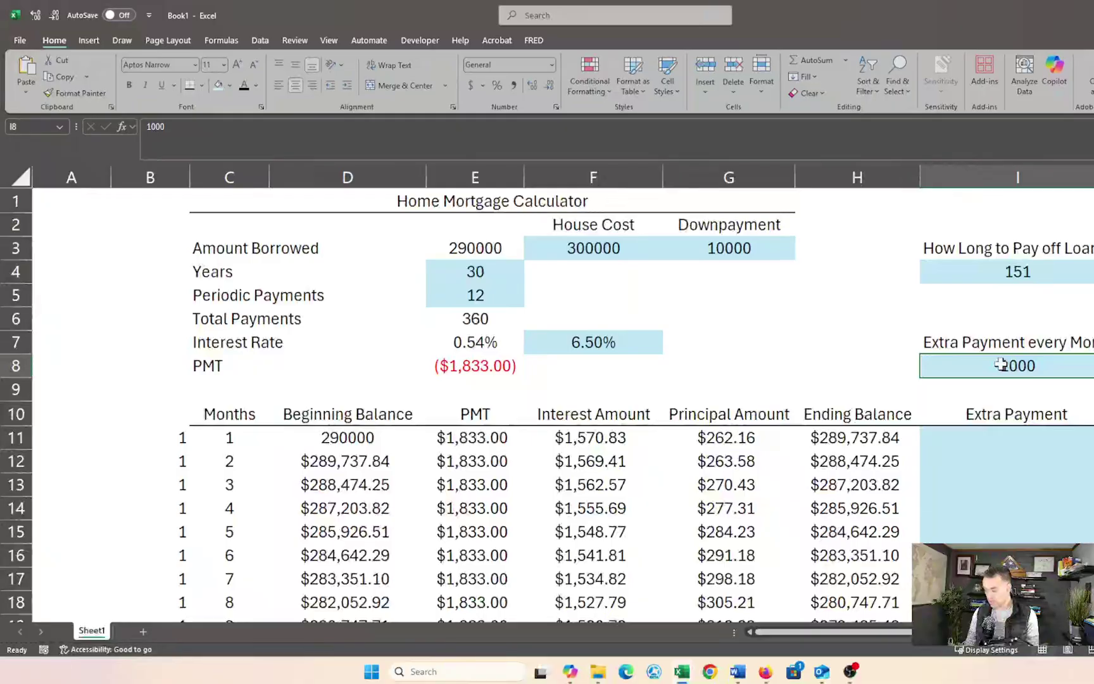
key("Delete")
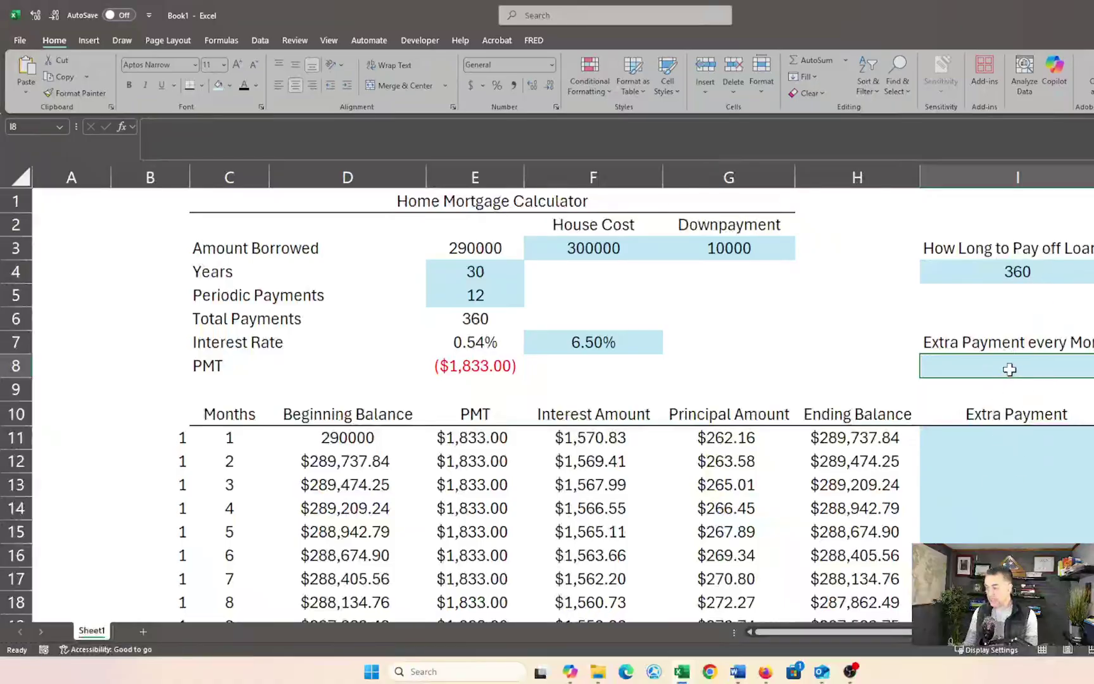
left_click(1018, 271)
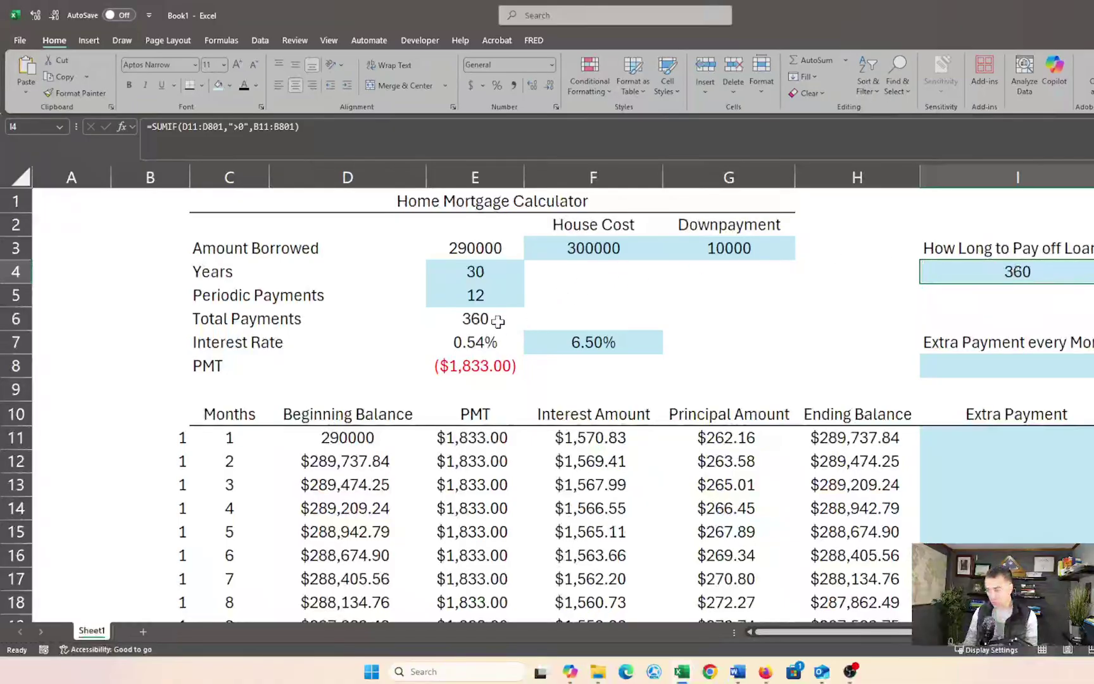
scroll(498, 322, "down", 1)
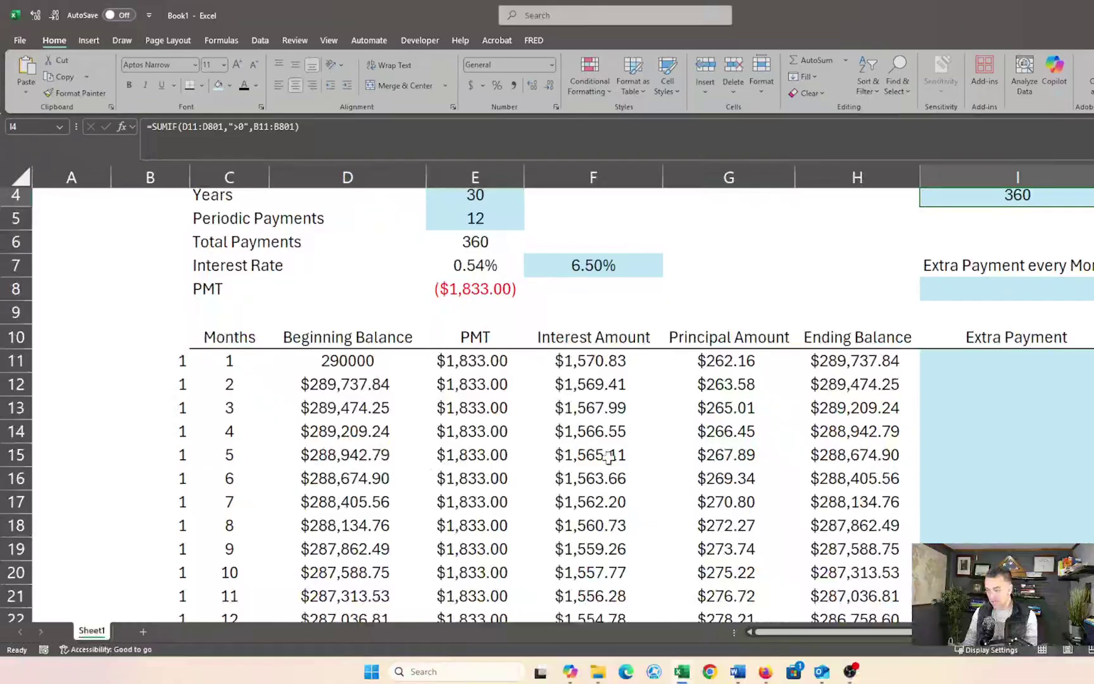
scroll(608, 457, "up", 1)
- Enter a one-time extra payment of 200 for month 4 in I14
left_click(966, 460)
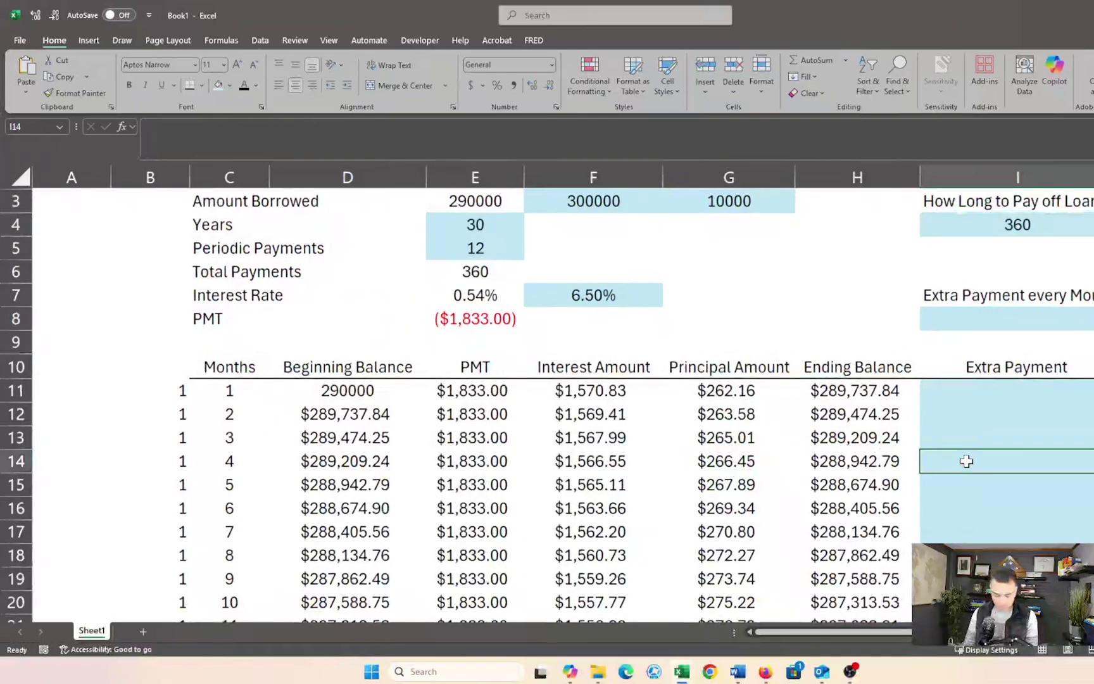
type("200")
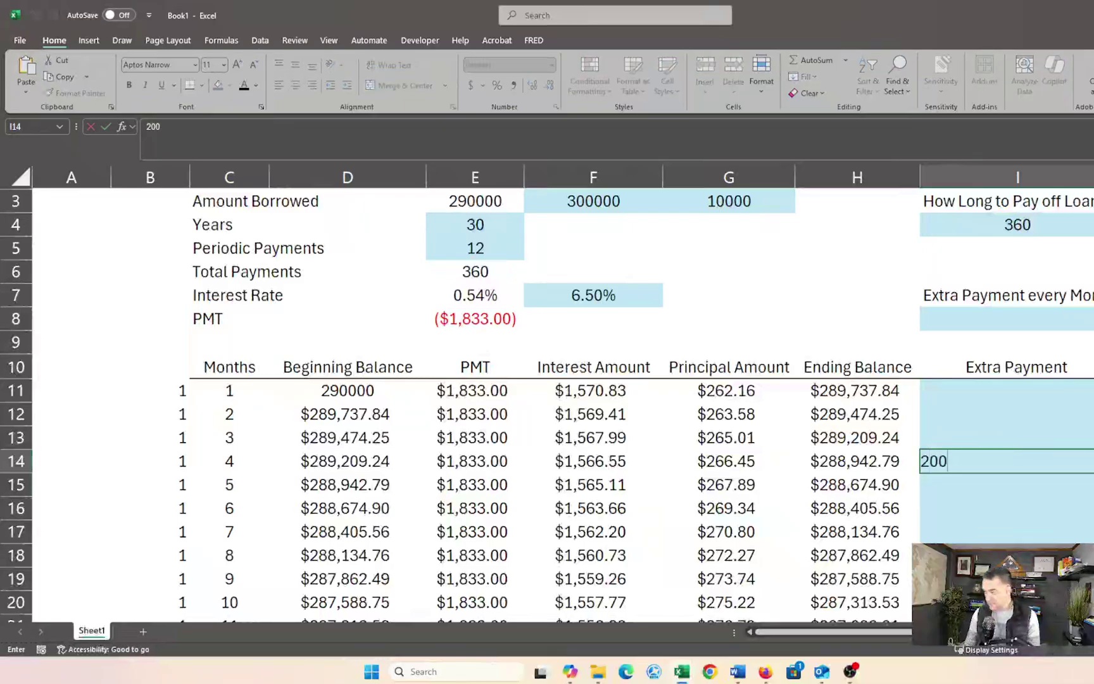
key("Return")
scroll(992, 384, "up", 1)
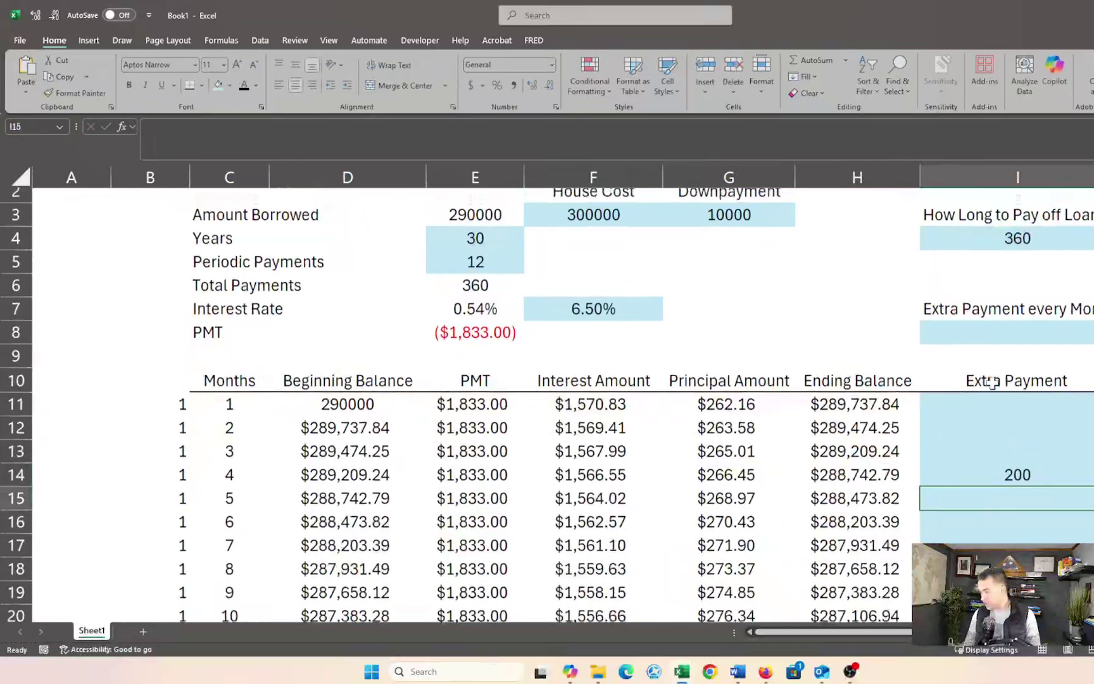
- Set the one-time extra payment for month 4 in I14 to 1000
left_click(1017, 480)
type("1000")
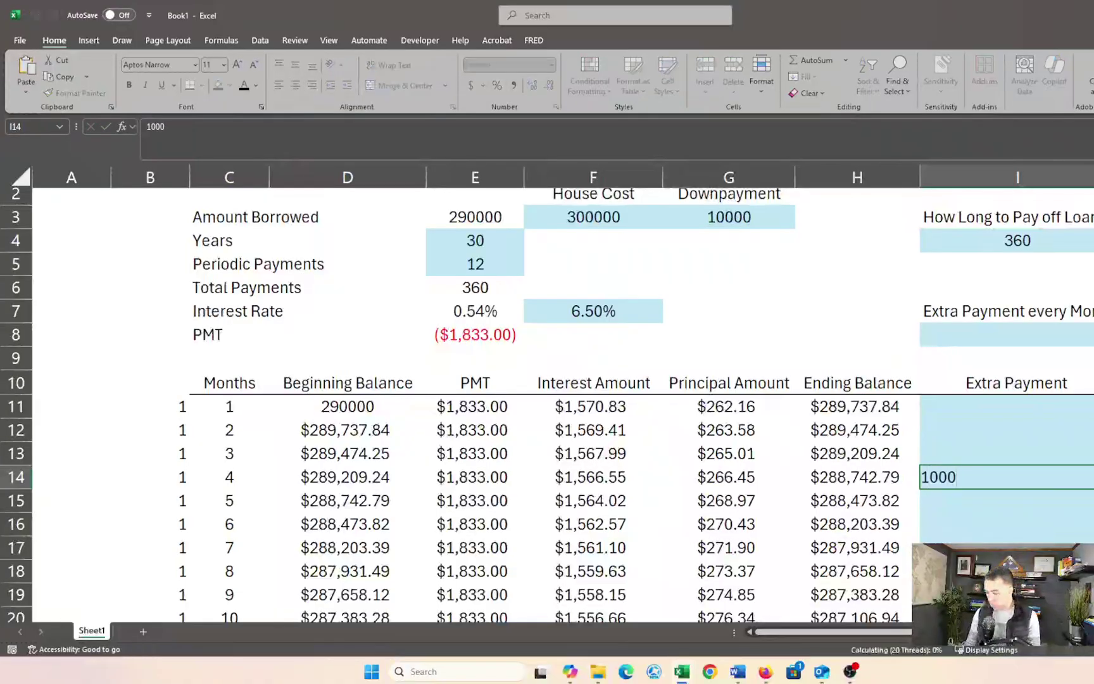
key("Return")
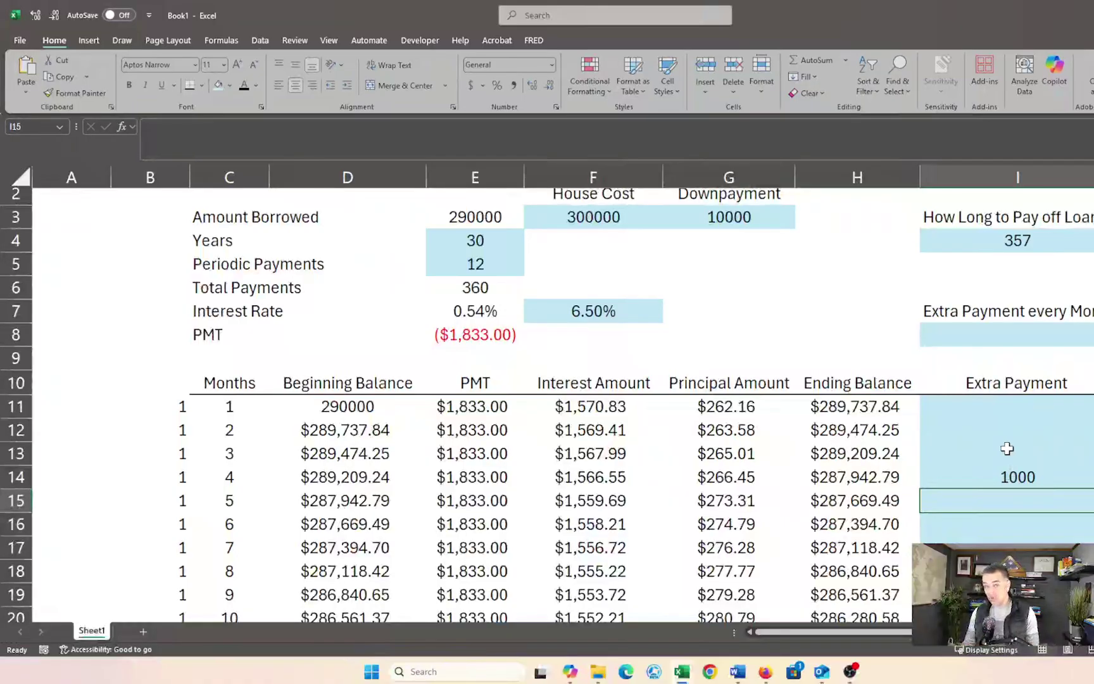
- Enter 100 as the extra payment every month in I8
left_click(1020, 329)
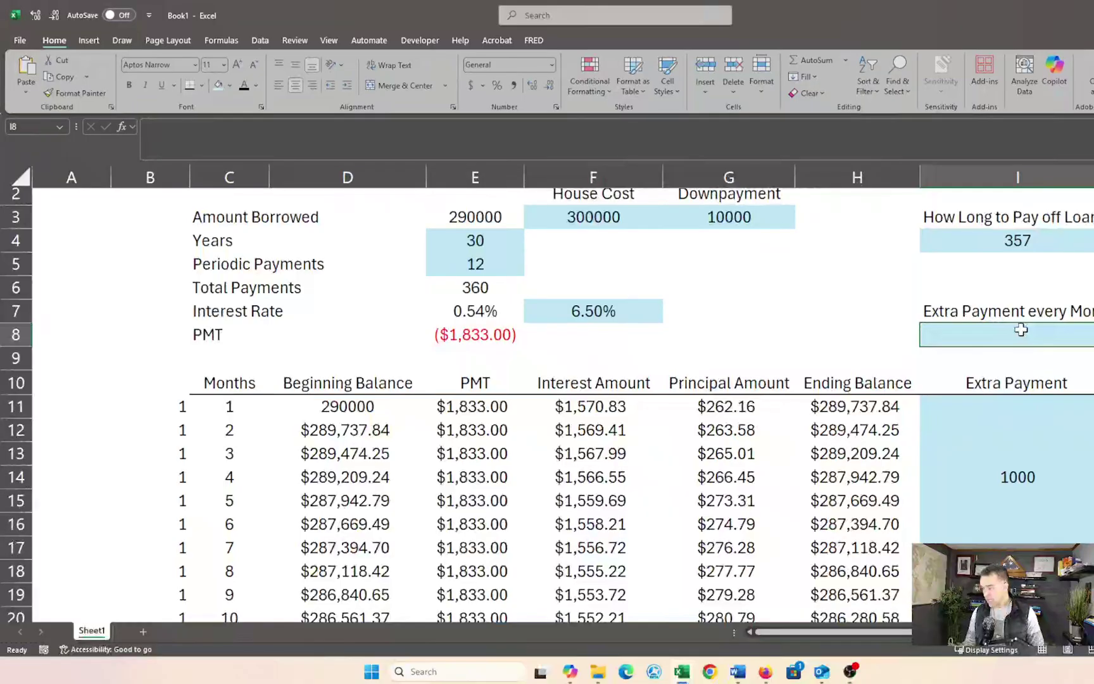
type("100")
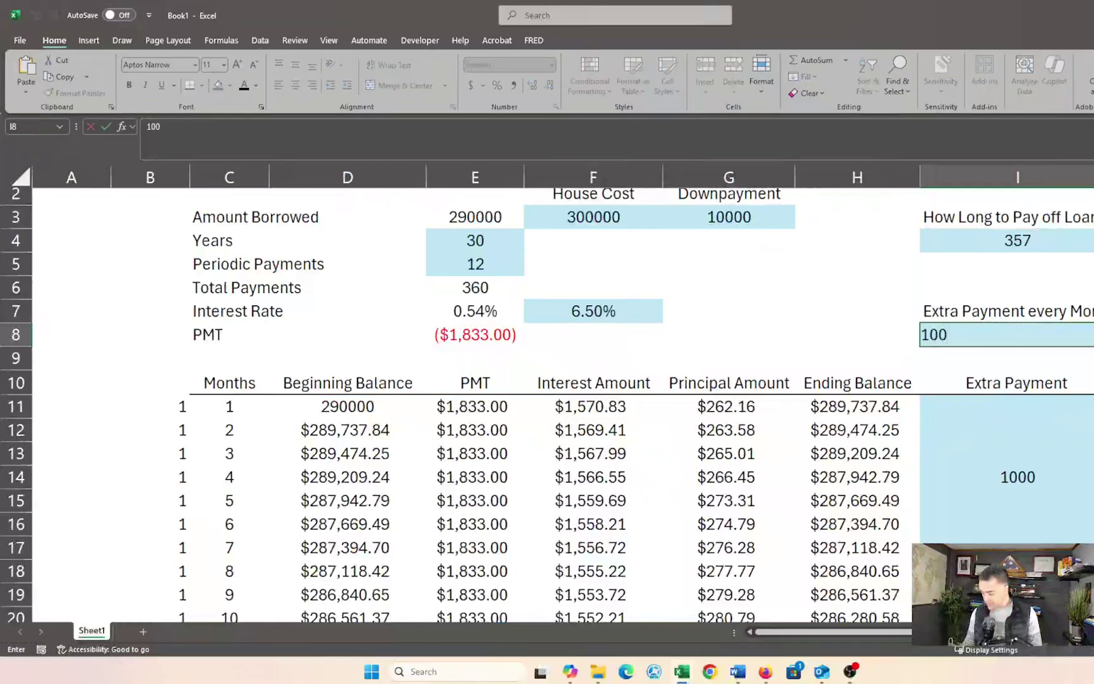
key("Return")
scroll(1020, 329, "up", 1)
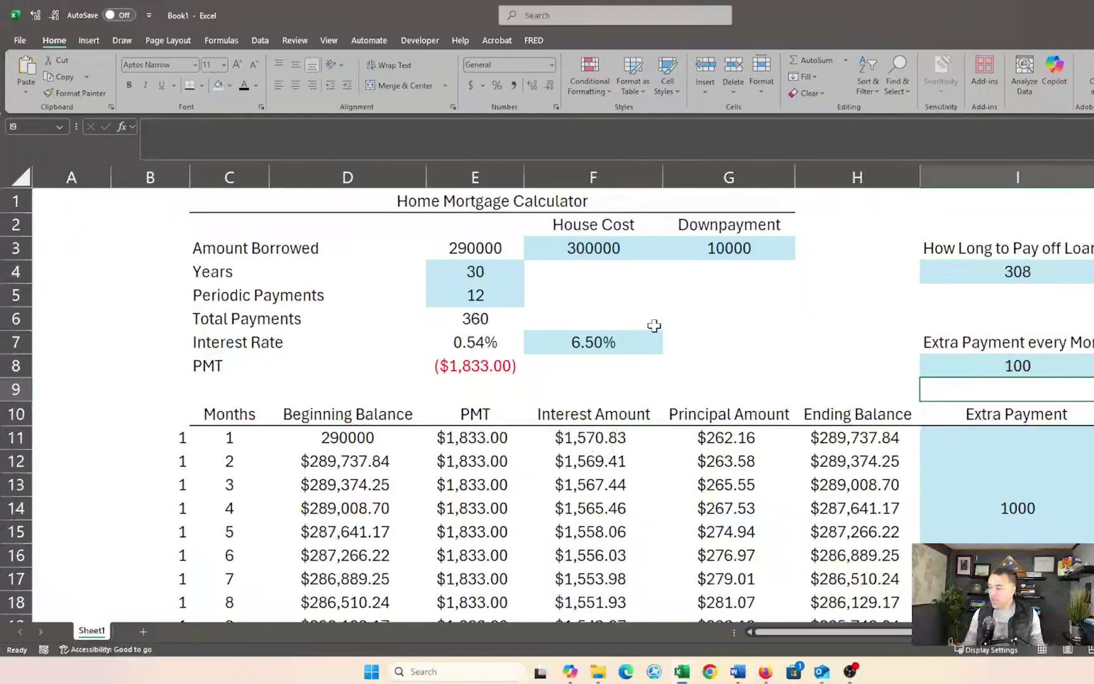
left_click(1017, 362)
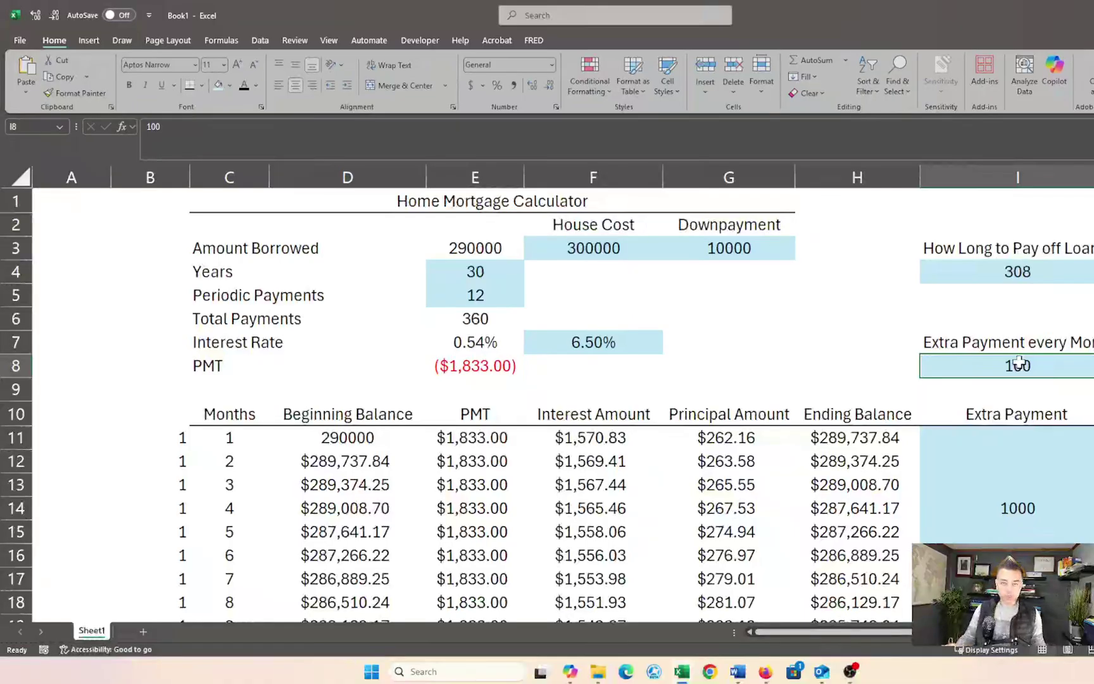